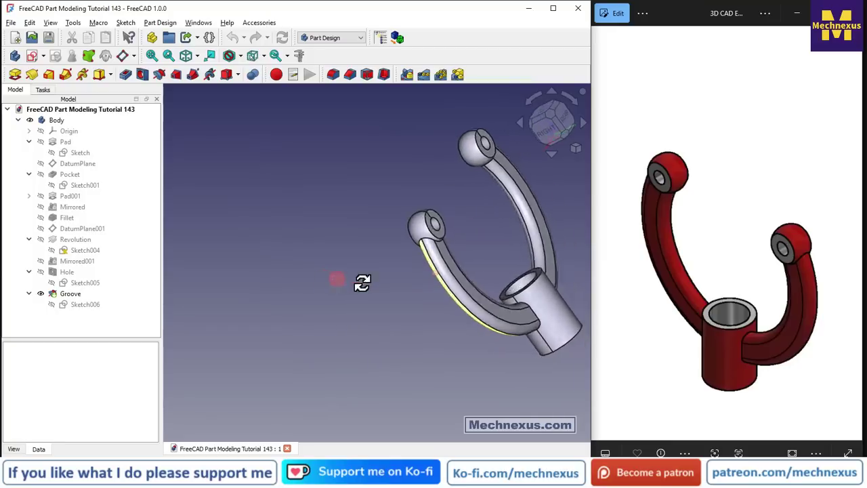
# Check the program's version information in the About window and close it.
pyautogui.click(227, 22)
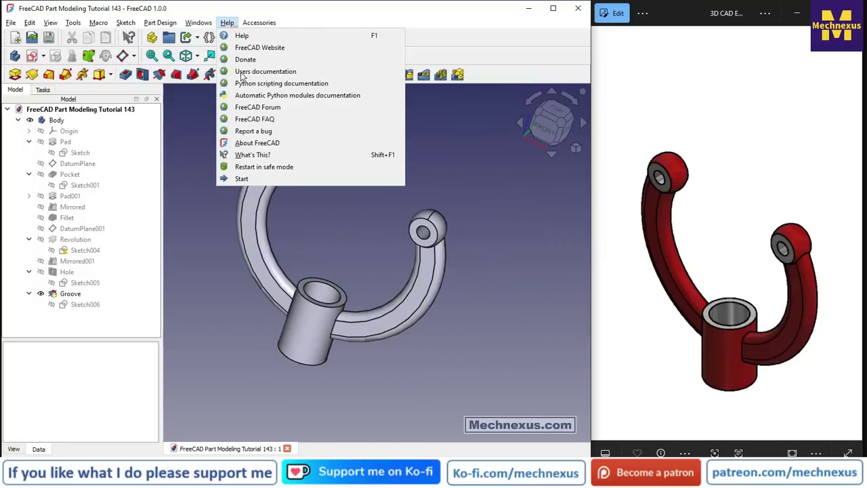
pyautogui.click(250, 145)
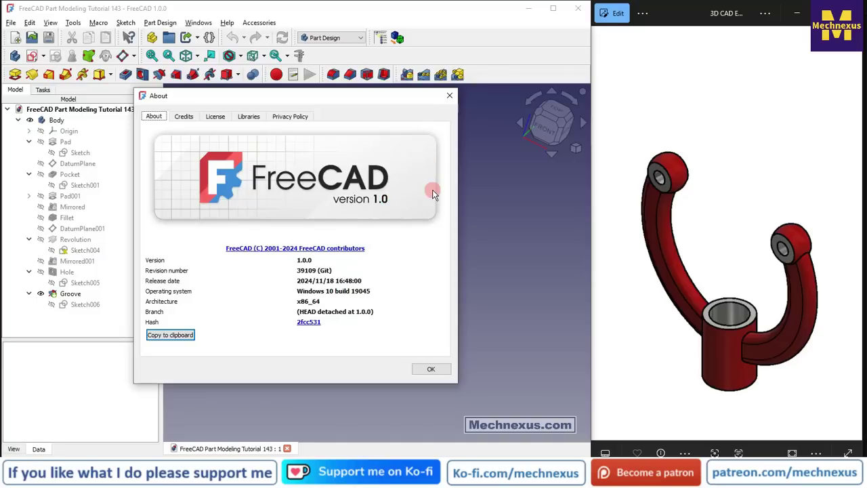
pyautogui.click(449, 97)
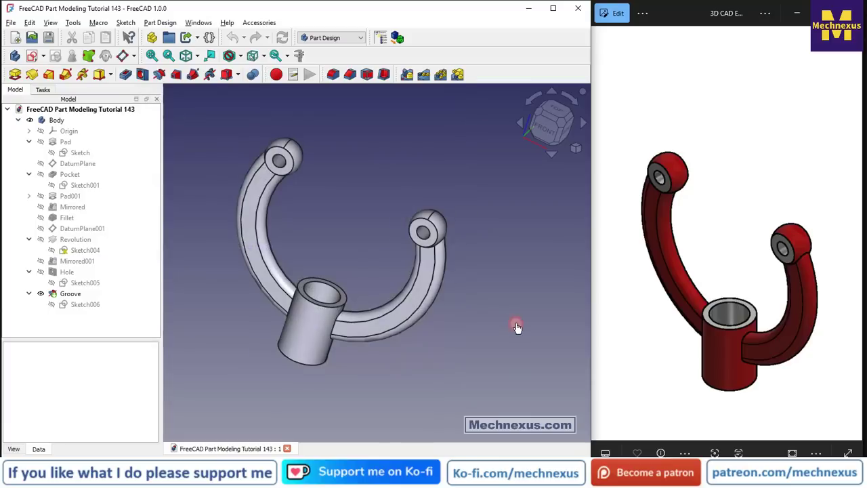
# Switch to the web browser and look through the articles and categories on the Mechnexus home page.
pyautogui.press('0')
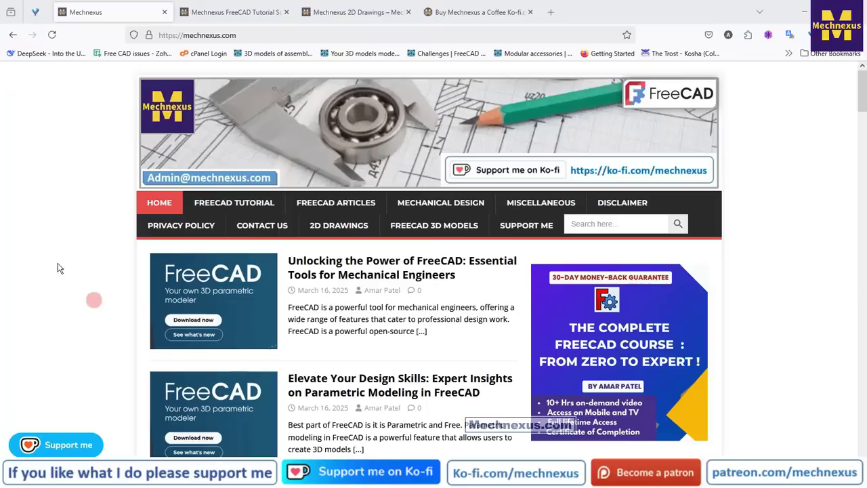
pyautogui.click(71, 298)
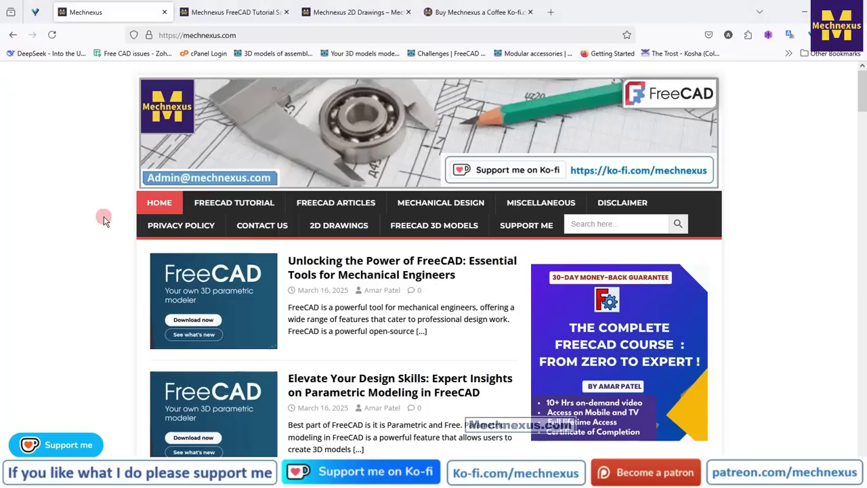
pyautogui.scroll(-5, 103, 220)
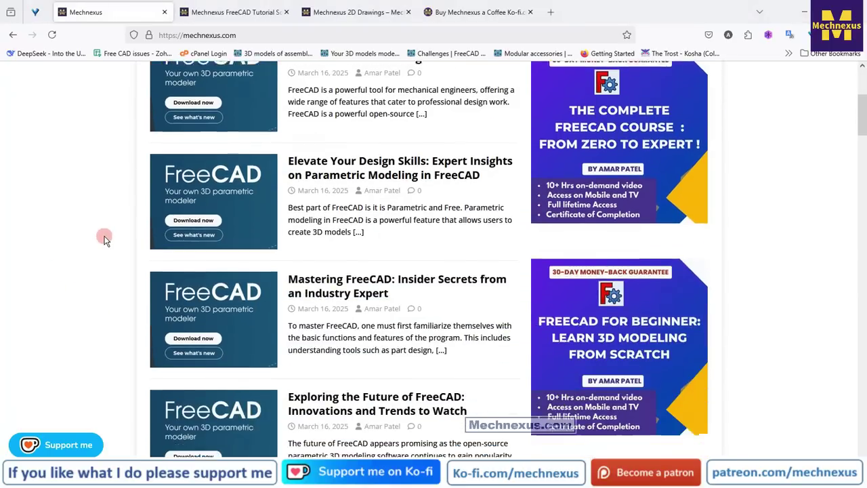
pyautogui.scroll(-12, 104, 239)
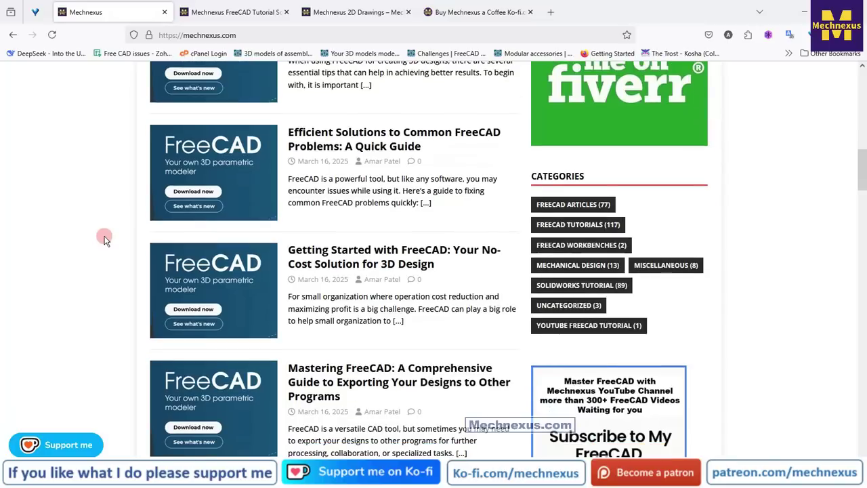
pyautogui.scroll(16, 105, 239)
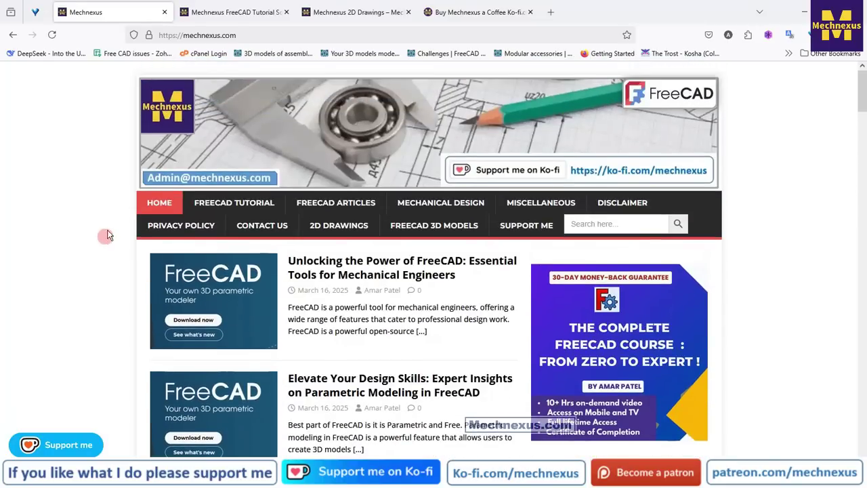
# Browse the numbered model thumbnails on the Mechnexus FreeCAD Tutorial Source File page.
pyautogui.click(203, 13)
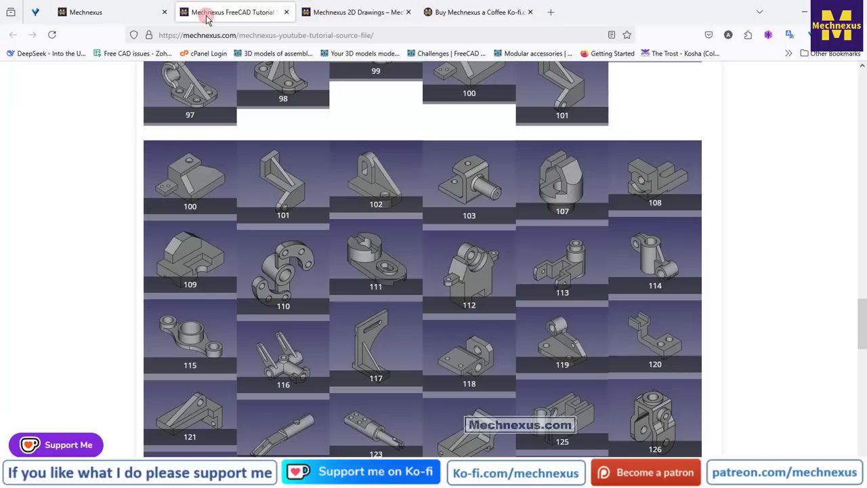
pyautogui.scroll(10, 71, 217)
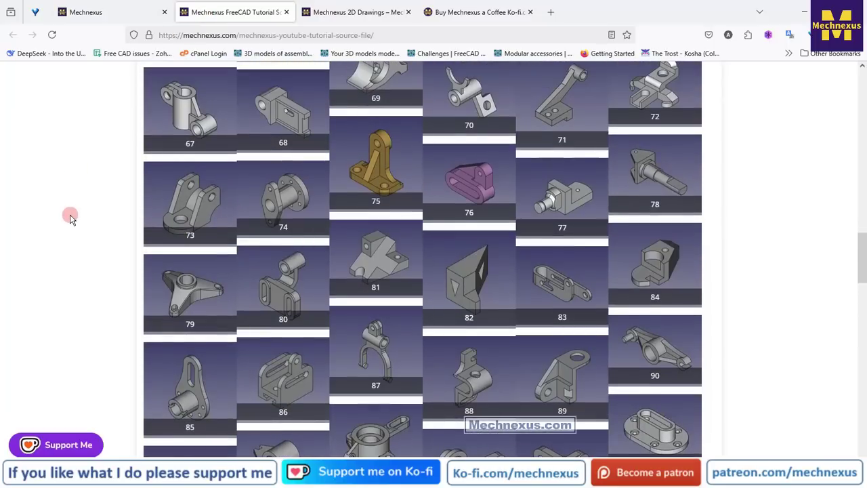
pyautogui.scroll(5, 72, 216)
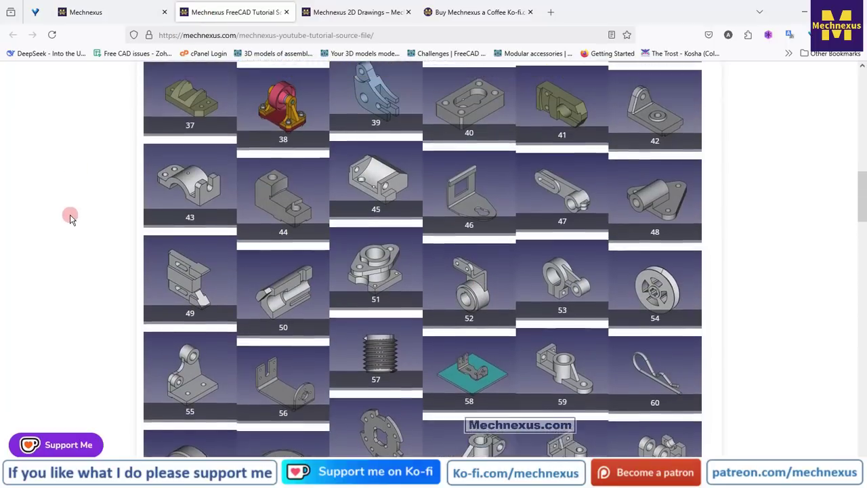
pyautogui.scroll(2, 71, 218)
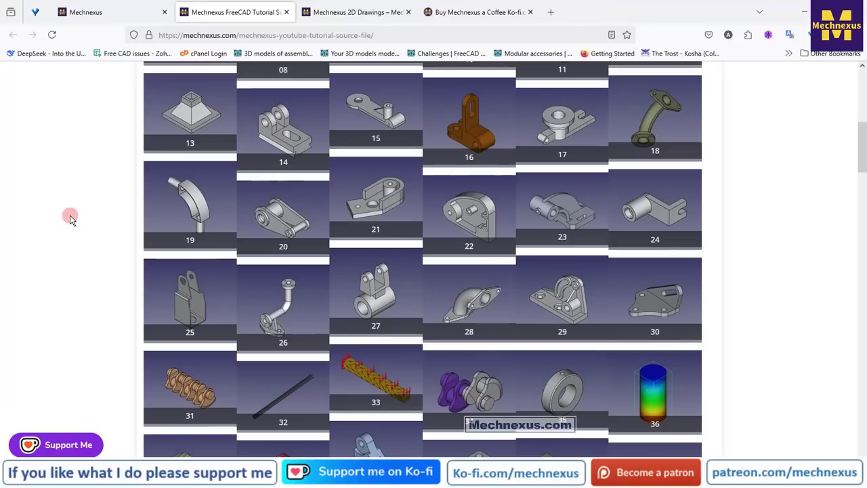
pyautogui.scroll(-6, 302, 230)
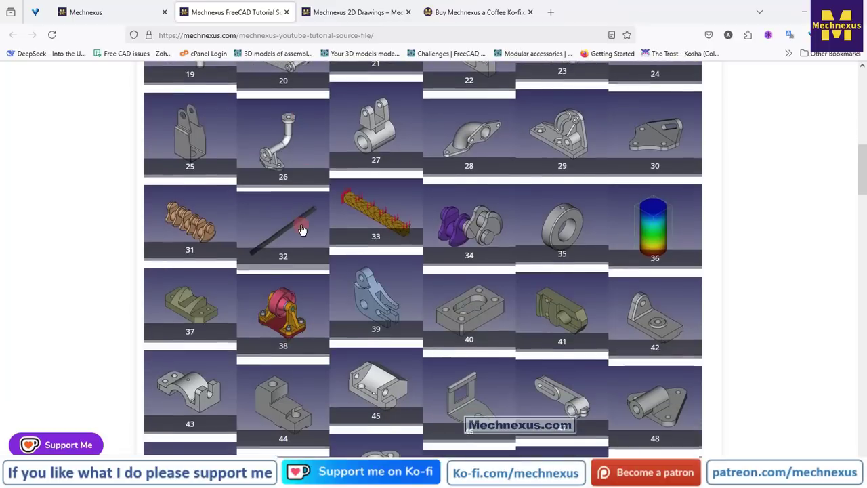
pyautogui.scroll(-4, 301, 231)
pyautogui.scroll(5, 301, 230)
pyautogui.scroll(10, 302, 230)
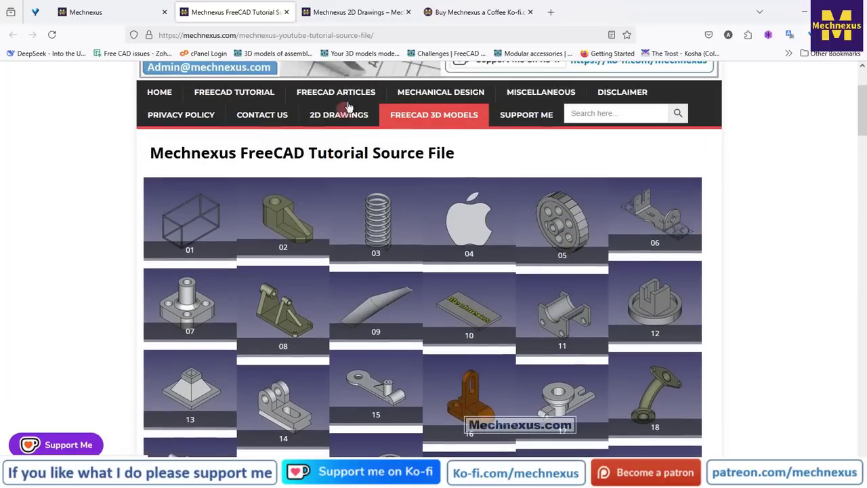
# Look through the drawing thumbnails on the Mechnexus 2D Drawings page.
pyautogui.click(345, 12)
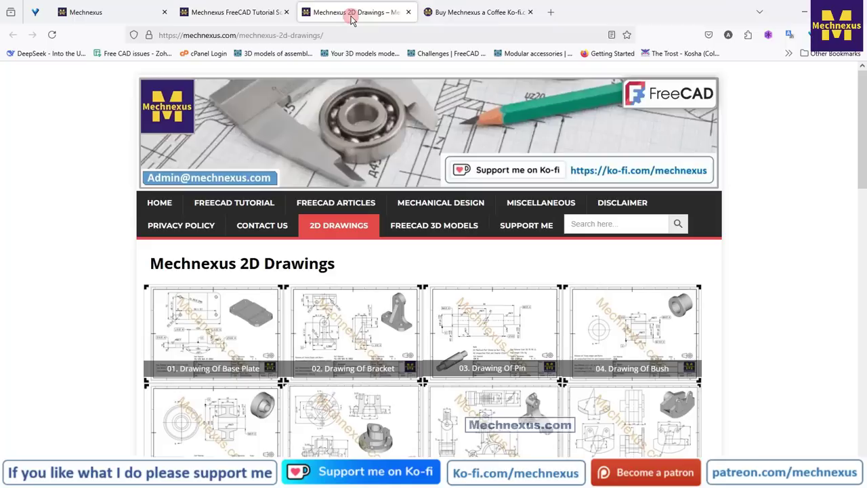
pyautogui.scroll(-2, 57, 309)
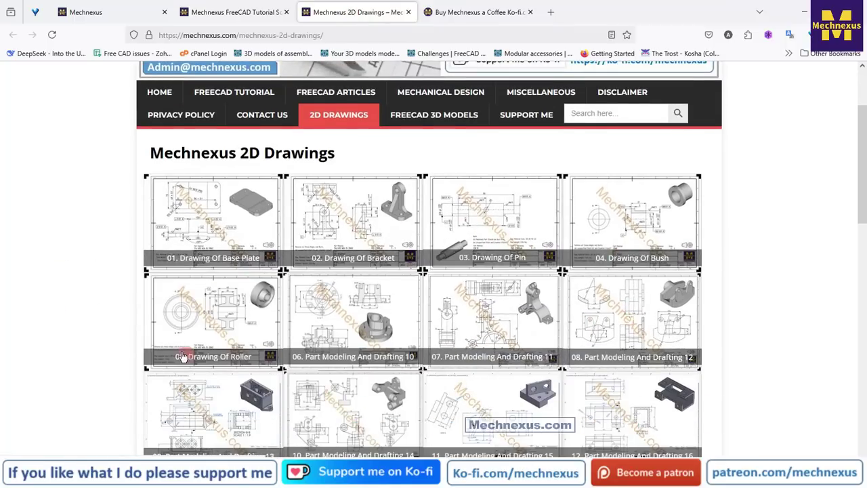
pyautogui.scroll(-2, 136, 339)
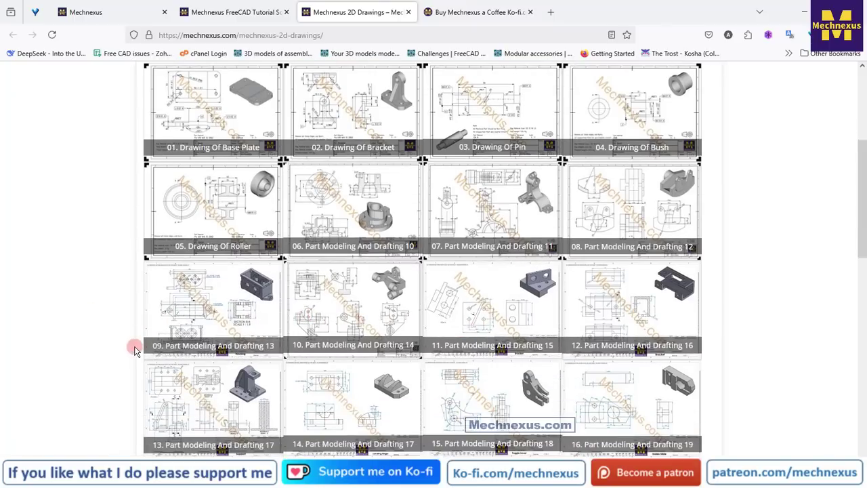
pyautogui.scroll(2, 177, 331)
pyautogui.scroll(2, 177, 331)
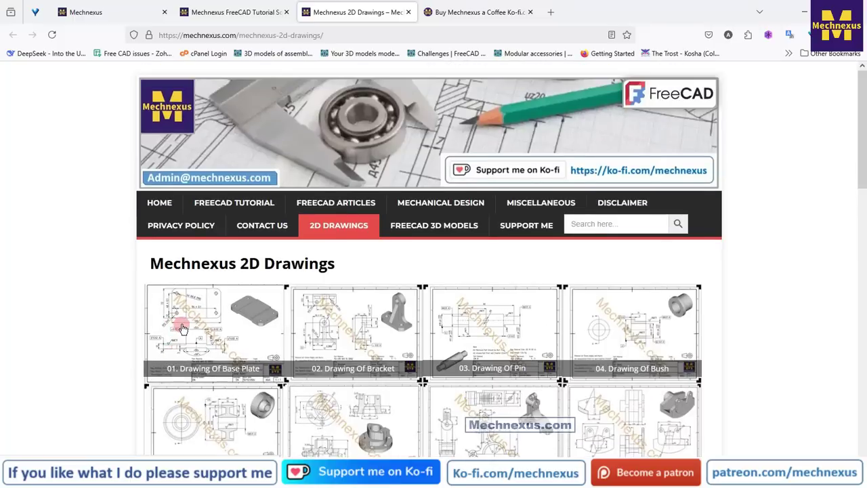
# Review the Mechnexus Ko-fi page with its donation and shop sections, and return to the Mechnexus home page.
pyautogui.click(457, 17)
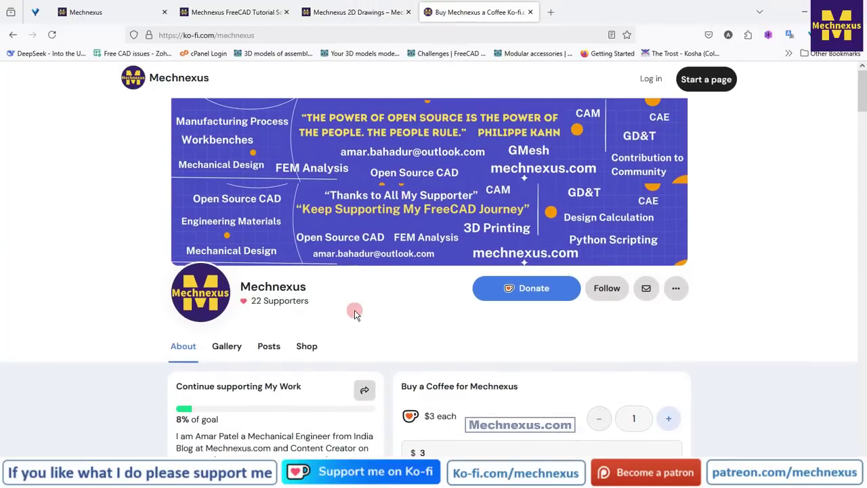
pyautogui.scroll(-2, 355, 309)
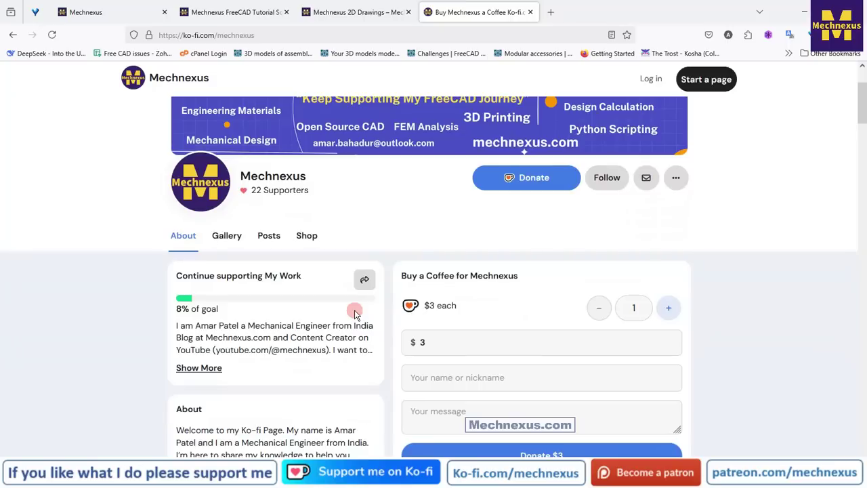
pyautogui.scroll(-1, 355, 310)
pyautogui.scroll(1, 354, 309)
pyautogui.scroll(-2, 354, 312)
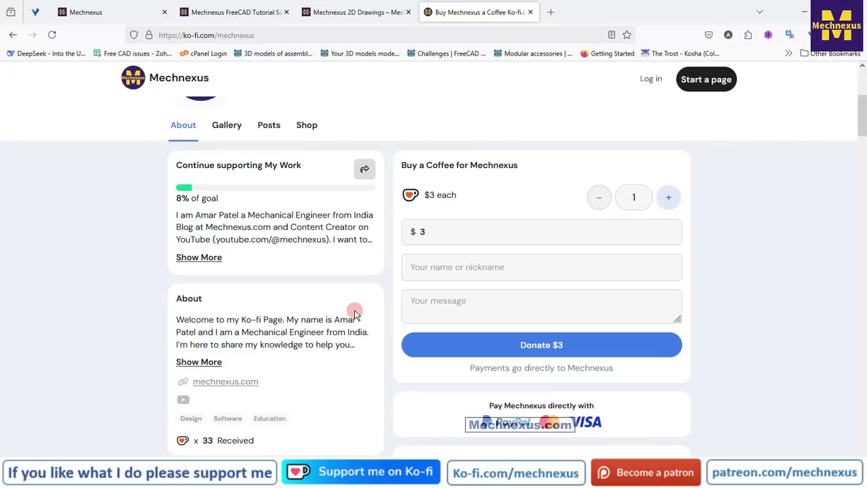
pyautogui.scroll(-2, 354, 312)
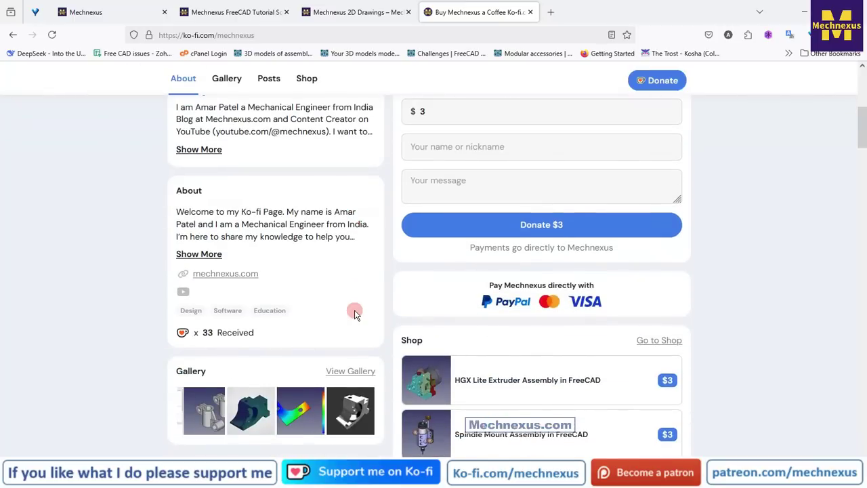
pyautogui.scroll(6, 355, 310)
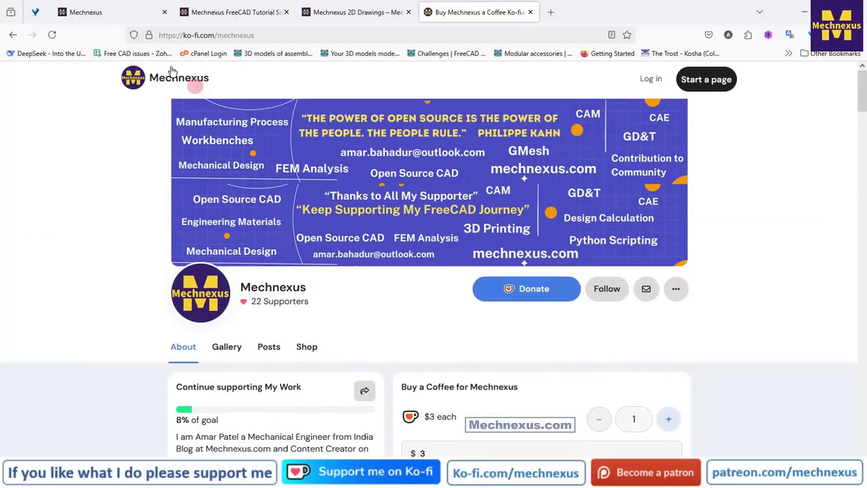
pyautogui.click(115, 12)
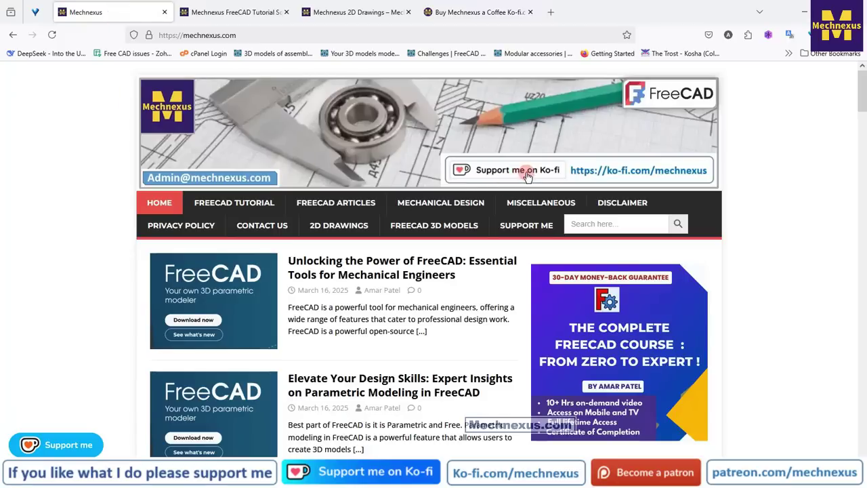
pyautogui.click(625, 177)
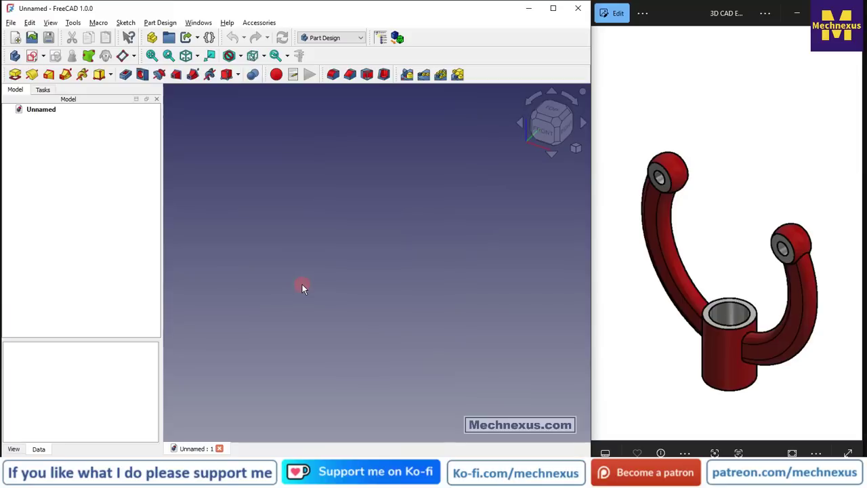
# Create a new body in the empty FreeCAD document and show its origin planes and axes.
pyautogui.click(15, 56)
pyautogui.click(315, 227)
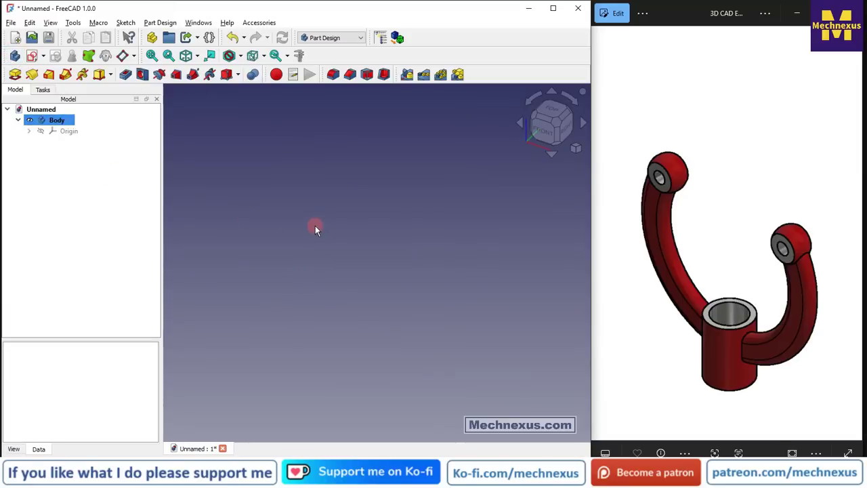
pyautogui.click(67, 129)
pyautogui.press('space')
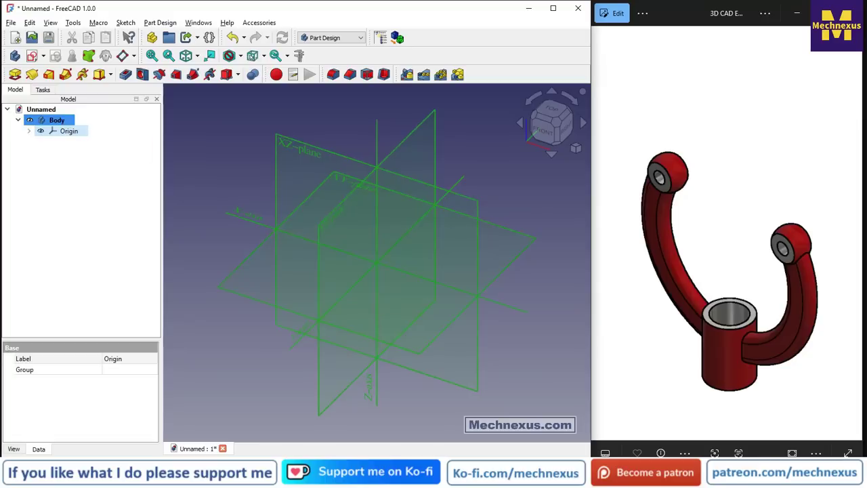
# Create a new sketch on the body's XZ plane.
pyautogui.doubleClick(707, 250)
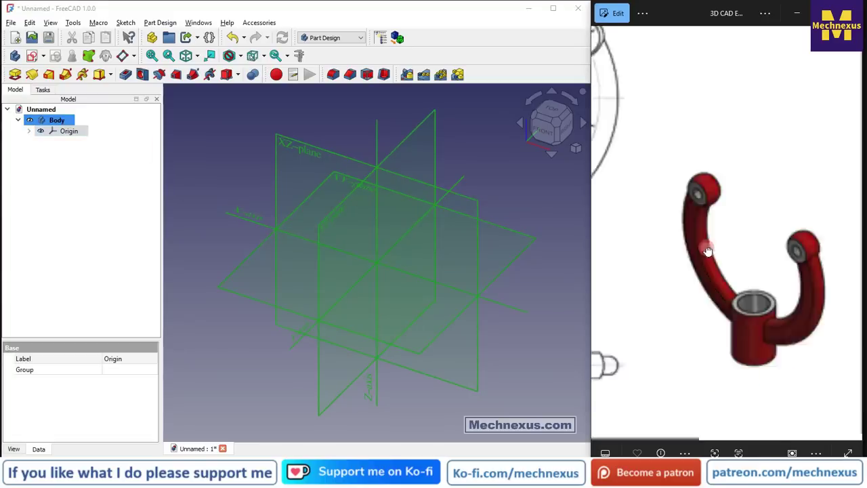
pyautogui.doubleClick(828, 274)
pyautogui.moveTo(679, 279); pyautogui.dragTo(844, 322)
pyautogui.scroll(-3, 740, 285)
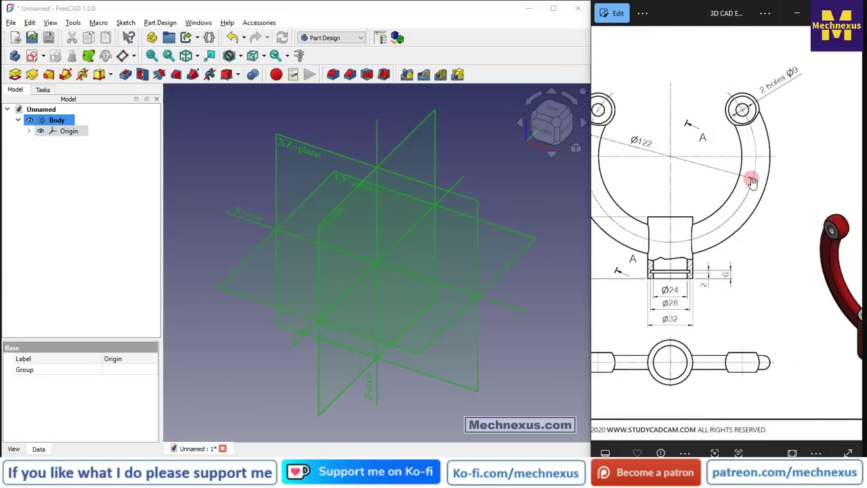
pyautogui.click(314, 149)
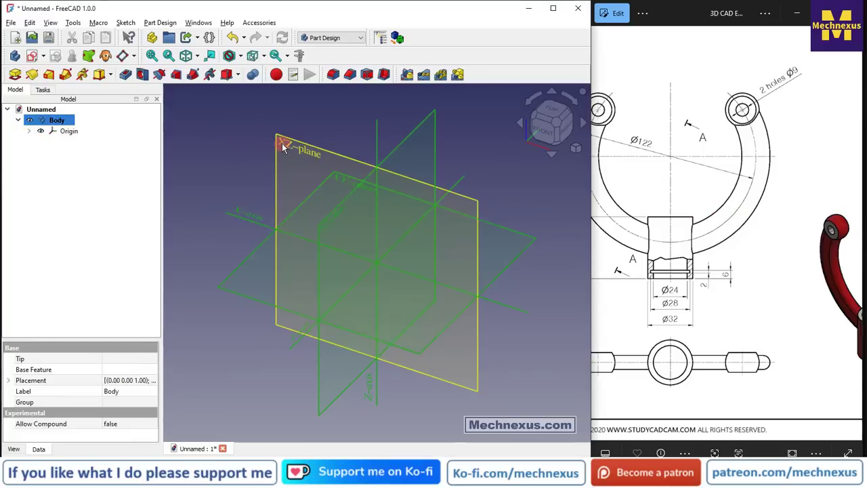
pyautogui.click(285, 143)
pyautogui.click(32, 56)
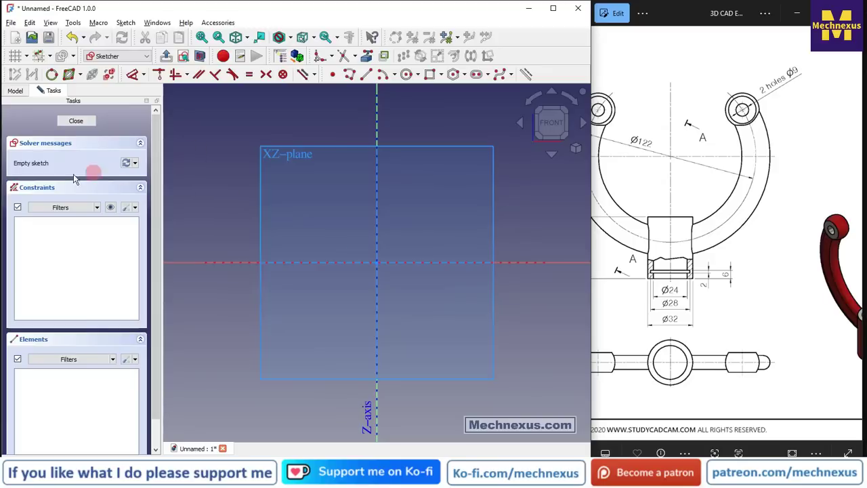
# Hide the body's origin planes and axes while keeping the sketch open for editing.
pyautogui.click(13, 91)
pyautogui.click(58, 135)
pyautogui.press('space')
# Draw three concentric circles of clearly different sizes centred on the sketch origin.
pyautogui.moveTo(710, 258)
pyautogui.mouseDown()
pyautogui.moveTo(738, 245)
pyautogui.moveTo(612, 180)
pyautogui.moveTo(658, 209)
pyautogui.moveTo(710, 171)
pyautogui.mouseUp()
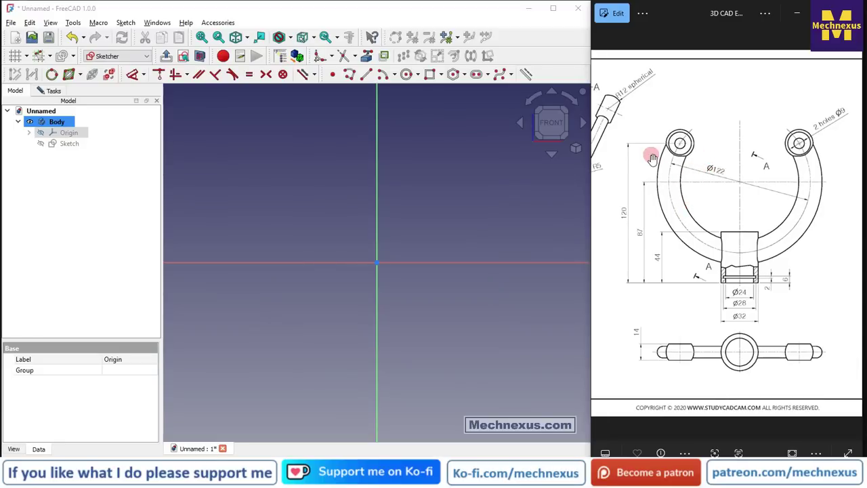
pyautogui.scroll(-2, 349, 244)
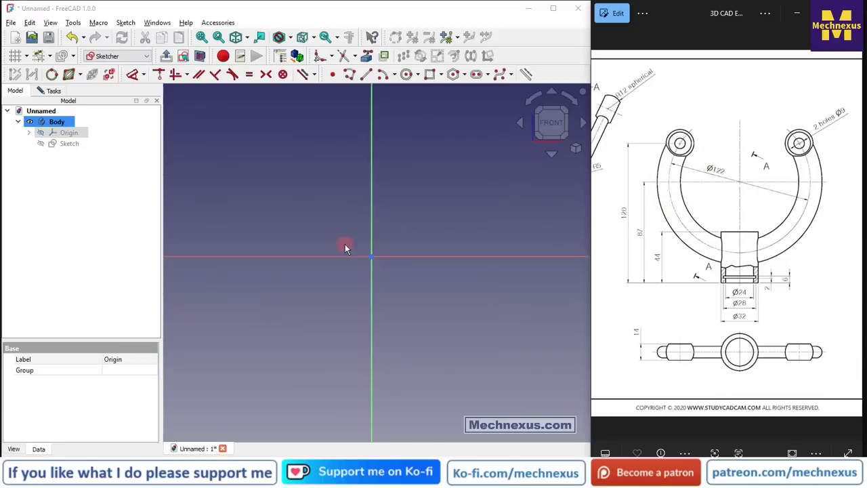
pyautogui.click(406, 74)
pyautogui.moveTo(328, 272); pyautogui.dragTo(281, 287, button='middle')
pyautogui.click(325, 271)
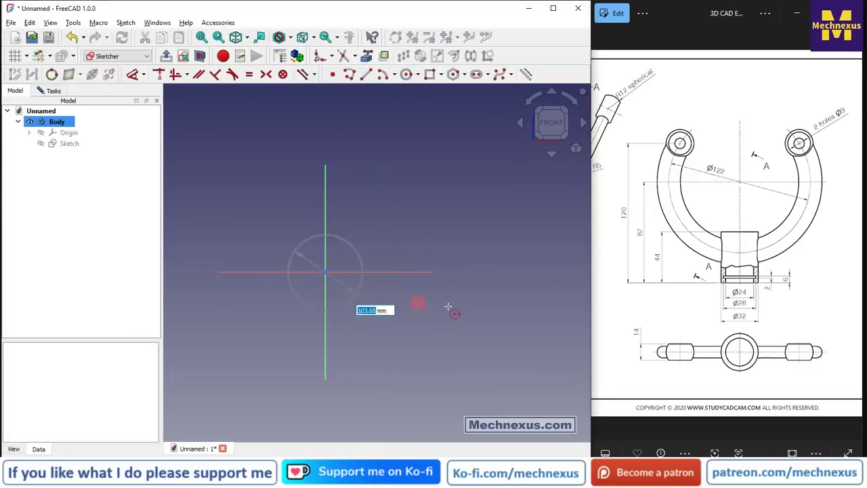
pyautogui.click(444, 303)
pyautogui.click(325, 271)
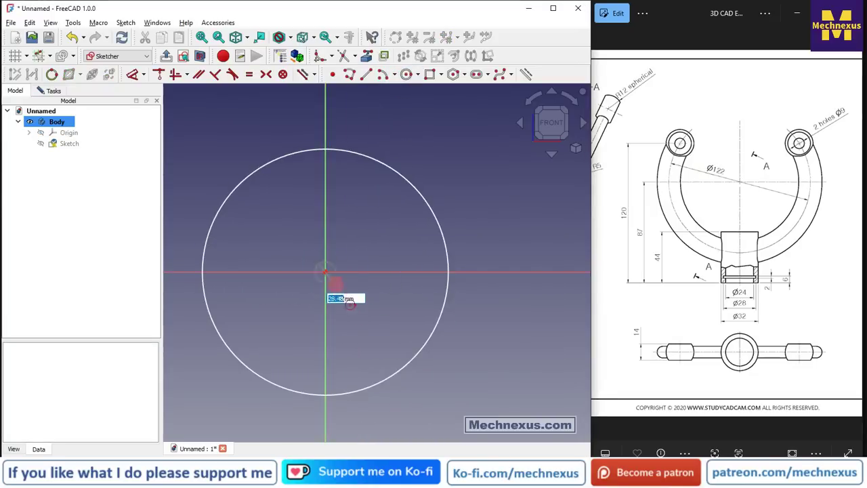
pyautogui.click(379, 338)
pyautogui.click(325, 272)
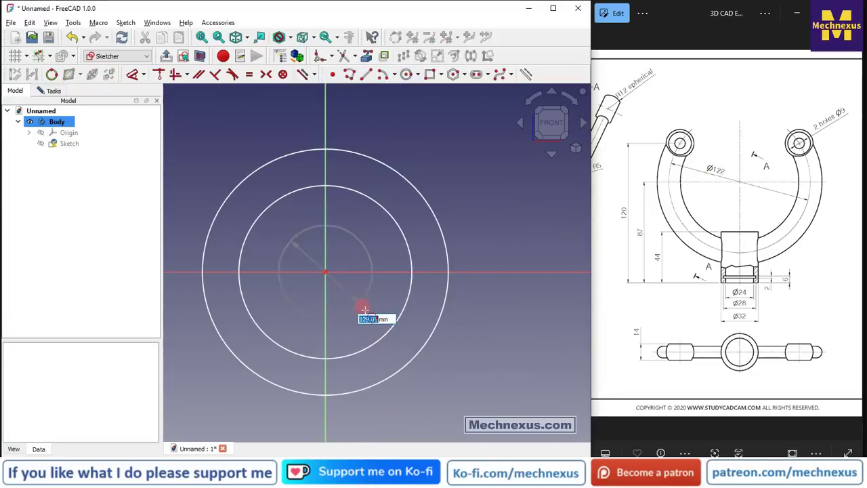
pyautogui.click(365, 312)
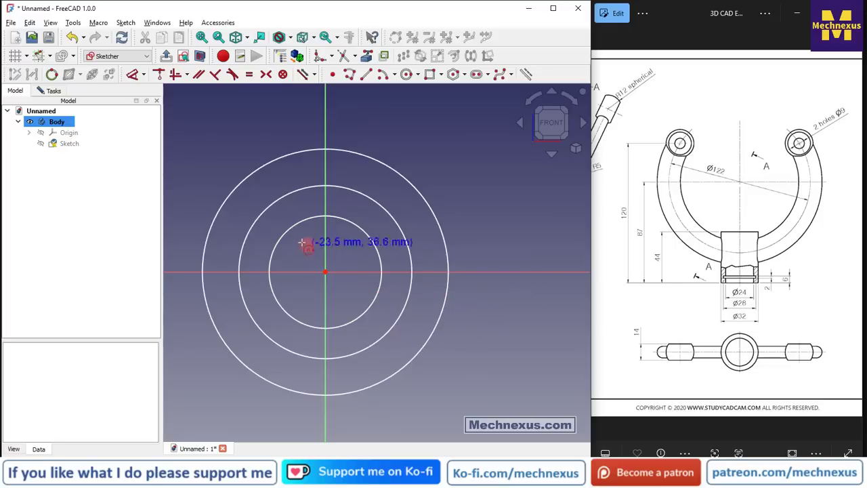
pyautogui.rightClick(436, 179)
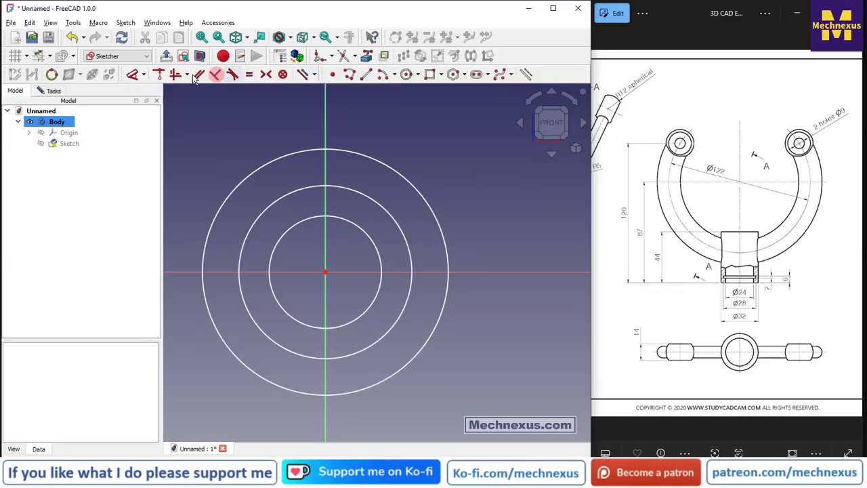
# Set the outermost circle's diameter to 142 mm and shrink the other two circles so they lie inside it.
pyautogui.click(414, 183)
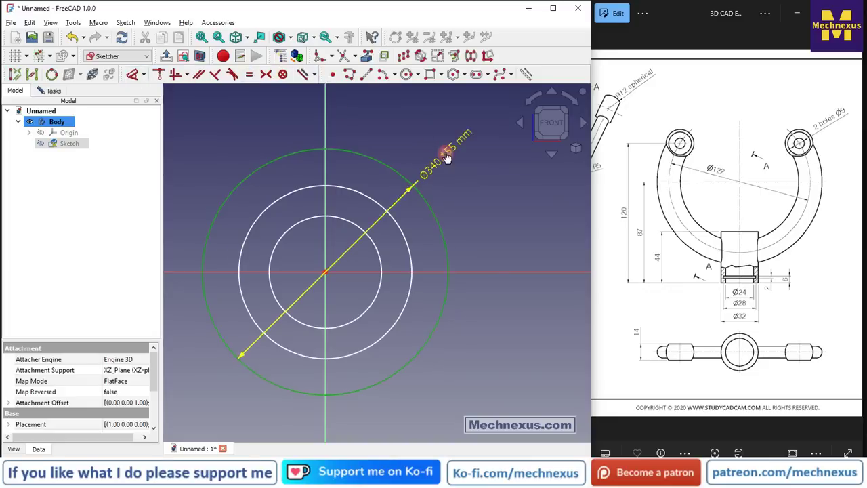
pyautogui.write('142')
pyautogui.press('Return')
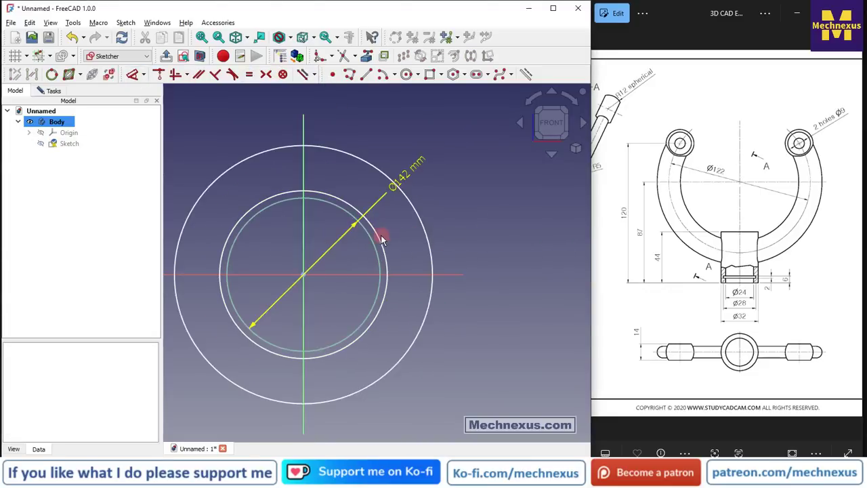
pyautogui.moveTo(373, 248); pyautogui.dragTo(343, 253)
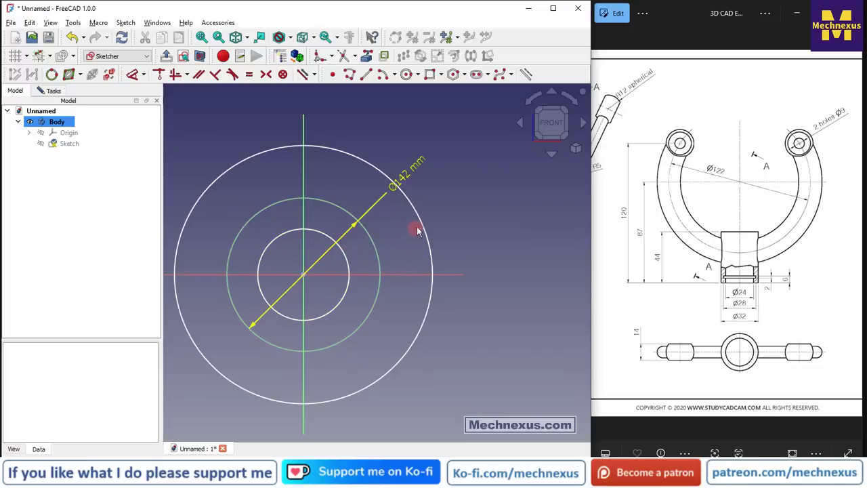
pyautogui.moveTo(421, 222); pyautogui.dragTo(324, 260)
pyautogui.scroll(4, 323, 261)
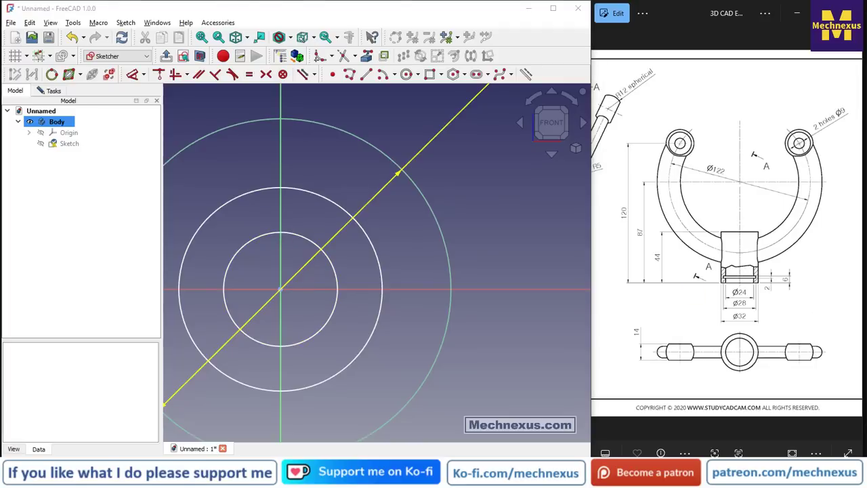
pyautogui.scroll(-3, 462, 197)
pyautogui.scroll(1, 334, 226)
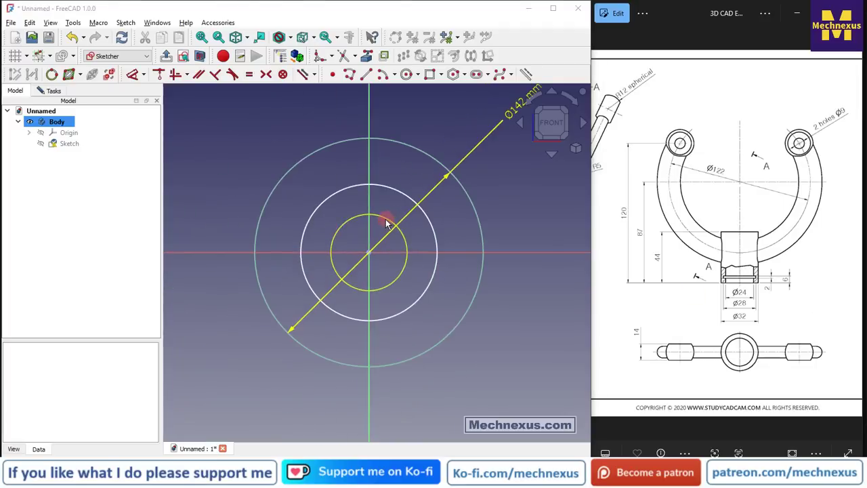
# Convert all three concentric circles to construction geometry.
pyautogui.click(387, 218)
pyautogui.click(393, 190)
pyautogui.click(398, 140)
pyautogui.click(132, 73)
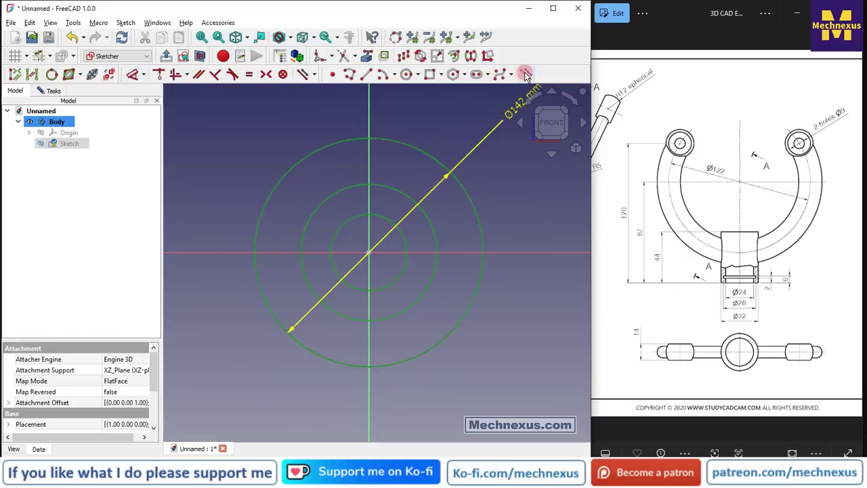
pyautogui.click(497, 208)
# Set the middle construction circle's diameter to 122 mm and the inner one's to 102 mm.
pyautogui.scroll(1, 427, 243)
pyautogui.click(132, 74)
pyautogui.click(397, 184)
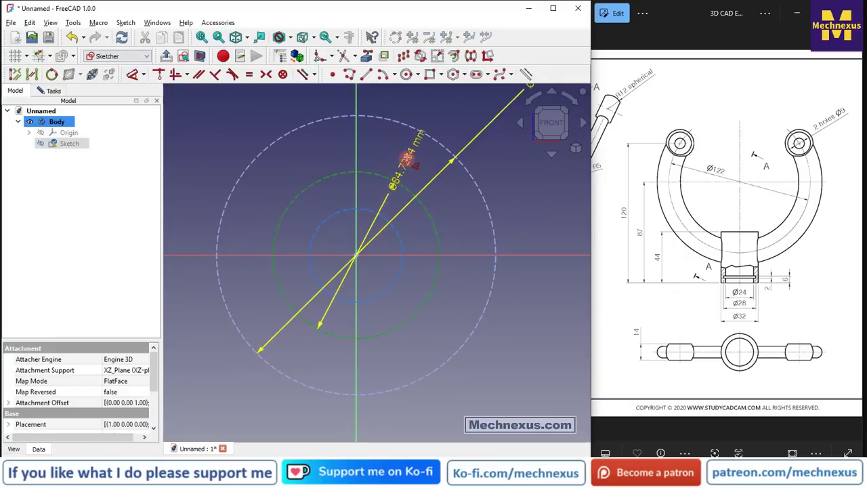
pyautogui.write('122')
pyautogui.press('Return')
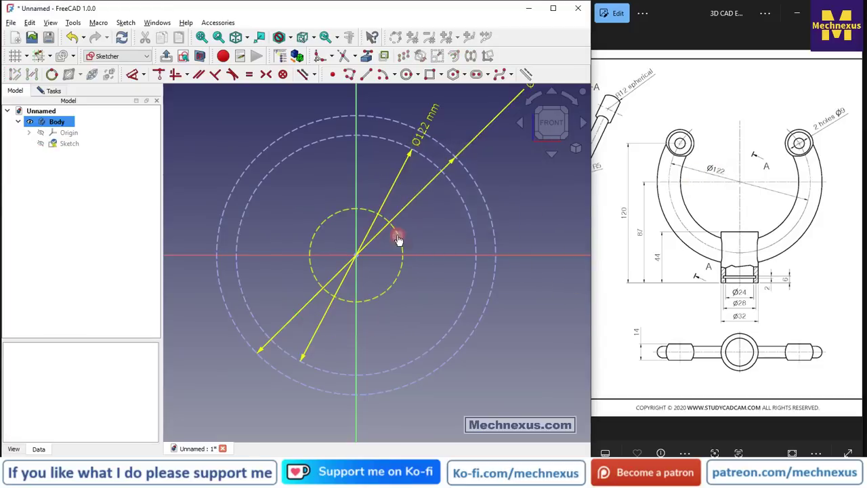
pyautogui.click(398, 239)
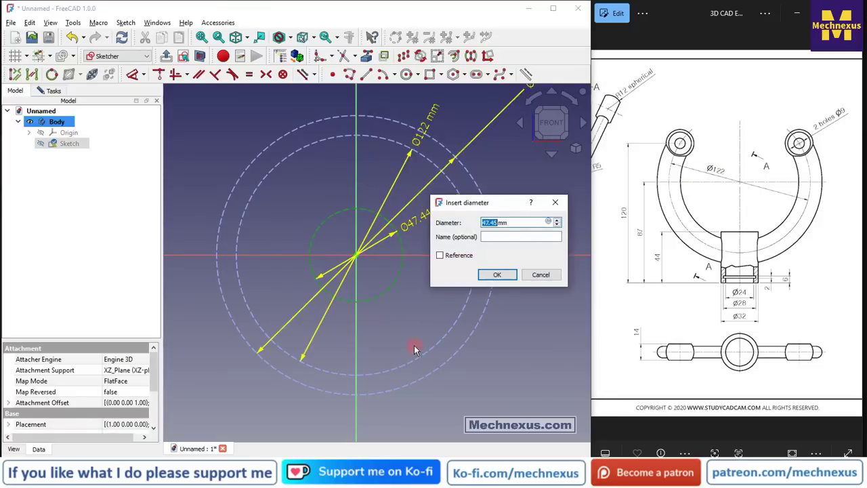
pyautogui.press('Return')
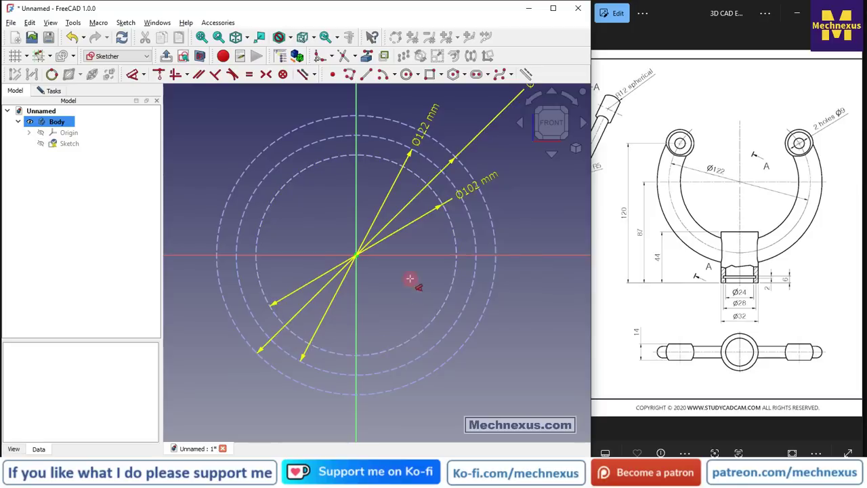
# Move the three diameter dimension labels clear of the circles, to their upper-left side.
pyautogui.scroll(-2, 412, 285)
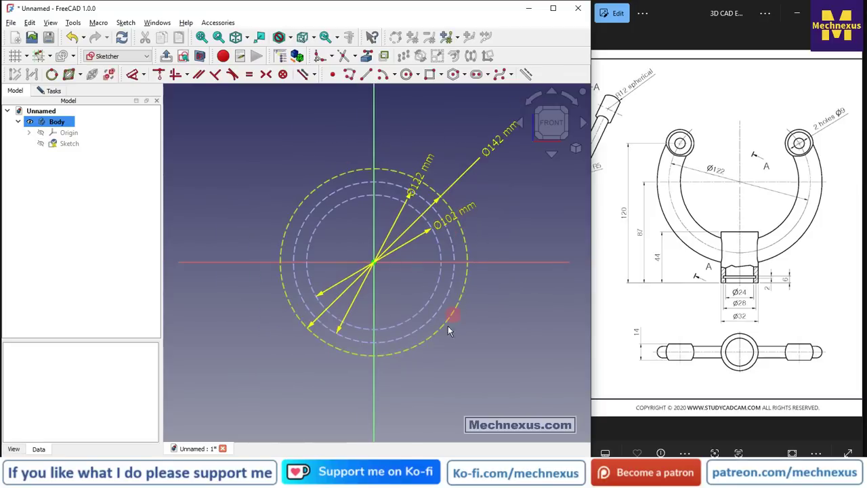
pyautogui.moveTo(435, 201); pyautogui.dragTo(246, 155)
pyautogui.moveTo(505, 136); pyautogui.dragTo(285, 139)
pyautogui.moveTo(446, 223); pyautogui.dragTo(328, 145)
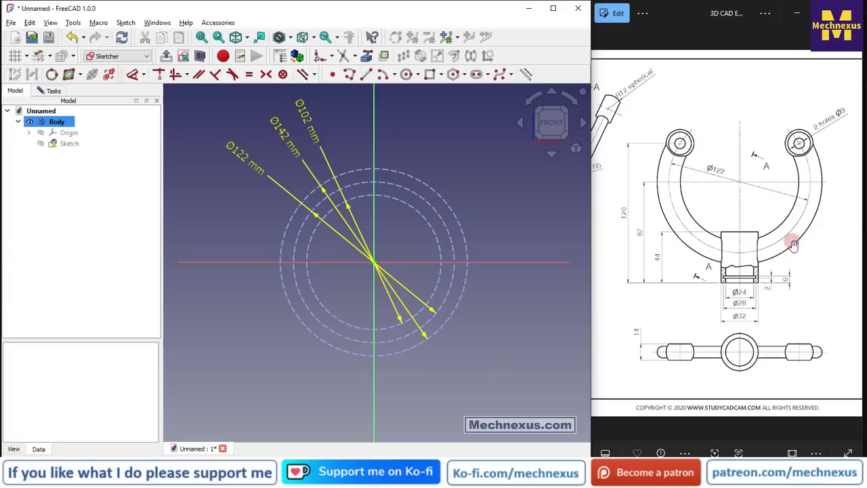
# Draw a slanted line from the sketch origin to the upper-right part of the 102 mm circle.
pyautogui.doubleClick(715, 238)
pyautogui.doubleClick(660, 229)
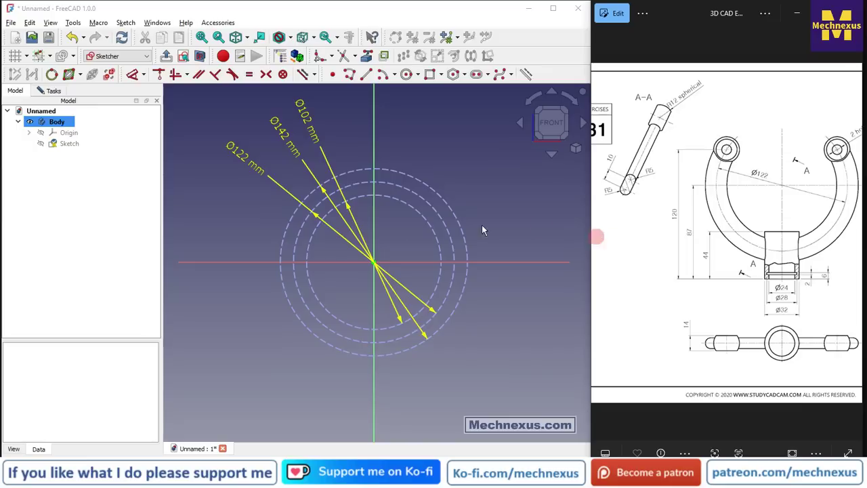
pyautogui.click(493, 201)
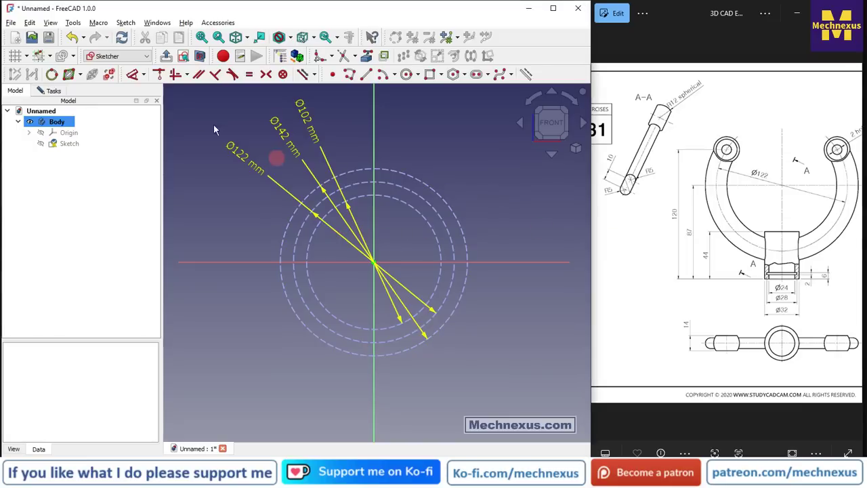
pyautogui.click(366, 74)
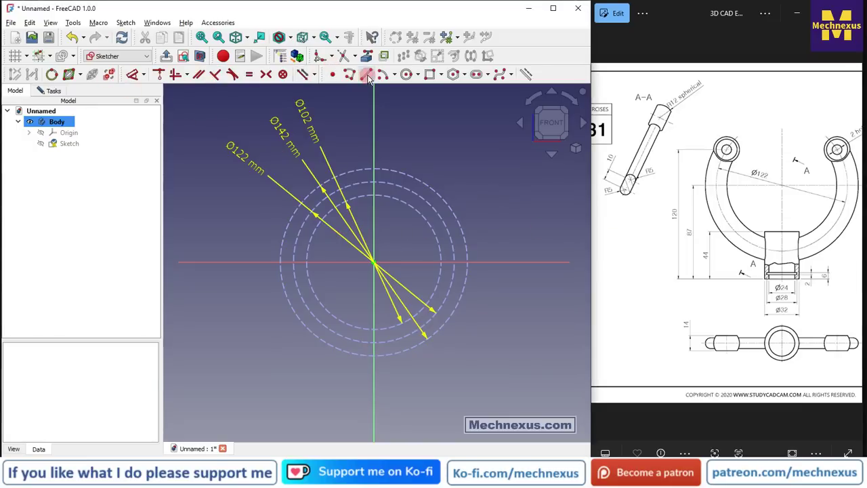
pyautogui.click(374, 262)
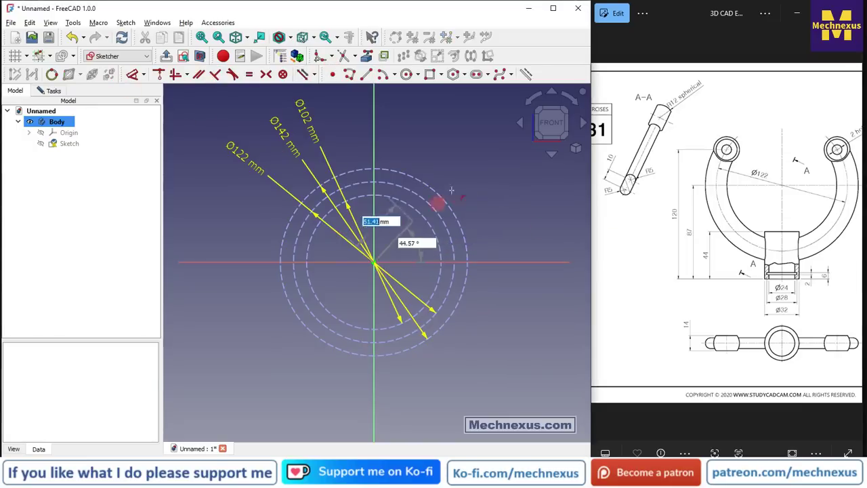
pyautogui.click(428, 223)
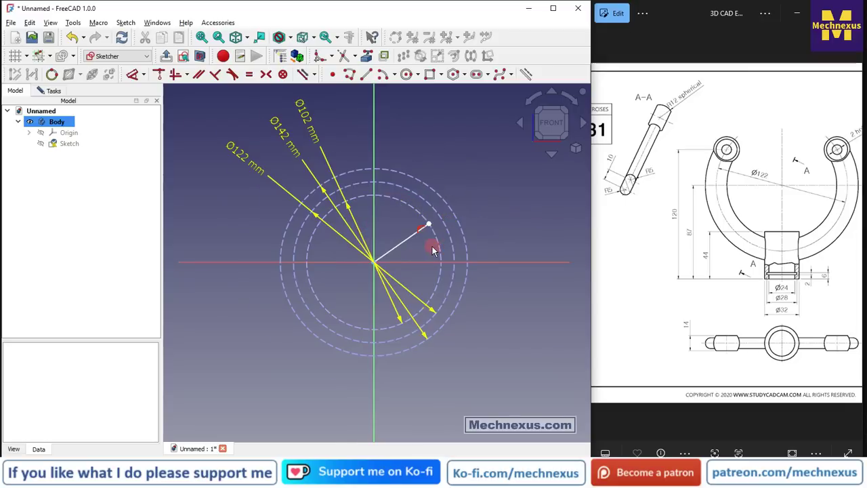
# Dimension the vertical distance from the horizontal axis to the line's outer endpoint as 120-87 and move its label clear of the circles.
pyautogui.scroll(2, 433, 248)
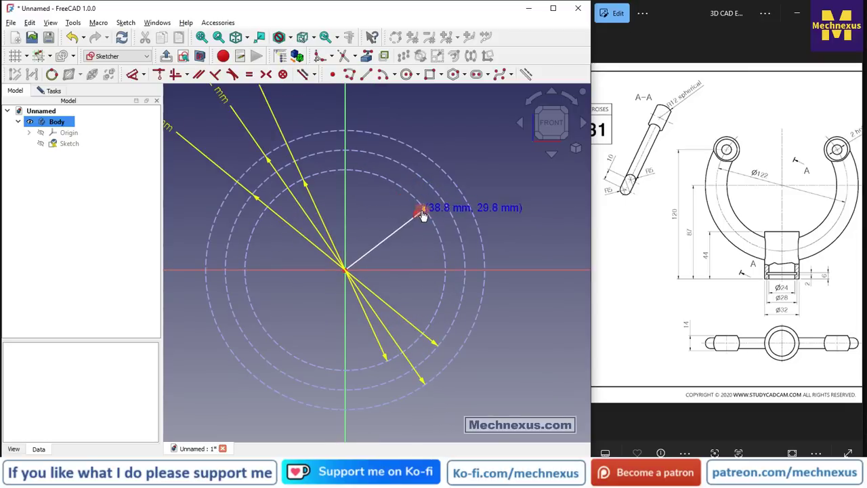
pyautogui.scroll(-3, 336, 230)
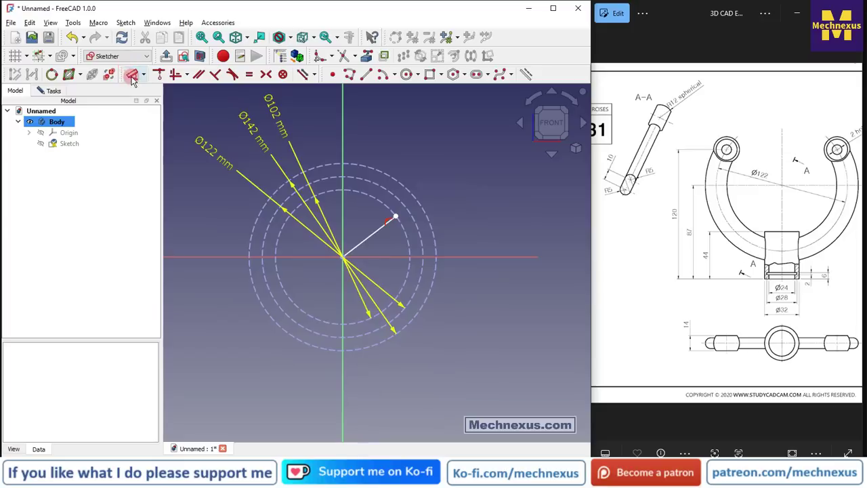
pyautogui.click(473, 257)
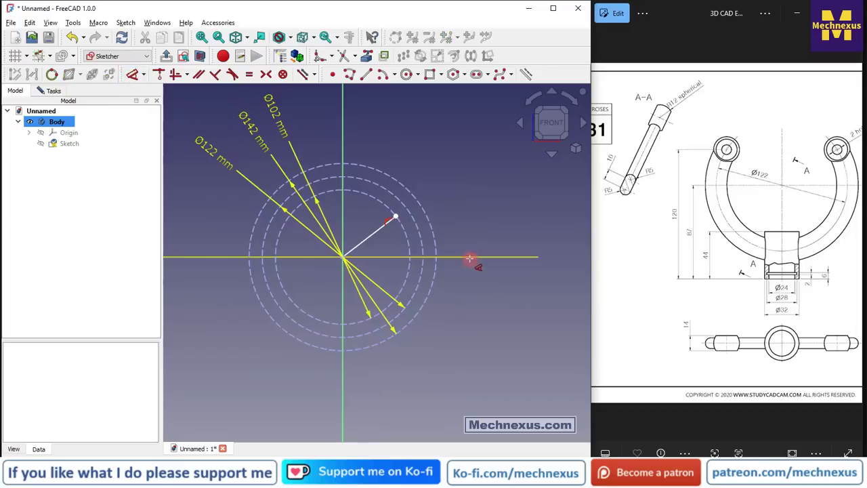
pyautogui.click(395, 217)
pyautogui.click(480, 242)
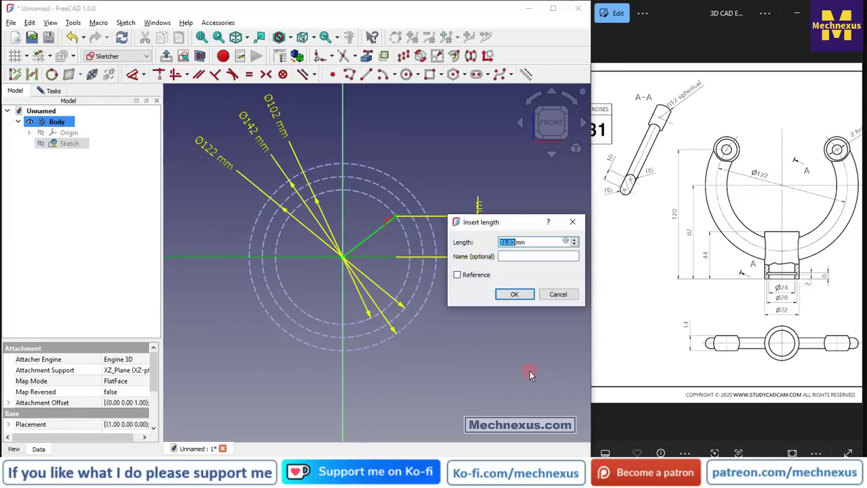
pyautogui.write('120-87')
pyautogui.press('Return')
pyautogui.scroll(1, 428, 242)
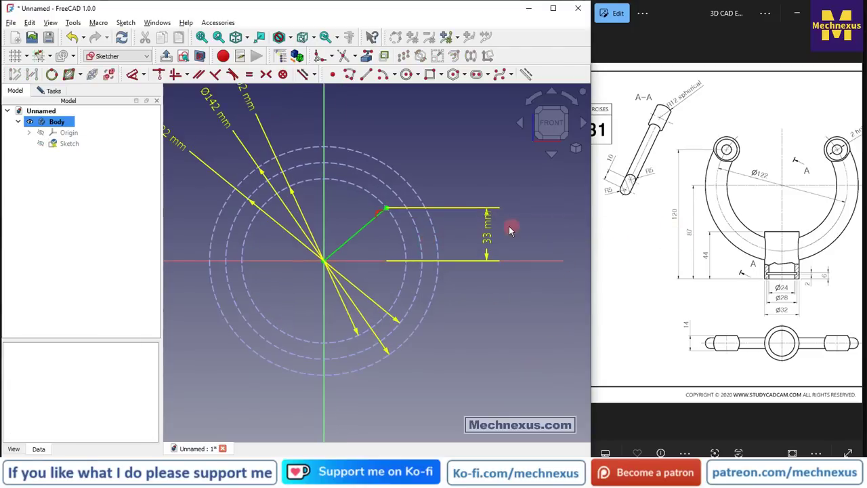
pyautogui.moveTo(486, 237); pyautogui.dragTo(488, 318)
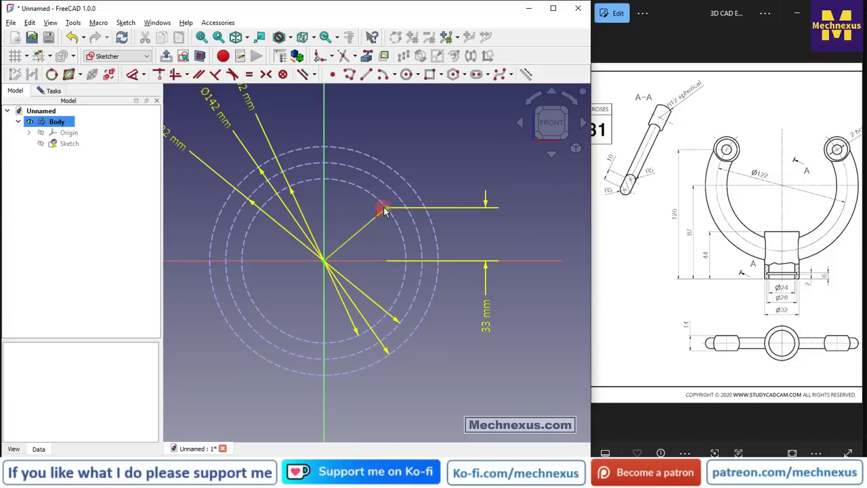
# Convert the slanted line to construction geometry and move the 33 mm dimension label above the circles.
pyautogui.click(358, 234)
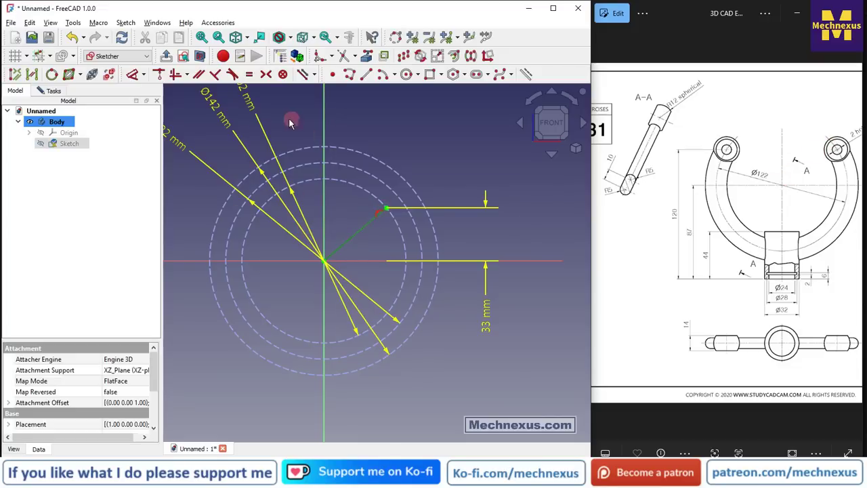
pyautogui.click(478, 308)
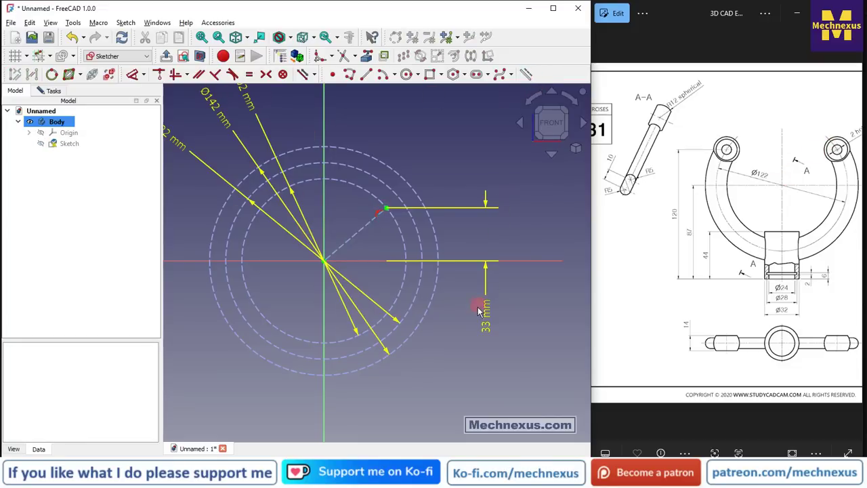
pyautogui.moveTo(478, 308)
pyautogui.mouseDown()
pyautogui.moveTo(352, 198)
pyautogui.moveTo(345, 110)
pyautogui.mouseUp()
pyautogui.scroll(2, 368, 188)
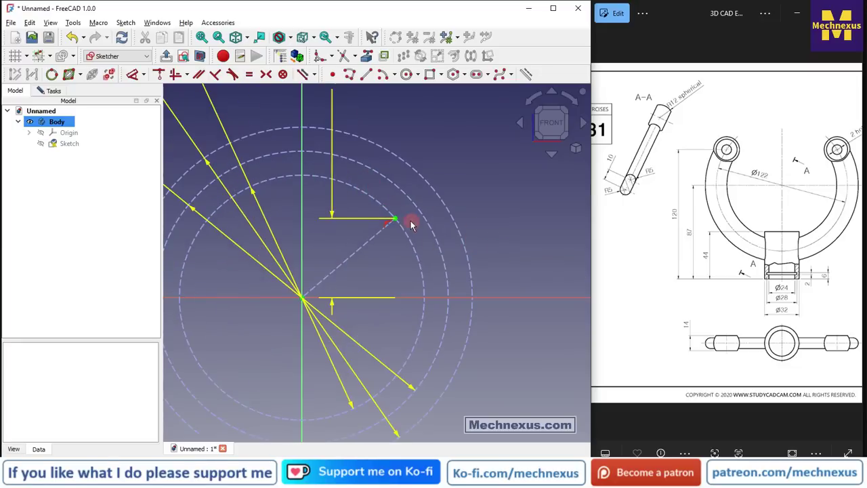
# Draw two connected segments from the slanted line's outer endpoint through a point on the 122 mm circle to the 142 mm circle.
pyautogui.click(349, 74)
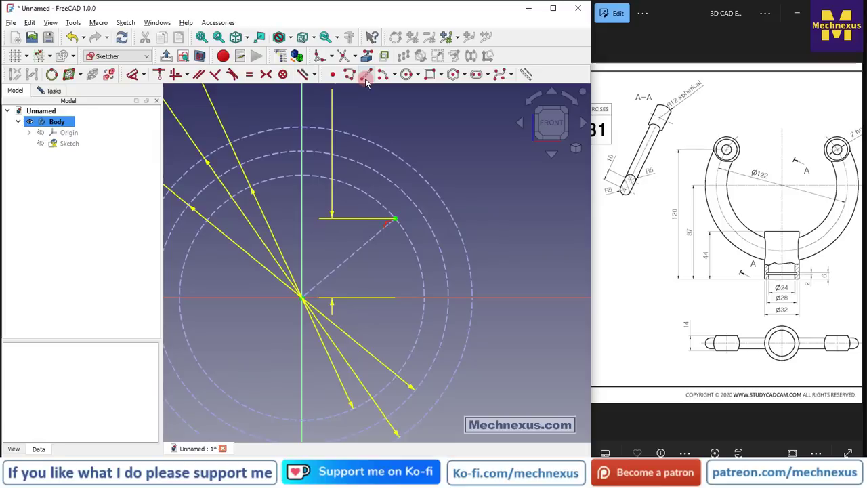
pyautogui.scroll(3, 404, 198)
pyautogui.click(385, 233)
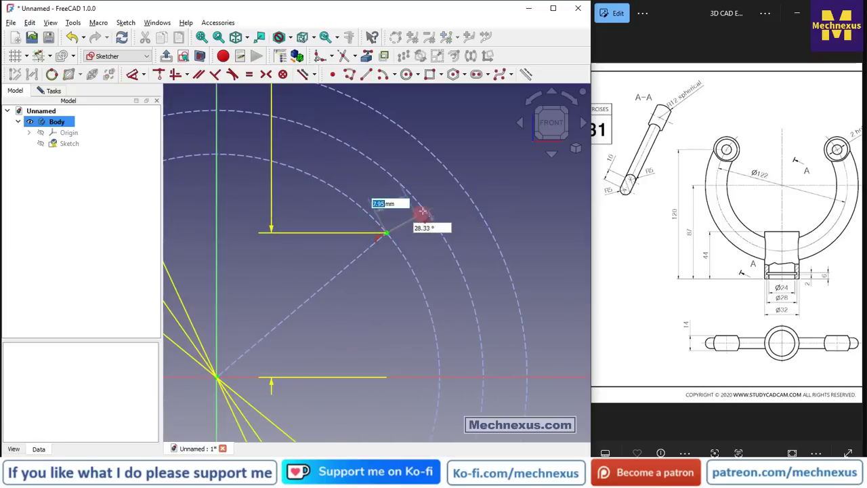
pyautogui.click(425, 211)
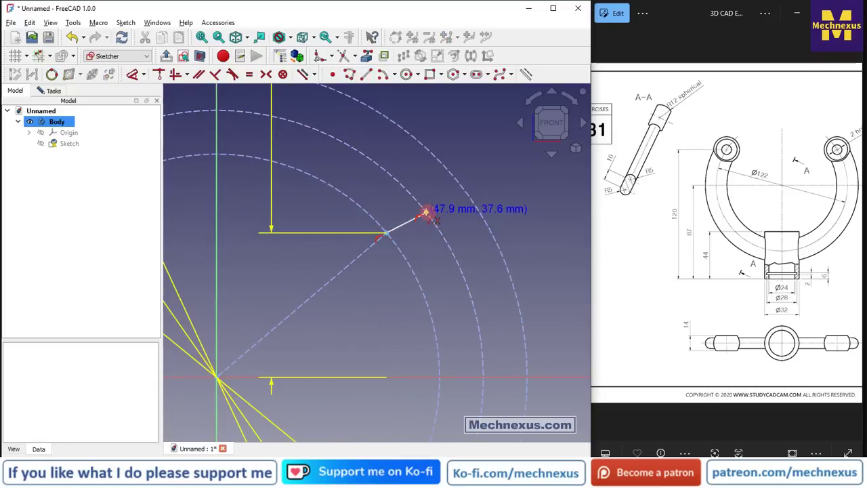
pyautogui.doubleClick(455, 179)
# Constrain both short segments parallel to the slanted construction line and convert them to construction geometry.
pyautogui.click(408, 226)
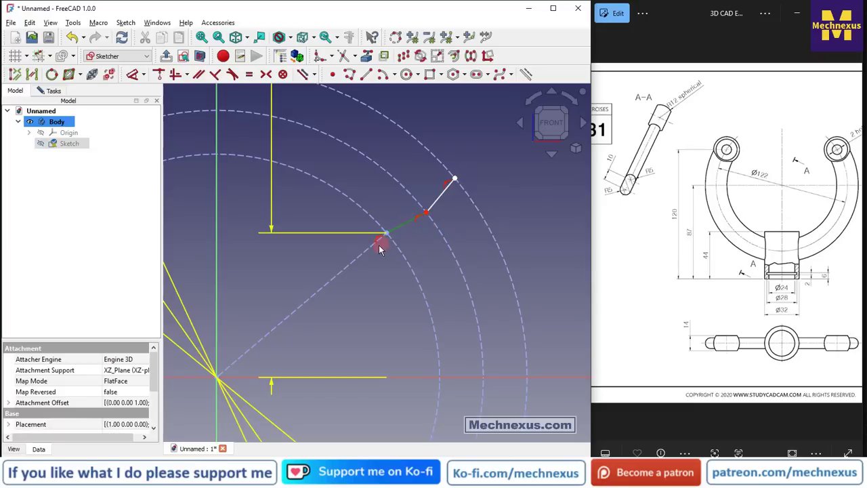
pyautogui.click(372, 249)
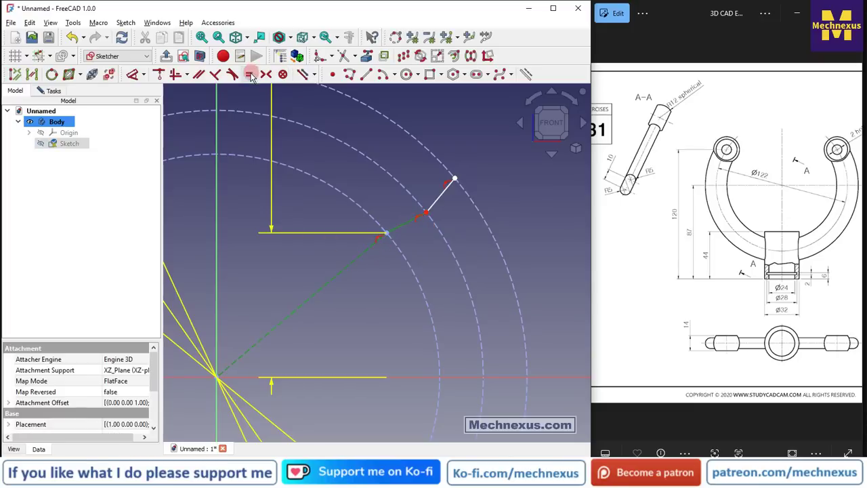
pyautogui.click(199, 75)
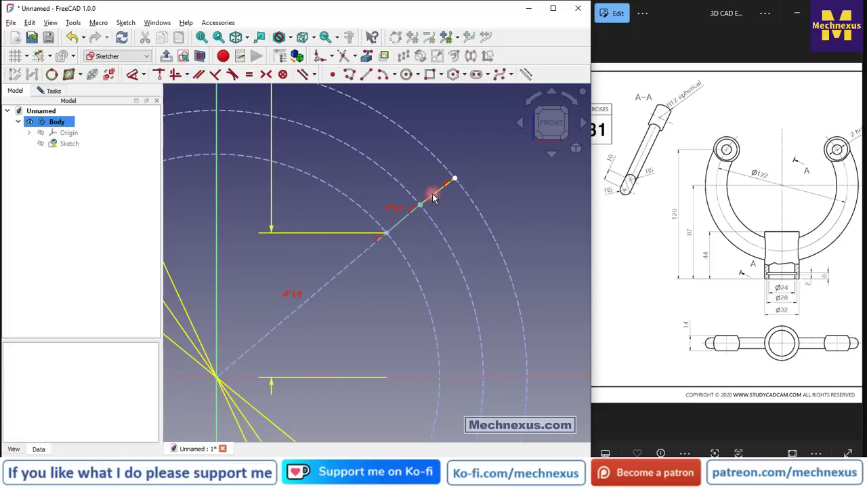
pyautogui.click(434, 196)
pyautogui.click(199, 75)
pyautogui.click(400, 228)
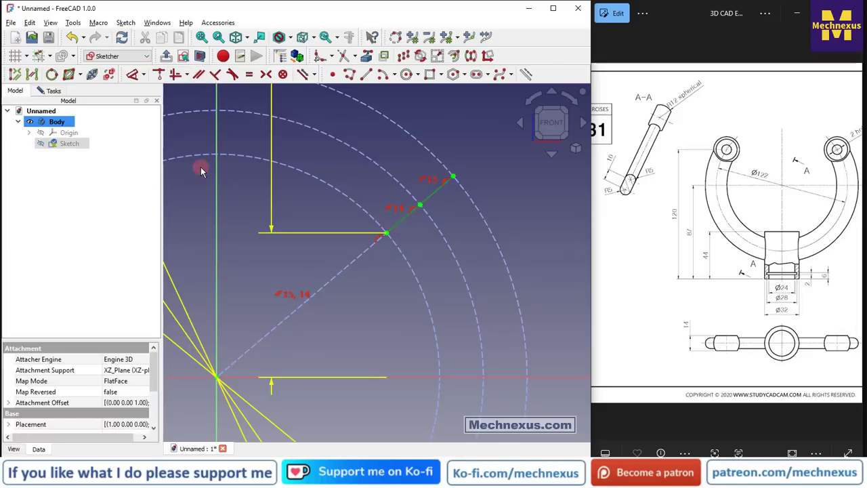
# Delete the 33 mm dimension and swing the slanted line upward by its point on the 122 mm circle.
pyautogui.scroll(-2, 442, 234)
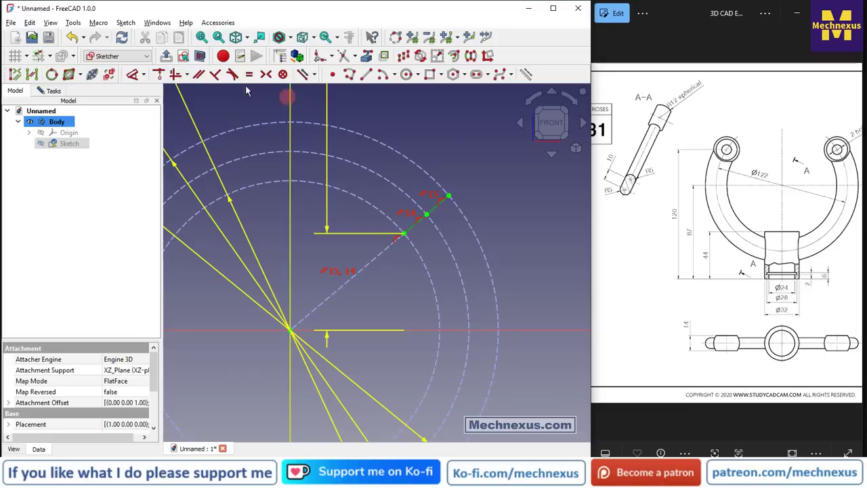
pyautogui.scroll(-1, 362, 245)
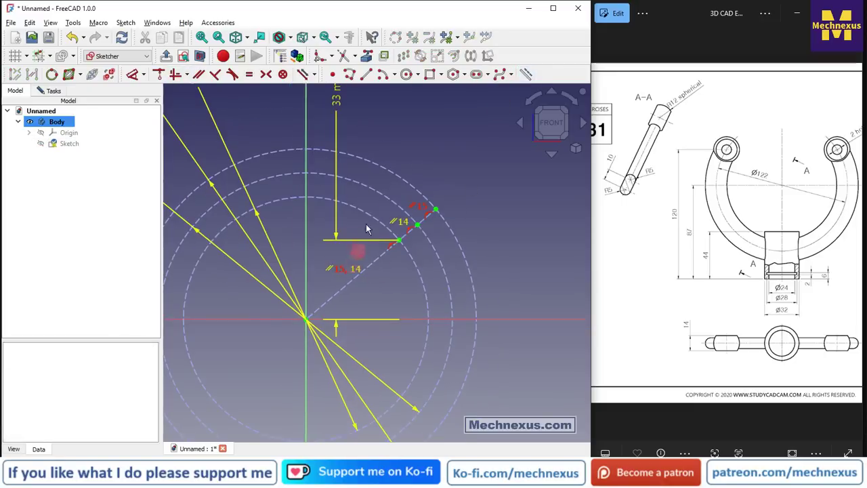
pyautogui.click(335, 99)
pyautogui.press('Delete')
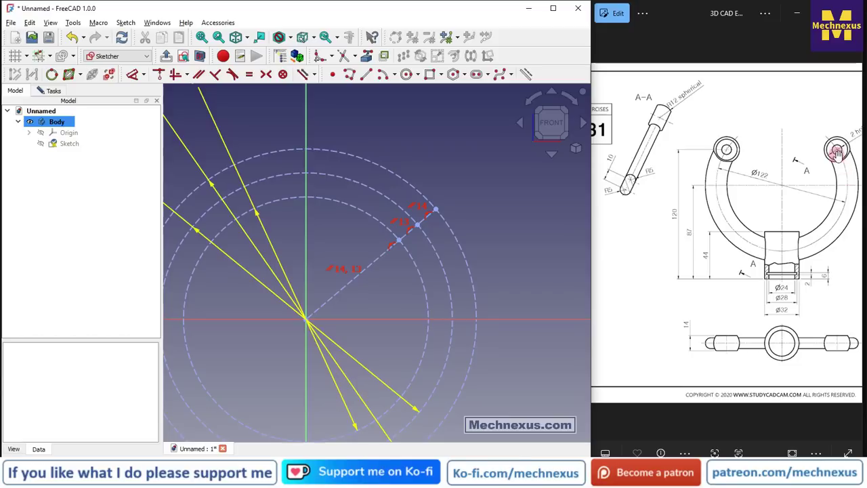
pyautogui.moveTo(418, 229); pyautogui.dragTo(409, 210)
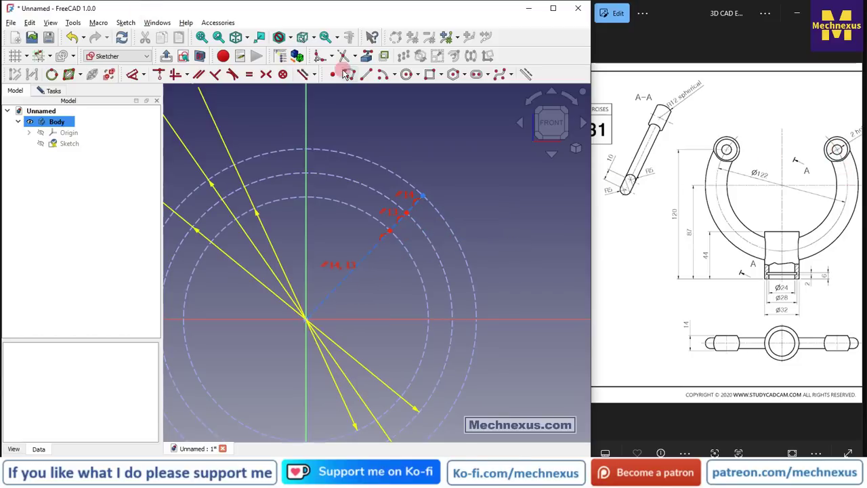
# Dimension the vertical distance from the horizontal axis to the slanted line's point on the 122 mm circle as 120-87, with its label below the axis.
pyautogui.click(406, 213)
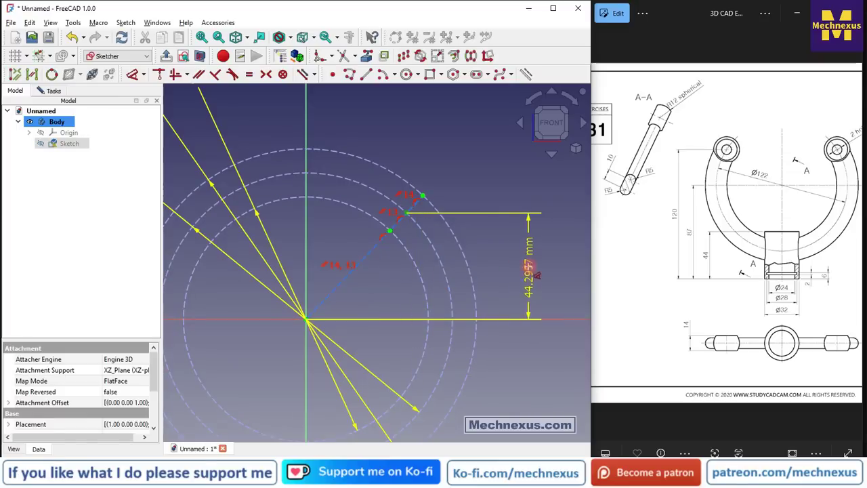
pyautogui.click(508, 373)
pyautogui.write('120')
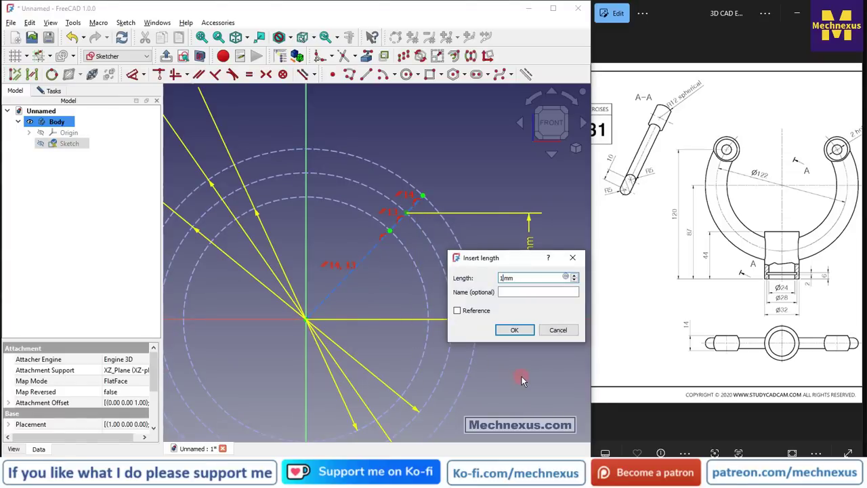
pyautogui.write('-87')
pyautogui.press('Return')
pyautogui.scroll(-2, 403, 257)
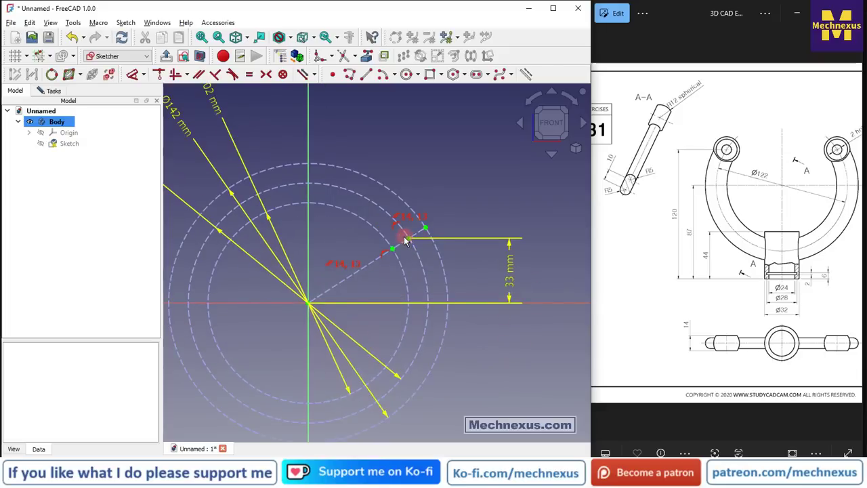
pyautogui.scroll(-3, 332, 229)
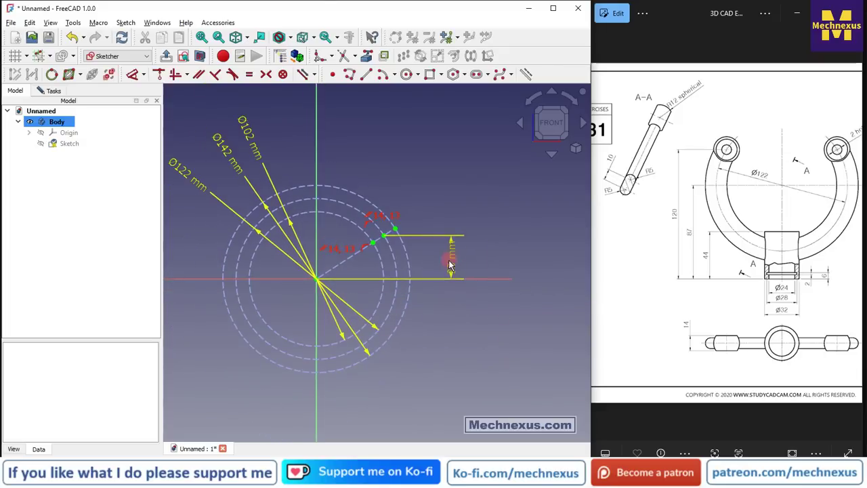
pyautogui.moveTo(452, 261); pyautogui.dragTo(452, 326)
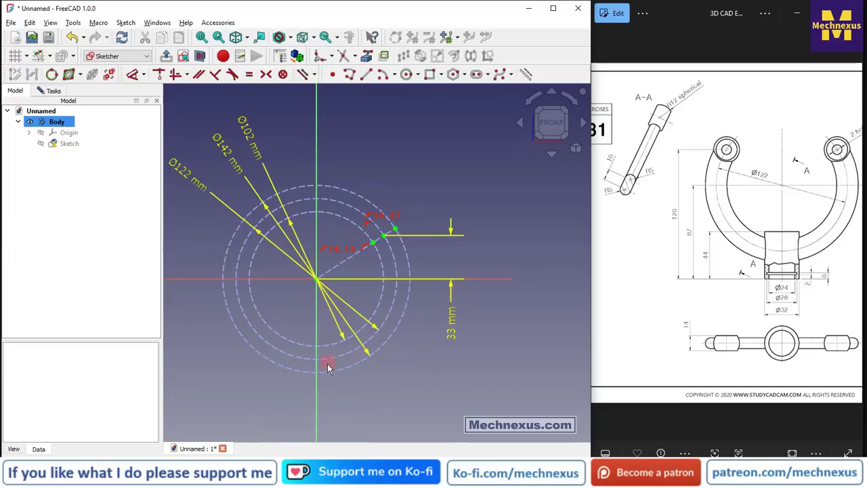
# Place three sketch points beside the vertical axis, one near the lowest part of each construction circle.
pyautogui.scroll(3, 308, 384)
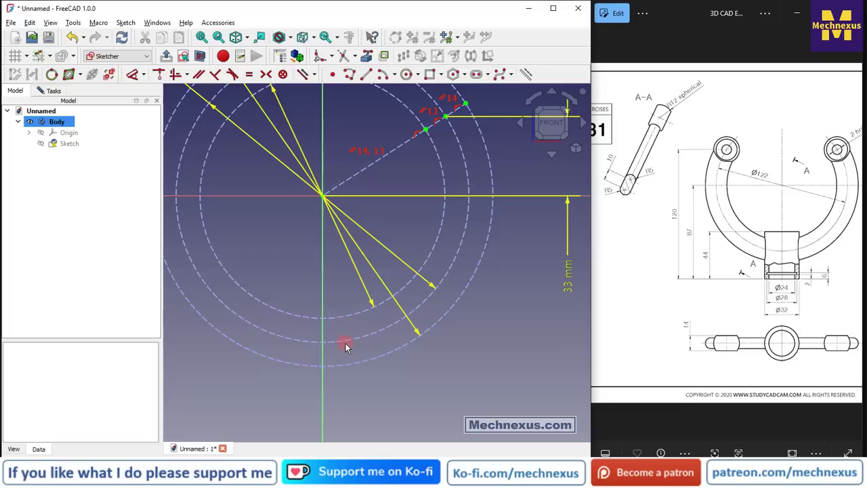
pyautogui.click(333, 75)
pyautogui.scroll(3, 322, 349)
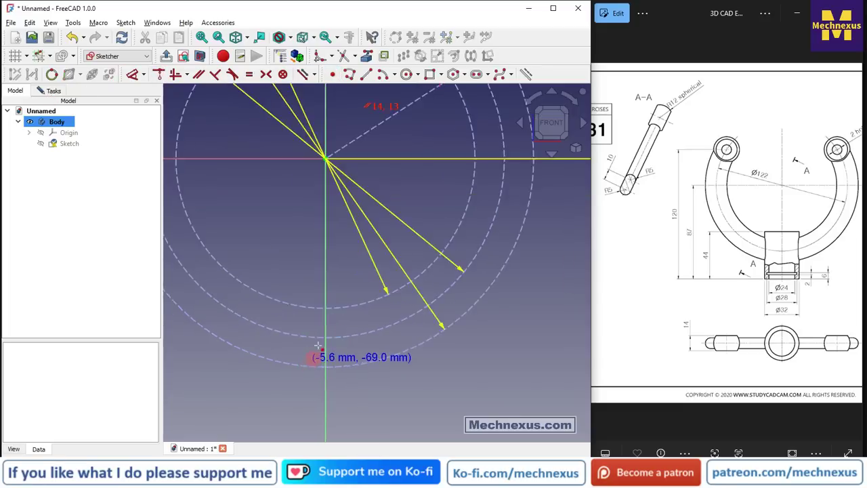
pyautogui.click(338, 285)
pyautogui.click(338, 323)
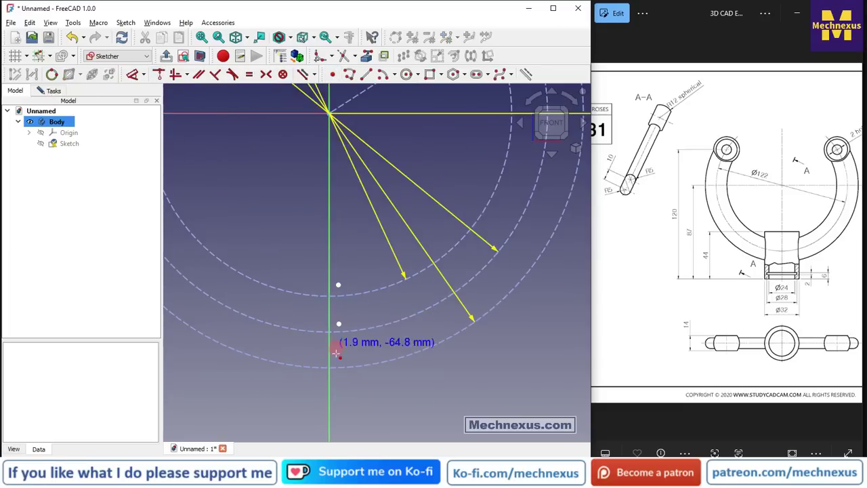
pyautogui.click(337, 359)
pyautogui.press('Escape')
# Constrain the uppermost of the three points onto the 102 mm circle and the vertical axis.
pyautogui.scroll(2, 344, 290)
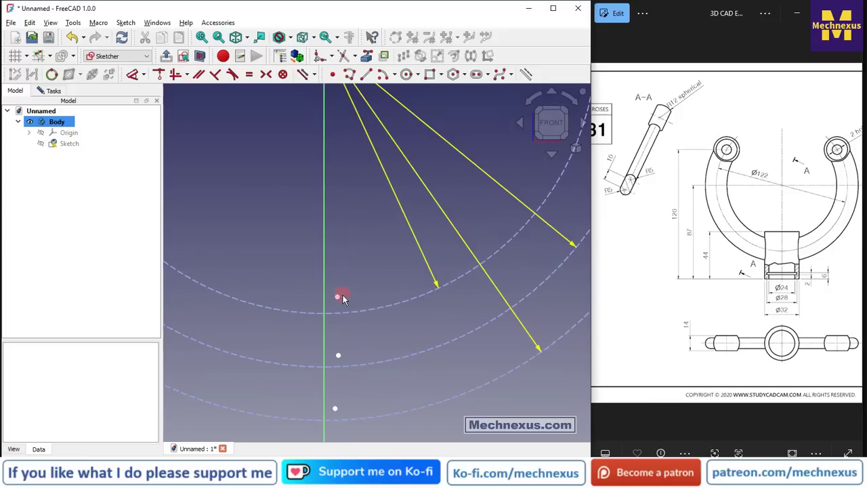
pyautogui.click(339, 298)
pyautogui.click(361, 309)
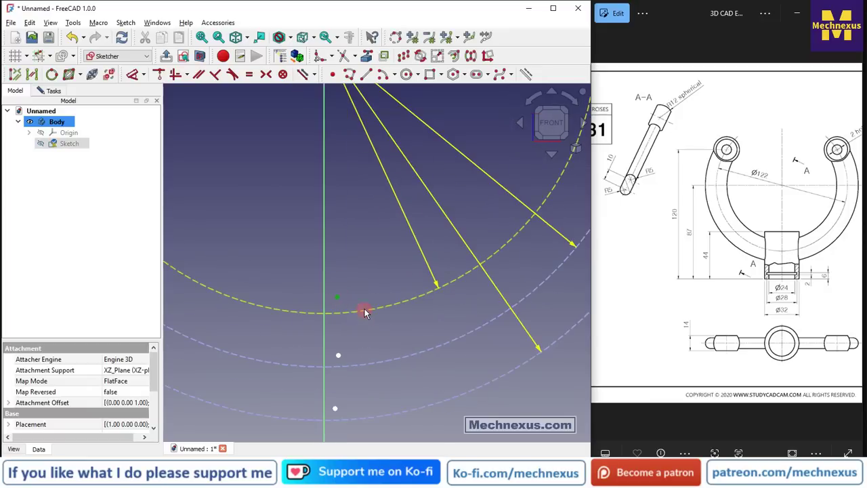
pyautogui.click(233, 80)
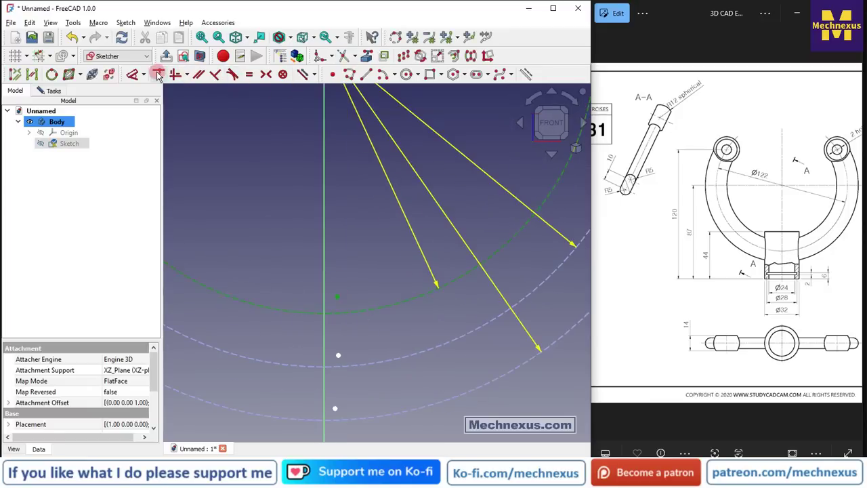
pyautogui.click(338, 314)
pyautogui.click(325, 294)
pyautogui.click(159, 75)
# Constrain the middle of the three points onto the 122 mm circle and the vertical axis.
pyautogui.scroll(-1, 325, 271)
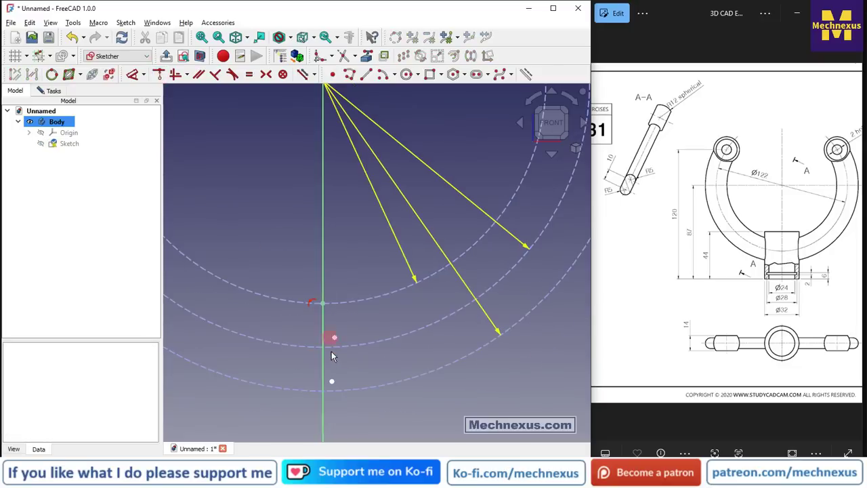
pyautogui.click(339, 347)
pyautogui.click(159, 75)
pyautogui.click(334, 346)
pyautogui.click(324, 336)
pyautogui.click(159, 75)
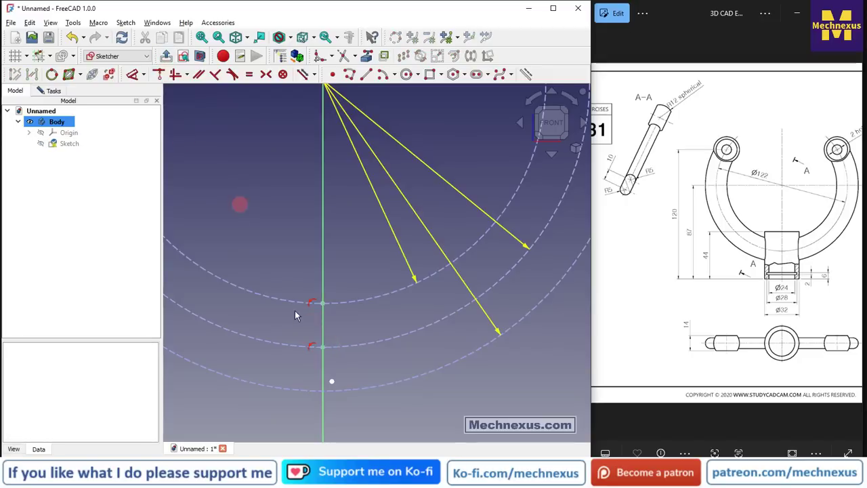
# Constrain the lowest of the three points onto the 142 mm circle and the vertical axis.
pyautogui.click(331, 389)
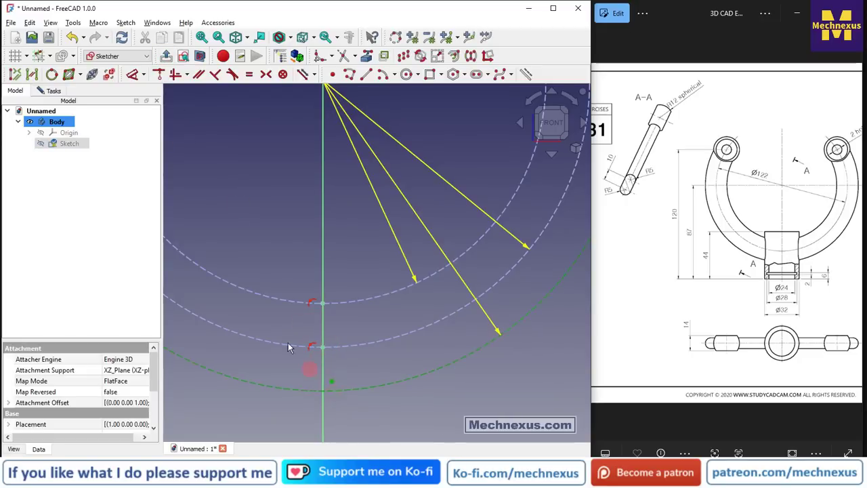
pyautogui.click(159, 74)
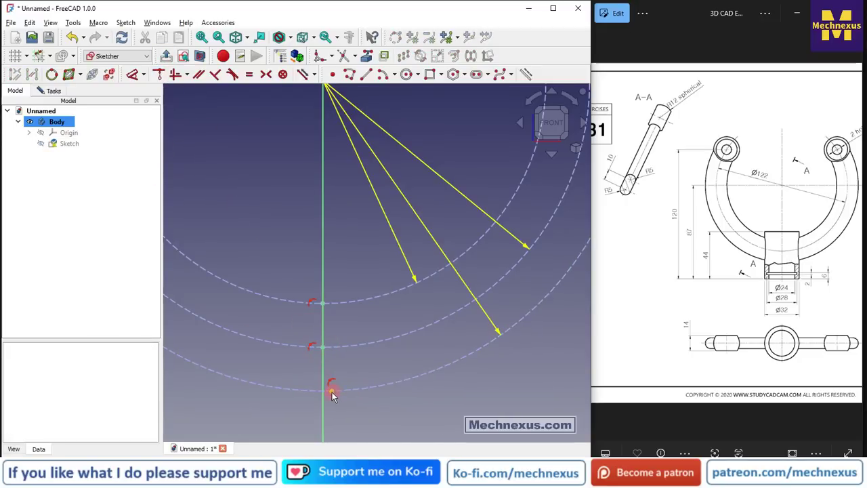
pyautogui.click(331, 392)
pyautogui.click(166, 80)
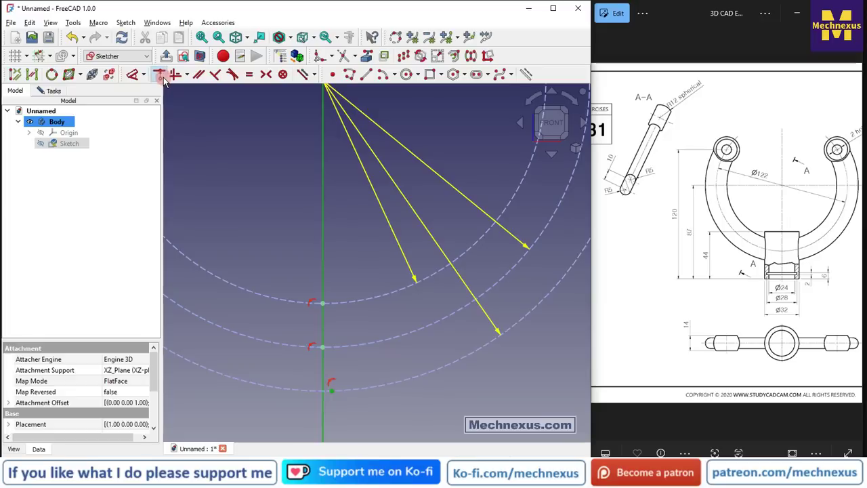
# Draw a three-point arc from the lower point on the 102 mm circle to the slanted line's point on that circle, bulging right.
pyautogui.scroll(-3, 351, 378)
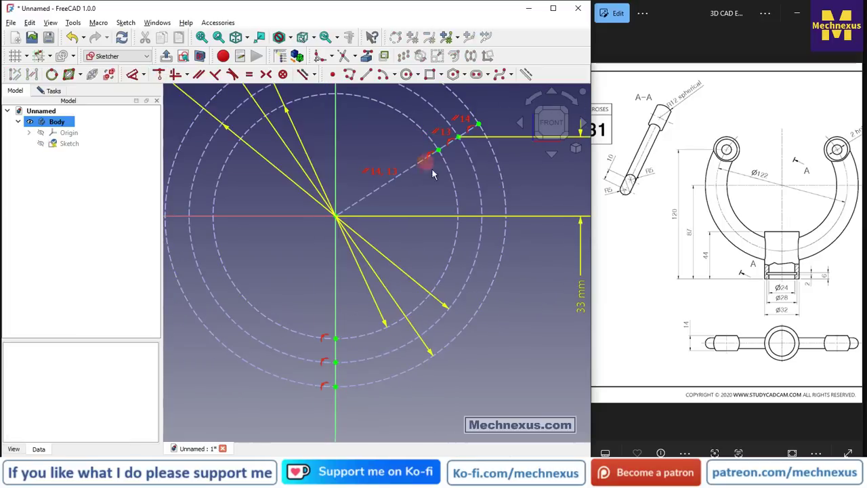
pyautogui.scroll(-2, 250, 320)
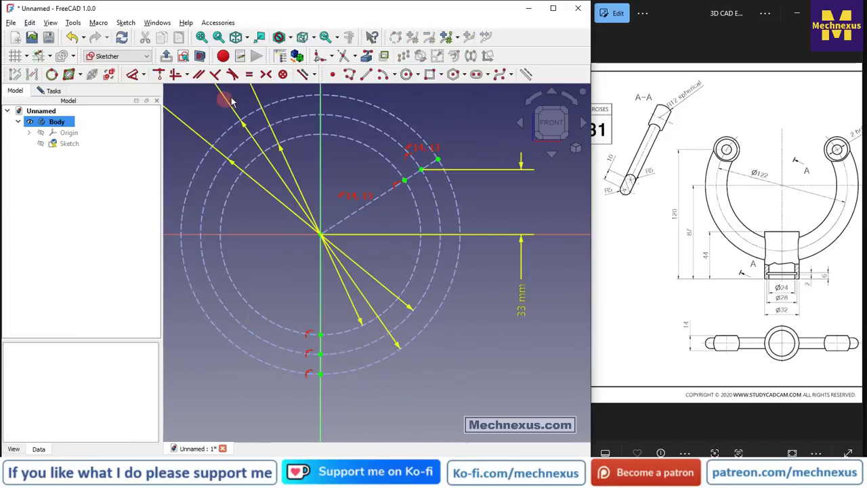
pyautogui.click(395, 74)
pyautogui.click(390, 103)
pyautogui.scroll(1, 314, 319)
pyautogui.click(315, 338)
pyautogui.click(419, 150)
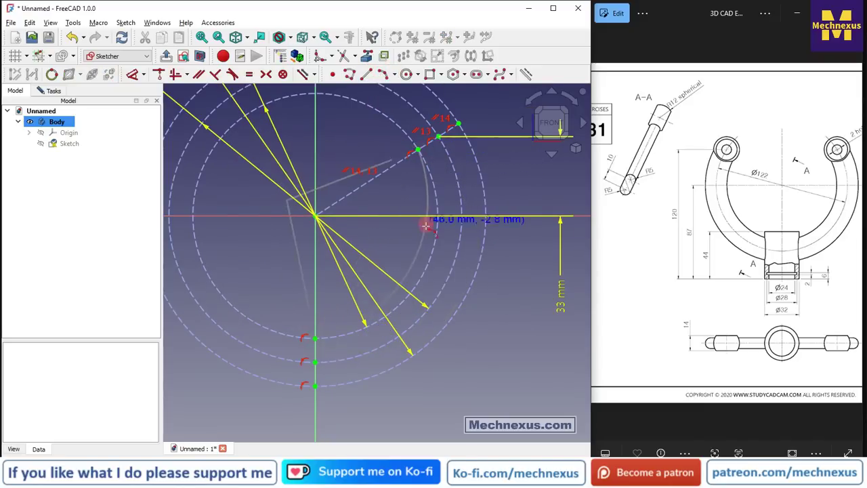
pyautogui.click(423, 255)
# Constrain the new inner arc tangent to the 102 mm construction circle.
pyautogui.click(422, 253)
pyautogui.click(431, 255)
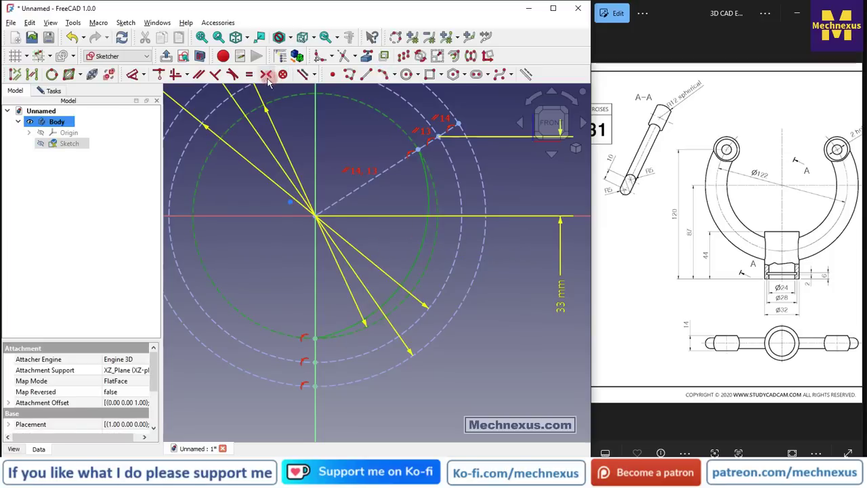
pyautogui.click(234, 76)
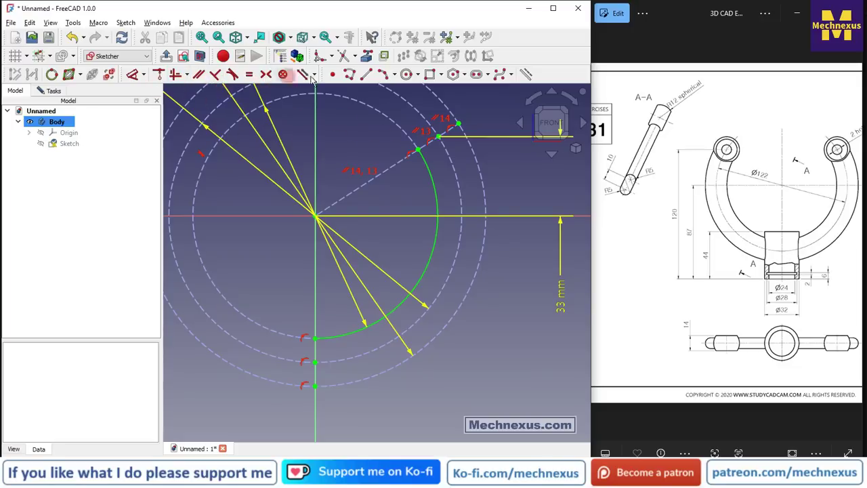
# Draw a three-point arc between the slanted line's outer end and the lower point on the 142 mm circle, and make it tangent to that circle.
pyautogui.click(382, 76)
pyautogui.click(458, 124)
pyautogui.click(315, 385)
pyautogui.click(460, 296)
pyautogui.rightClick(461, 298)
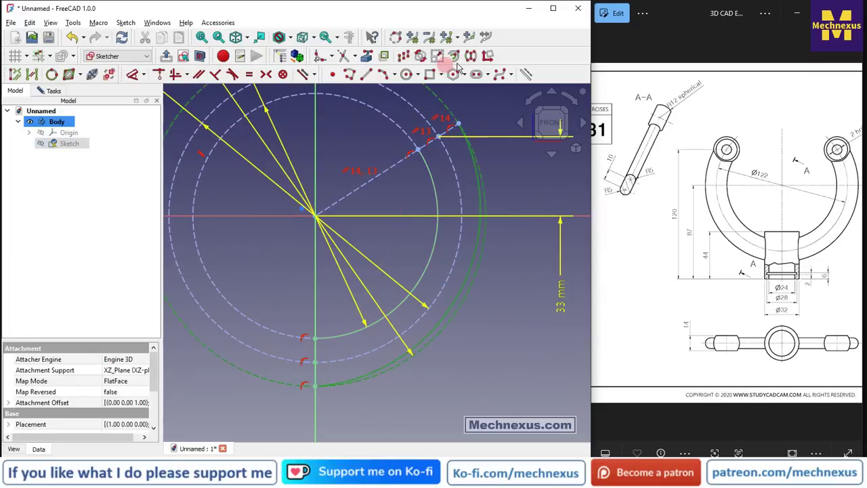
pyautogui.click(234, 76)
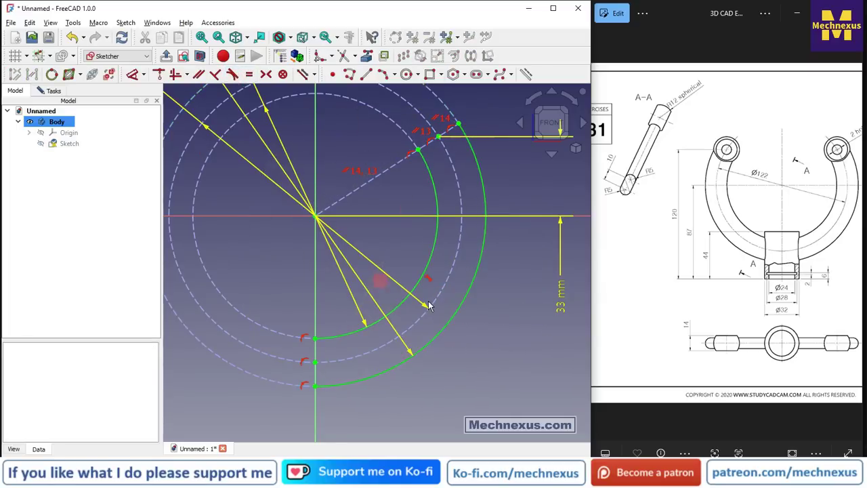
pyautogui.scroll(-2, 427, 295)
pyautogui.scroll(2, 418, 200)
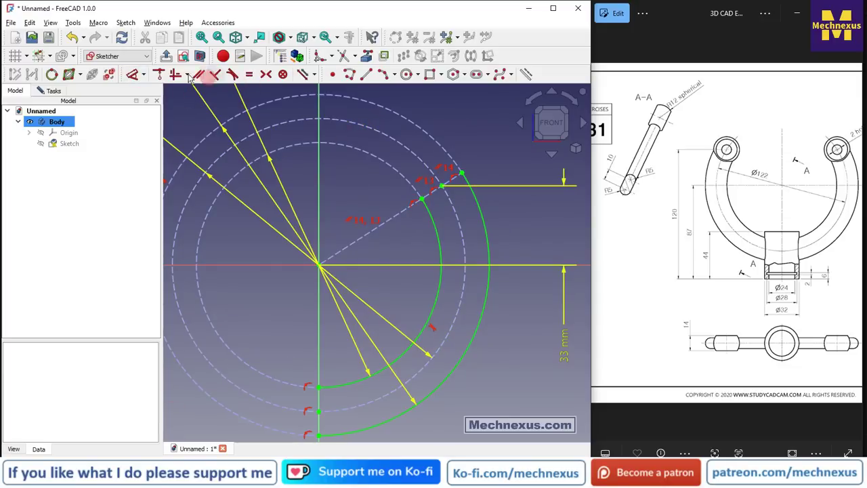
# Draw a straight line joining the upper ends of the inner and outer arcs along the slanted construction line.
pyautogui.scroll(3, 451, 141)
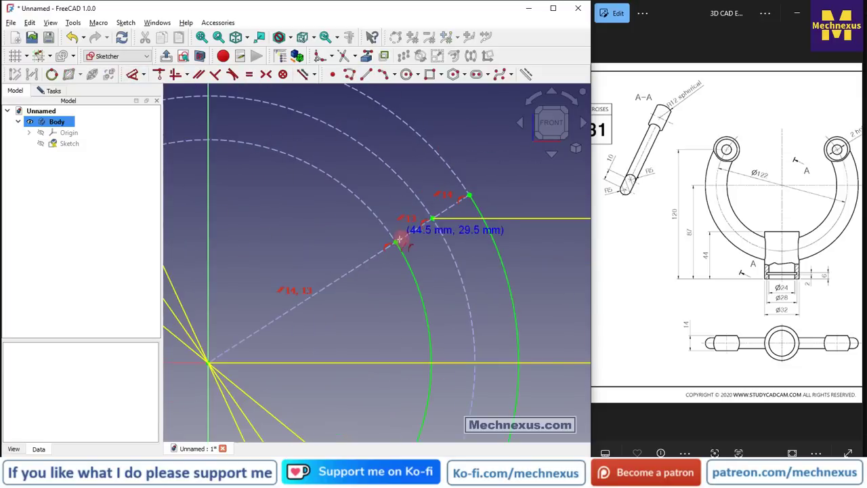
pyautogui.click(399, 240)
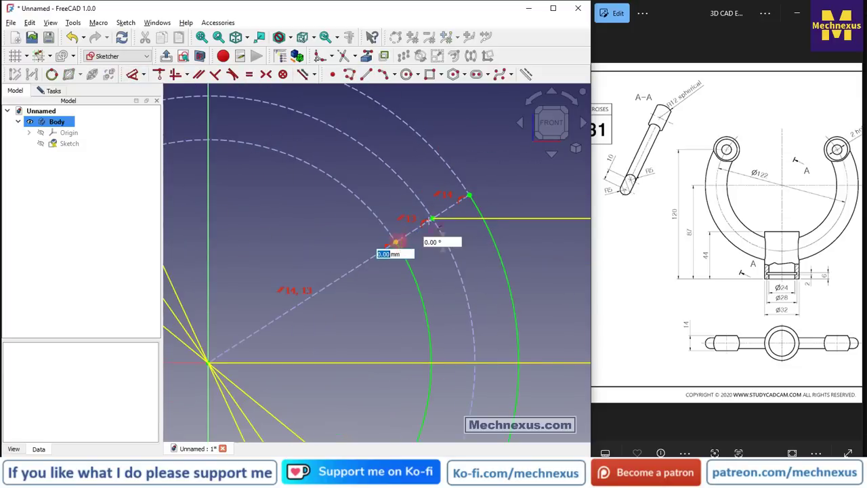
pyautogui.click(469, 195)
# Draw a straight line joining the lower ends of the two arcs on the vertical axis, and leave the sketch.
pyautogui.scroll(-5, 422, 163)
pyautogui.scroll(3, 374, 288)
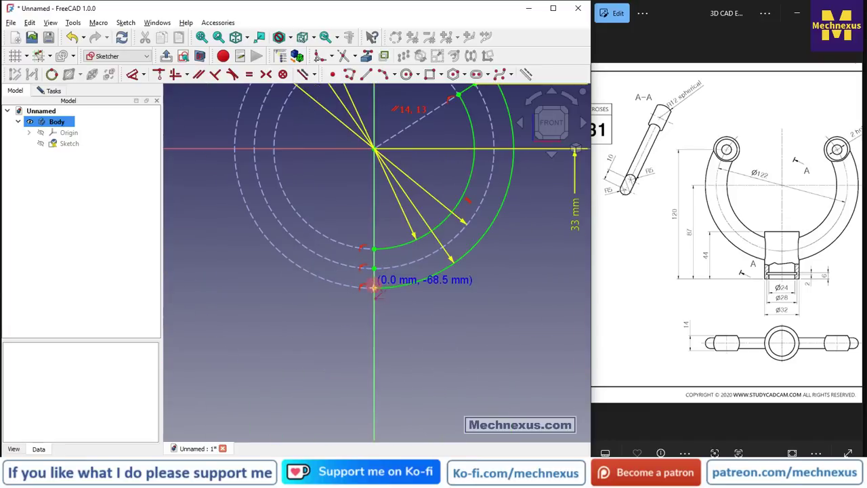
pyautogui.click(374, 288)
pyautogui.click(374, 250)
pyautogui.scroll(-3, 368, 246)
pyautogui.scroll(2, 378, 212)
pyautogui.moveTo(378, 212)
pyautogui.mouseDown(button='middle')
pyautogui.moveTo(333, 271)
pyautogui.moveTo(339, 277)
pyautogui.moveTo(358, 267)
pyautogui.mouseUp(button='middle')
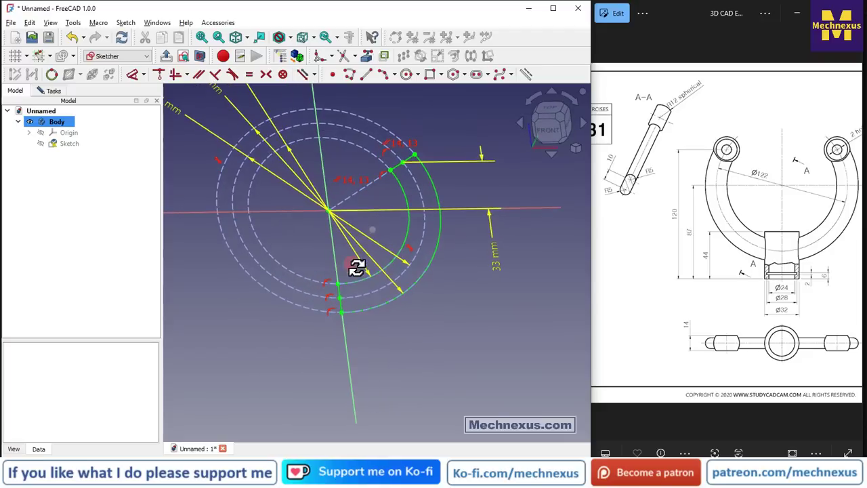
pyautogui.click(167, 58)
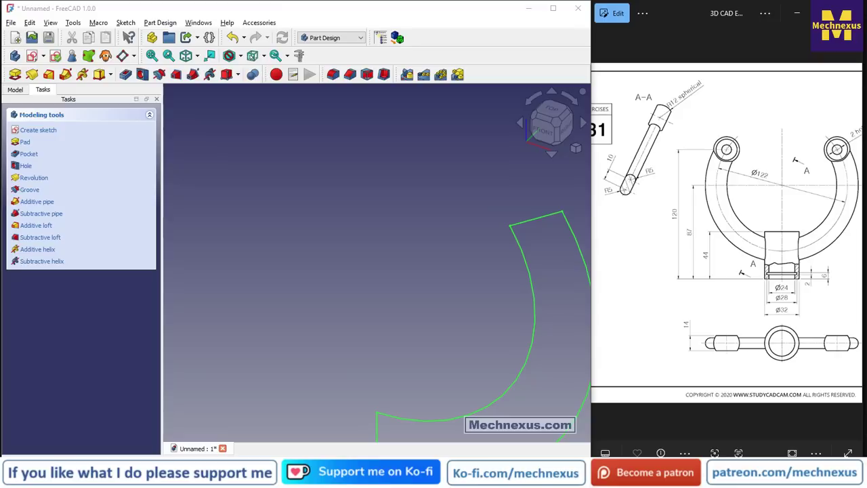
# Pad the curved arm sketch 10 mm, symmetric to its sketch plane.
pyautogui.scroll(-3, 330, 230)
pyautogui.click(340, 234)
pyautogui.click(43, 93)
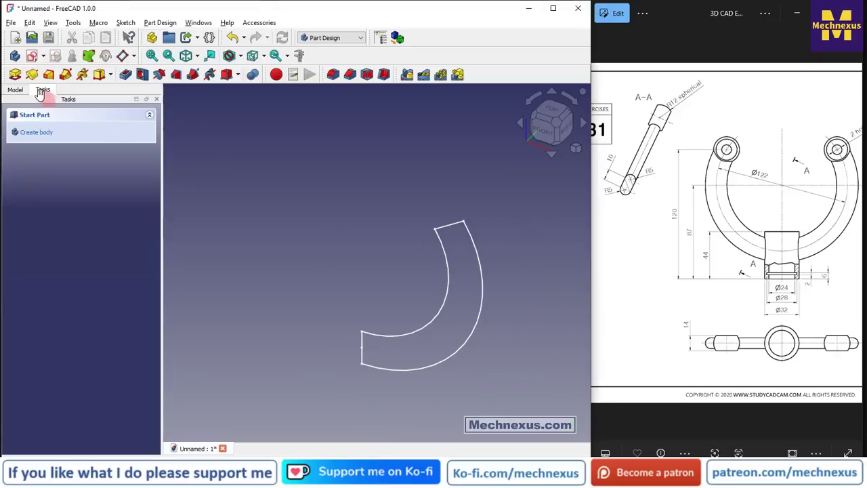
pyautogui.click(15, 89)
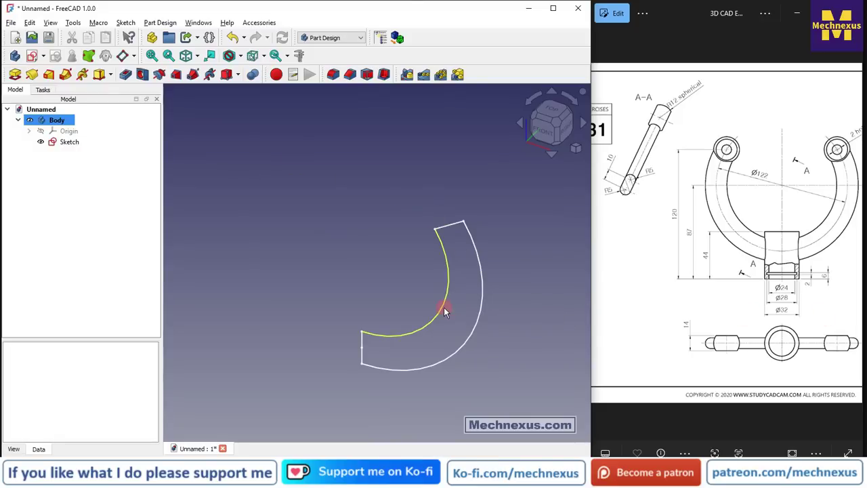
pyautogui.moveTo(445, 311); pyautogui.dragTo(363, 293, button='middle')
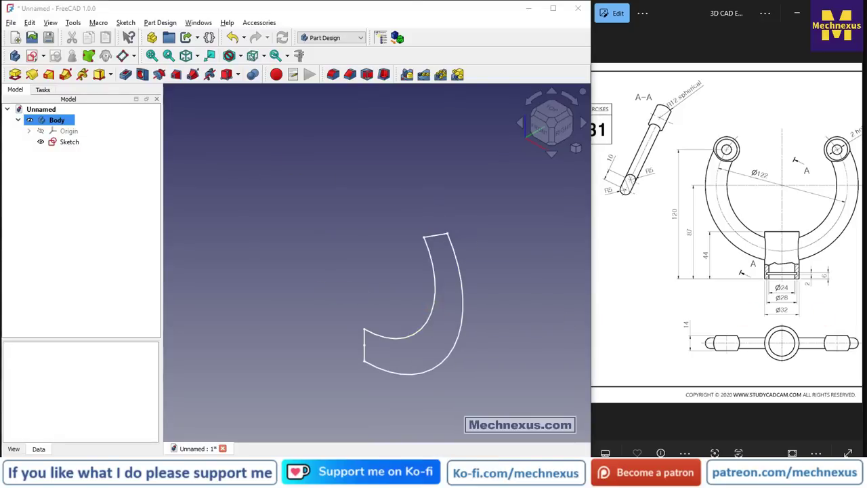
pyautogui.click(51, 142)
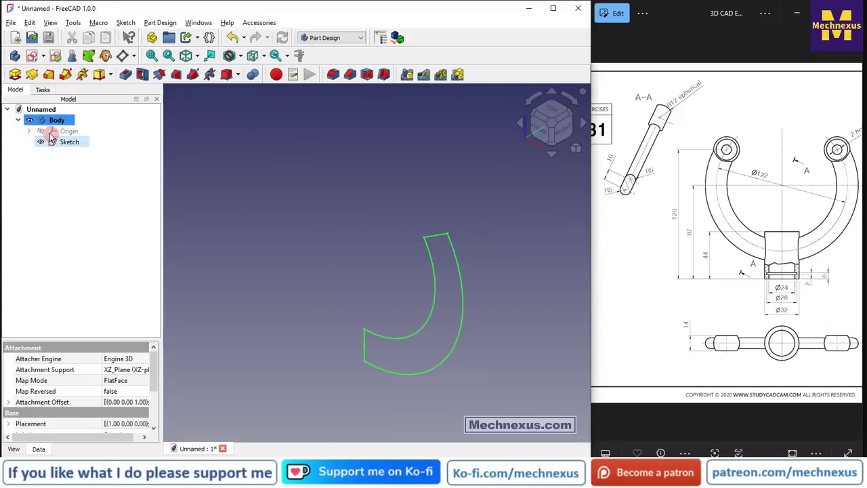
pyautogui.click(15, 74)
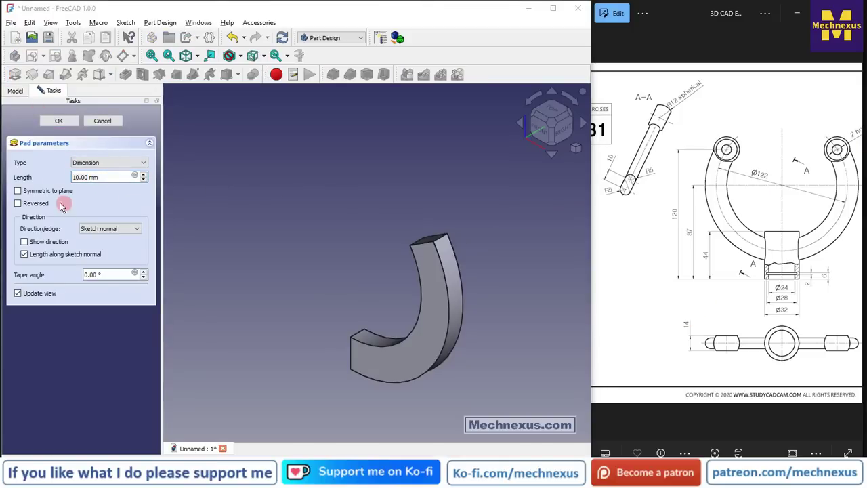
pyautogui.click(34, 194)
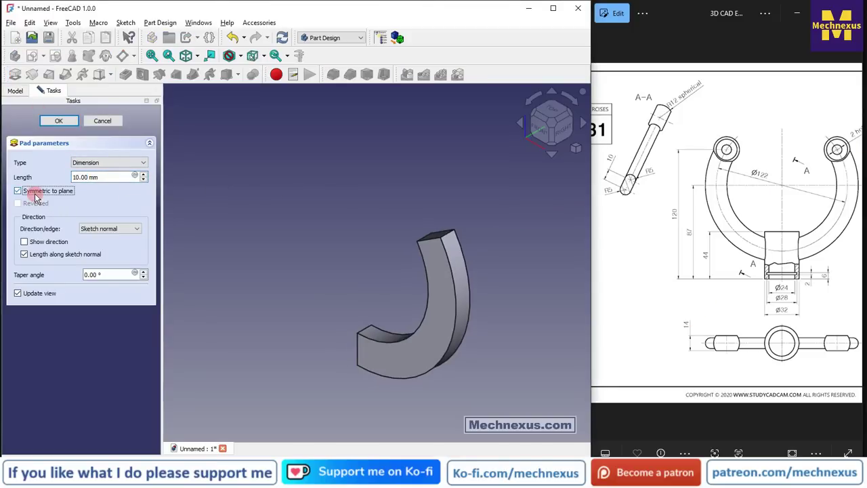
pyautogui.click(53, 125)
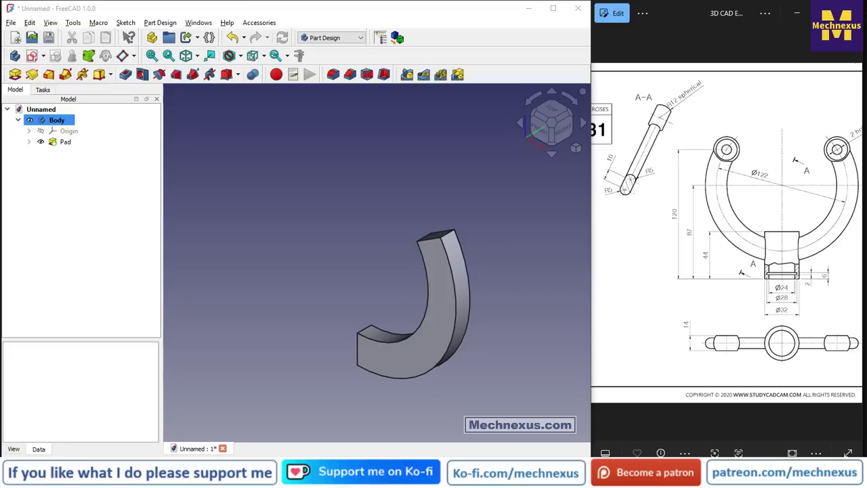
# Show the body's origin planes and axes around the curved arm.
pyautogui.click(347, 262)
pyautogui.scroll(-3, 204, 257)
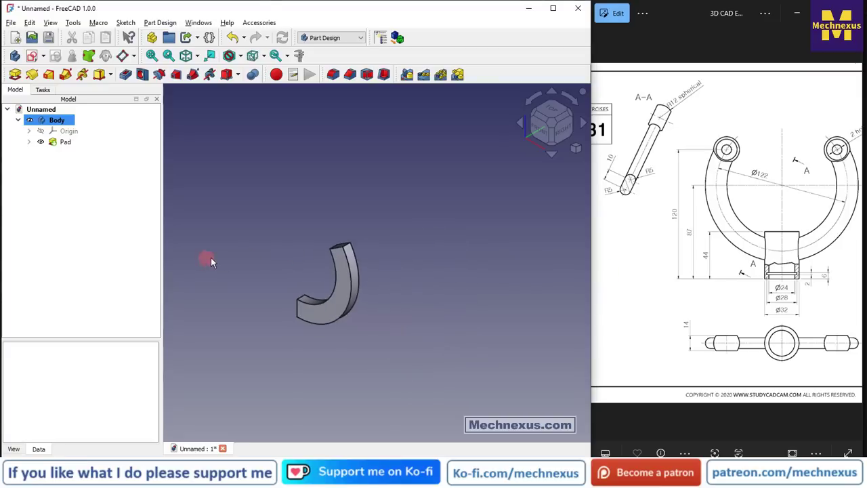
pyautogui.scroll(2, 324, 274)
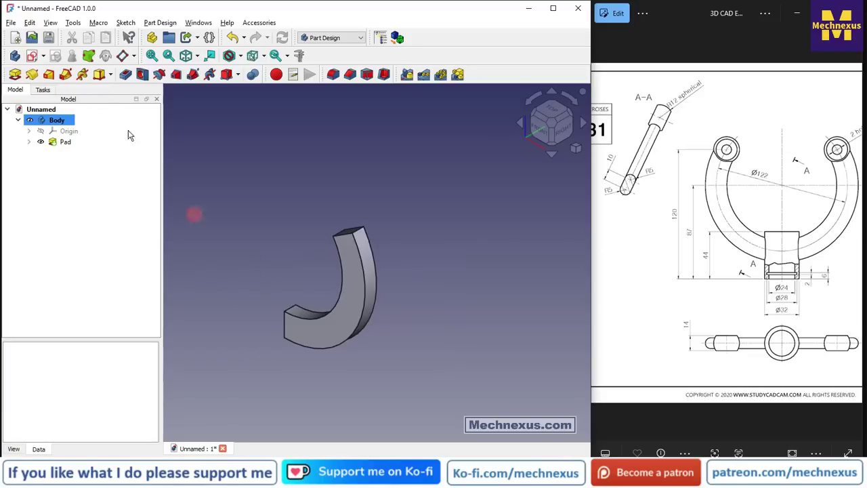
pyautogui.click(41, 130)
pyautogui.press('v')
pyautogui.press('f')
pyautogui.click(513, 287)
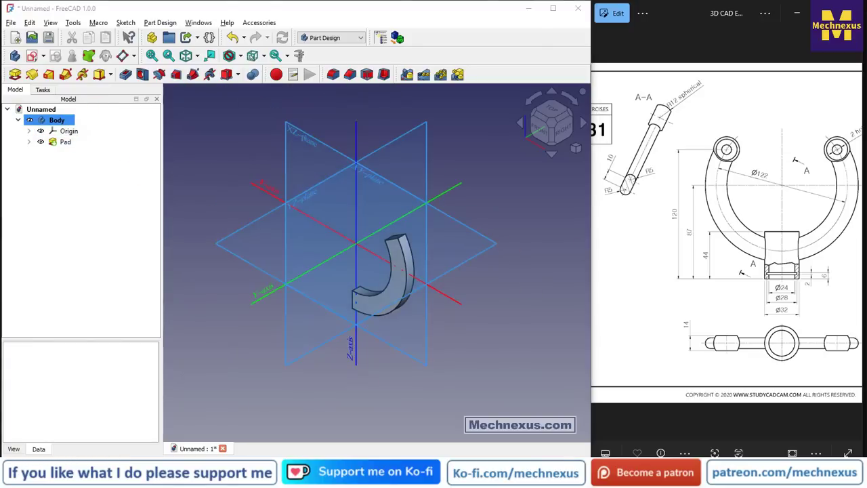
# Create a datum plane on the XY plane, offset -43 mm in the z-direction.
pyautogui.click(472, 256)
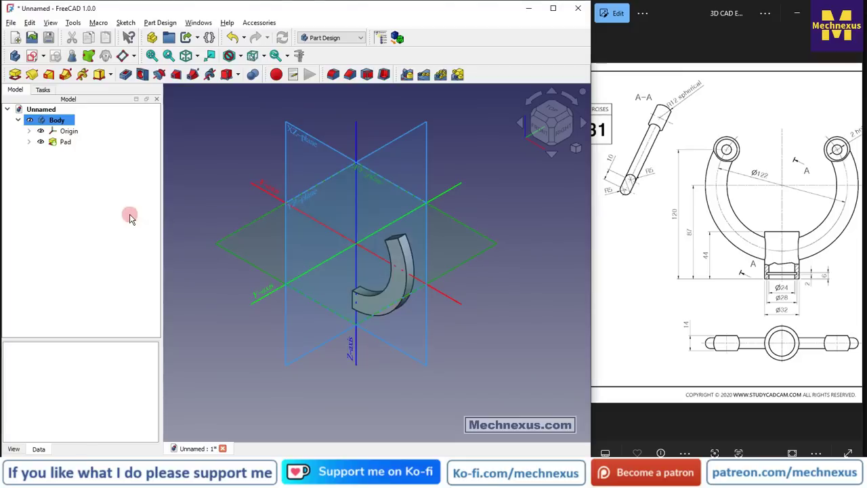
pyautogui.click(123, 59)
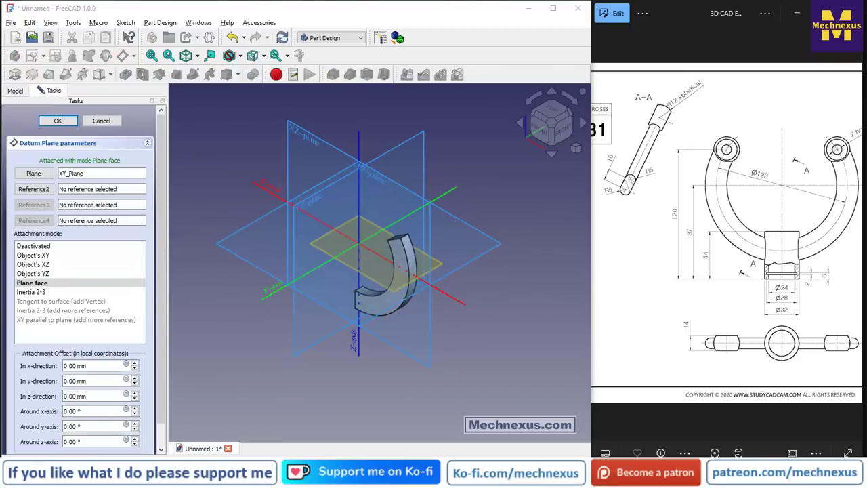
pyautogui.scroll(-1, 101, 294)
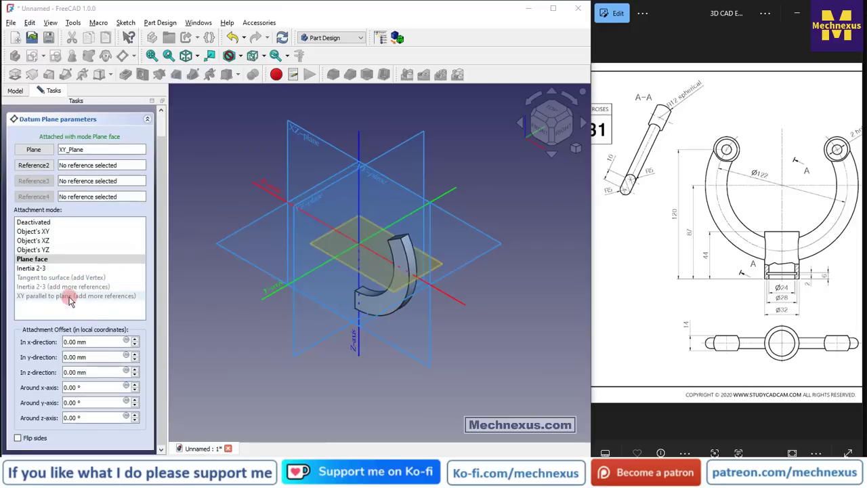
pyautogui.tripleClick(95, 371)
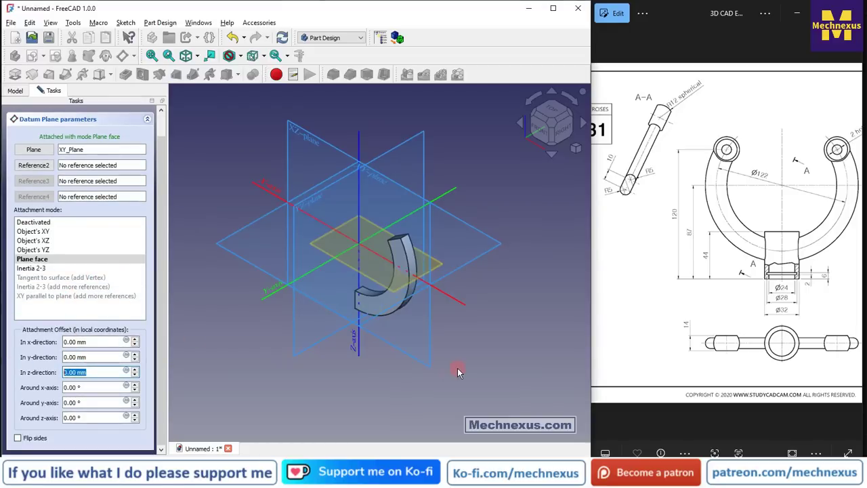
pyautogui.write('-43')
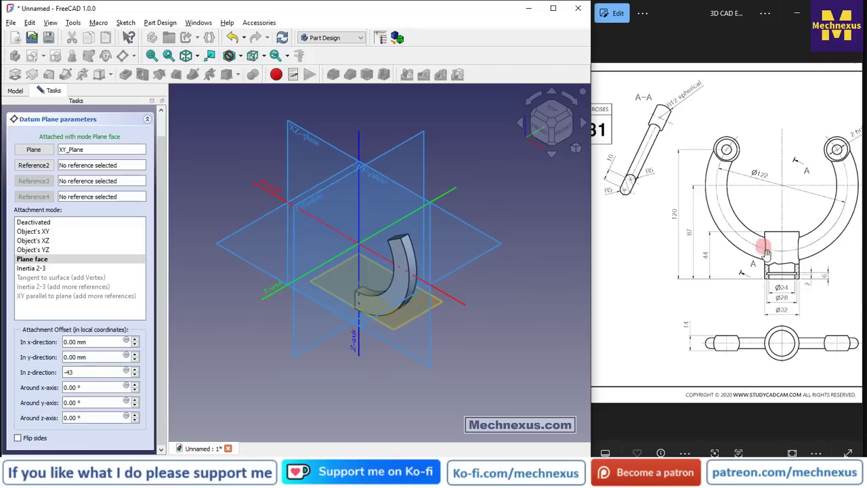
pyautogui.click(16, 94)
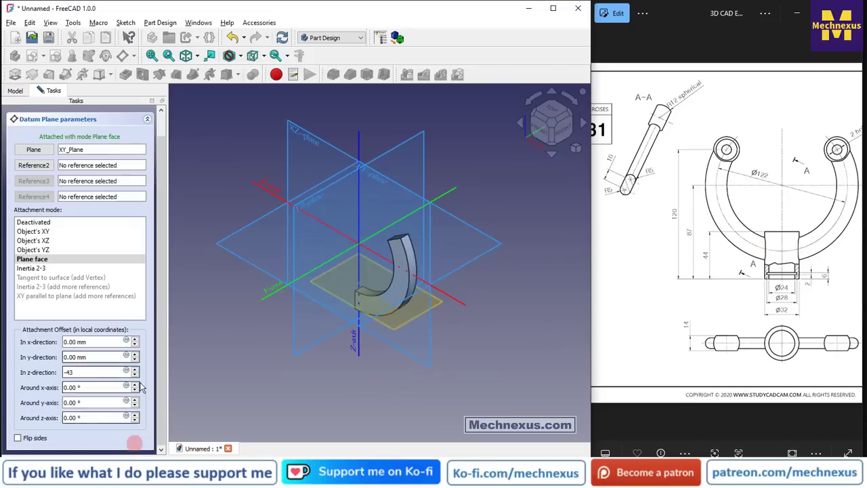
pyautogui.scroll(1, 96, 212)
pyautogui.click(59, 122)
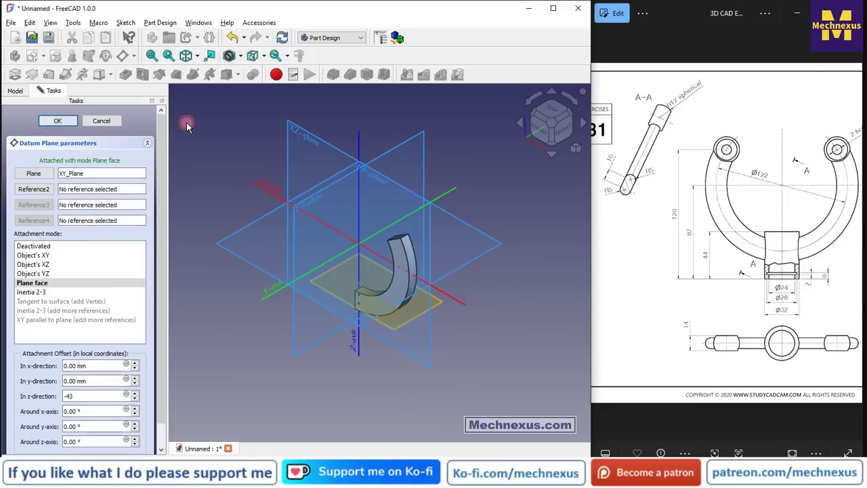
# Hide the body's origin planes and axes and select the new datum plane.
pyautogui.click(64, 131)
pyautogui.click(221, 151)
pyautogui.click(61, 152)
pyautogui.rightClick(61, 152)
pyautogui.click(98, 330)
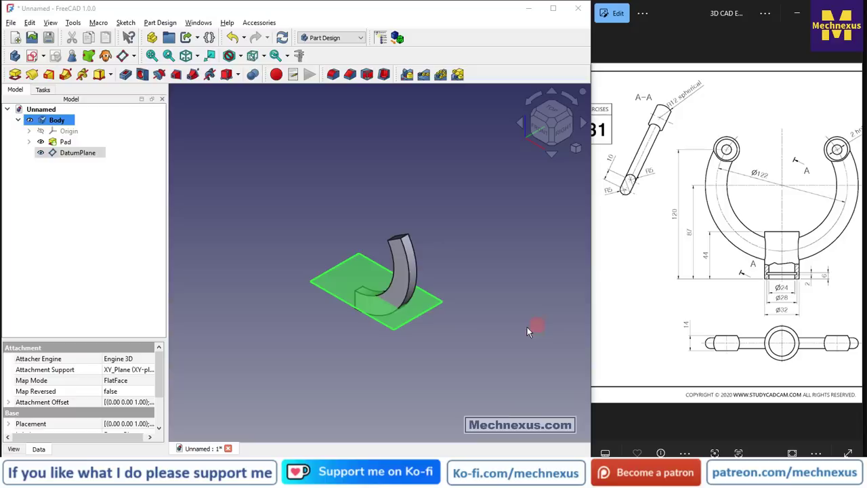
# Start a sketch on the datum plane and draw a circle about 41 mm in diameter centred on the origin.
pyautogui.scroll(2, 366, 277)
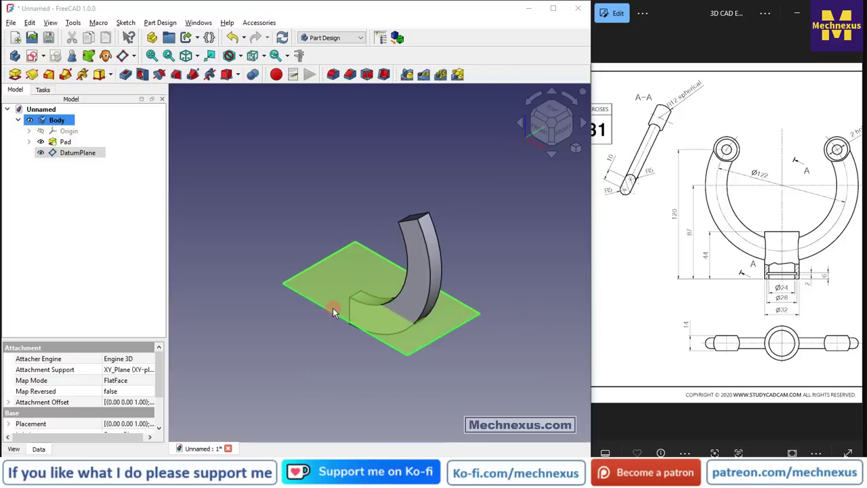
pyautogui.click(305, 325)
pyautogui.click(310, 300)
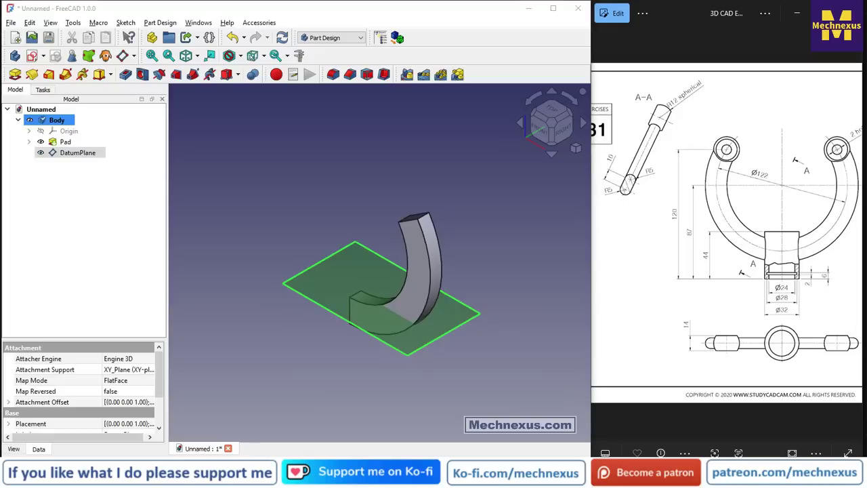
pyautogui.click(31, 56)
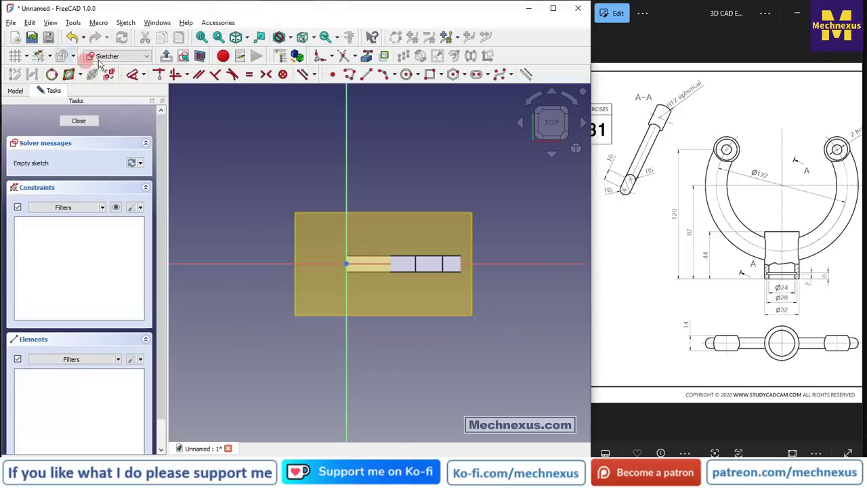
pyautogui.click(406, 74)
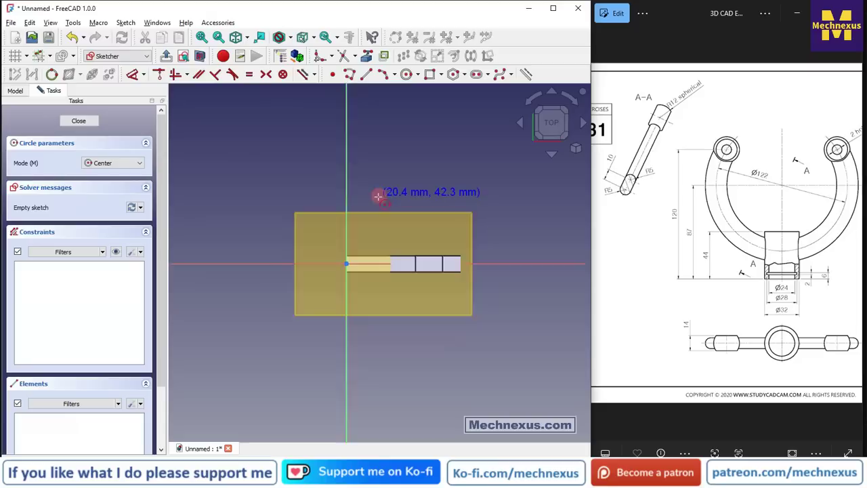
pyautogui.scroll(1, 379, 190)
pyautogui.click(338, 278)
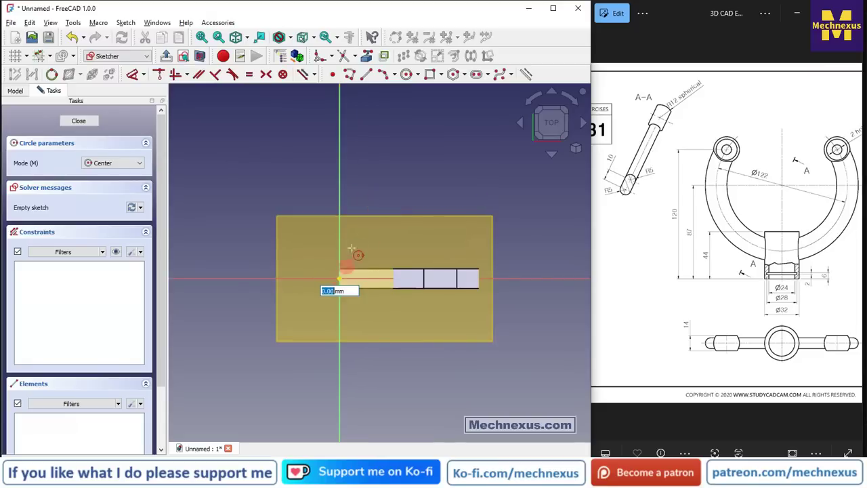
pyautogui.click(347, 239)
# Set the circle's diameter to 32 mm and close the sketch.
pyautogui.click(134, 75)
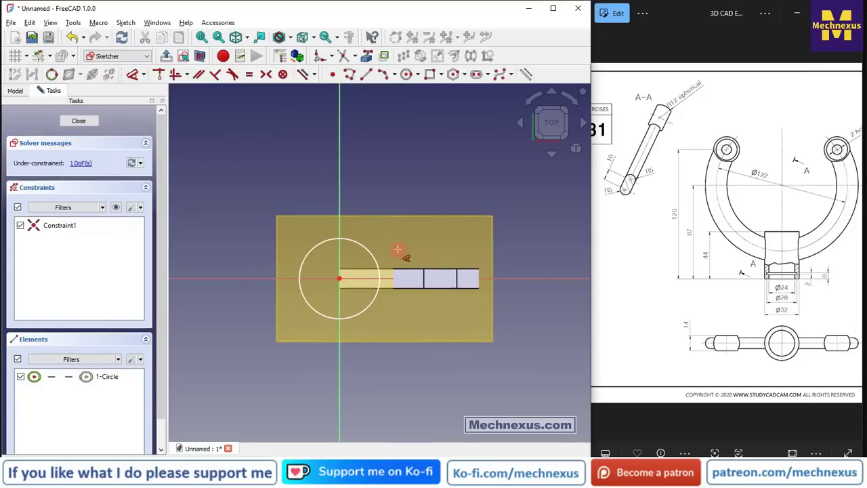
pyautogui.click(367, 250)
pyautogui.click(447, 292)
pyautogui.write('32')
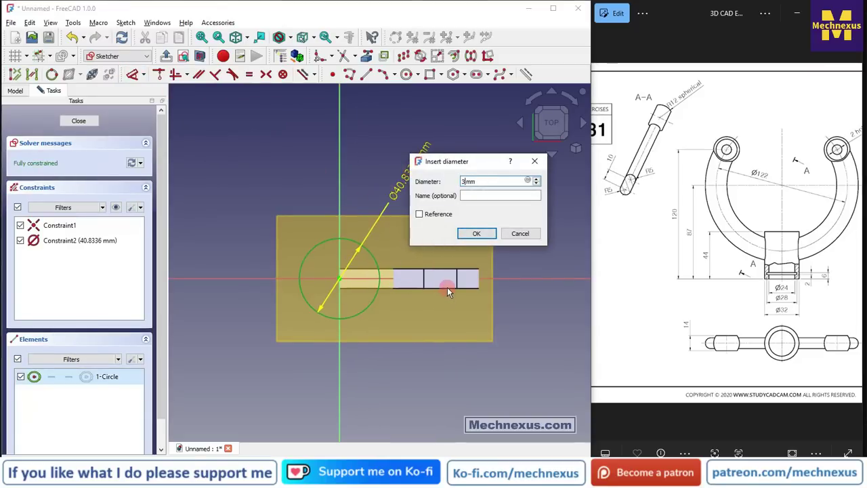
pyautogui.press('Return')
pyautogui.click(79, 121)
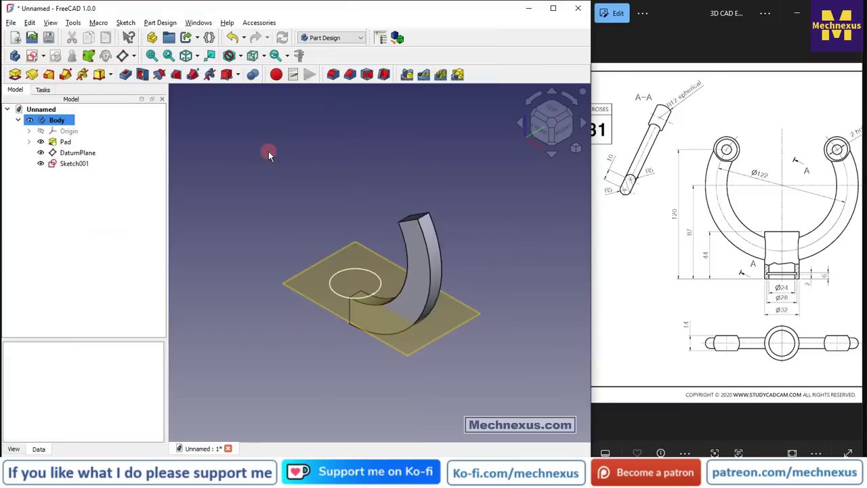
# Hide the datum plane beneath the circle sketch.
pyautogui.click(77, 153)
pyautogui.press('space')
pyautogui.click(191, 172)
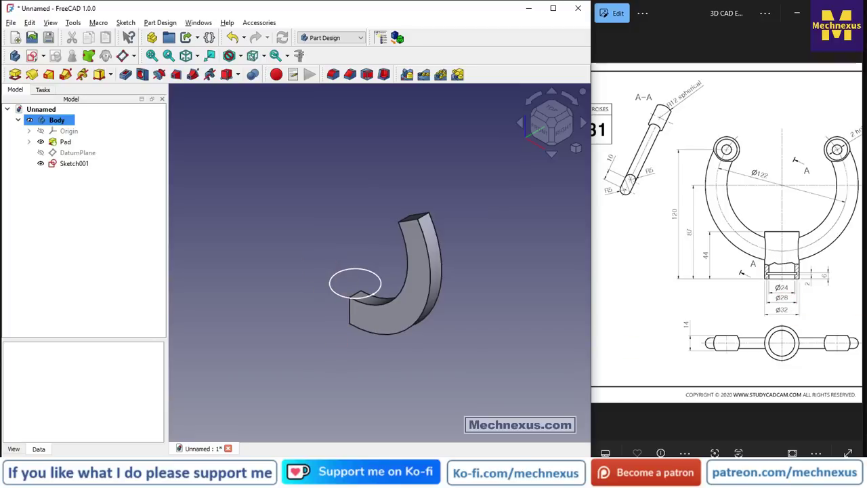
# Pad the 32 mm circle sketch by 44 mm in the reversed direction to form the cylindrical boss.
pyautogui.click(68, 163)
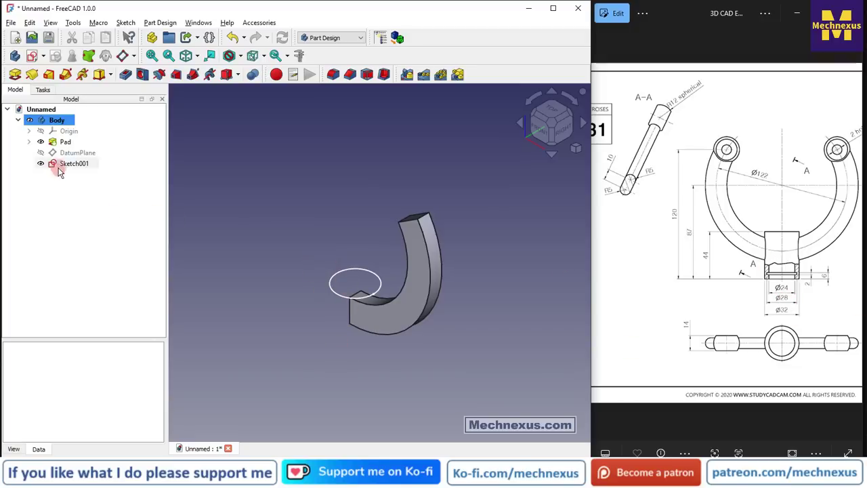
pyautogui.click(15, 74)
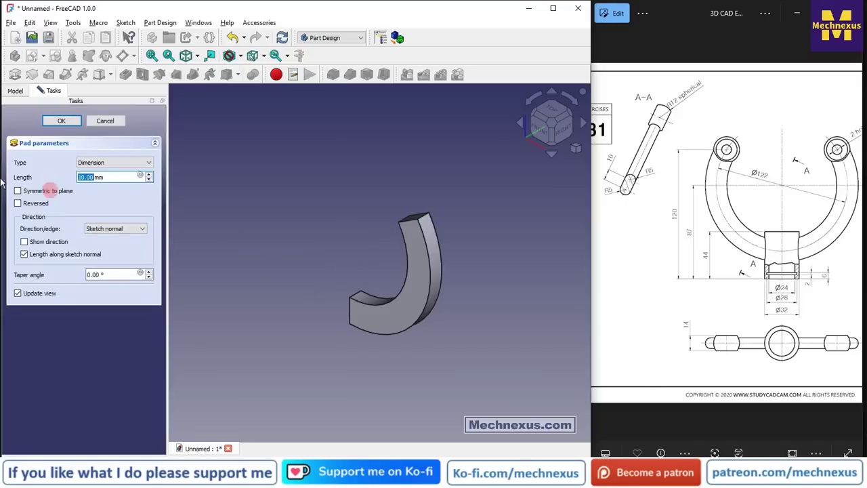
pyautogui.click(17, 204)
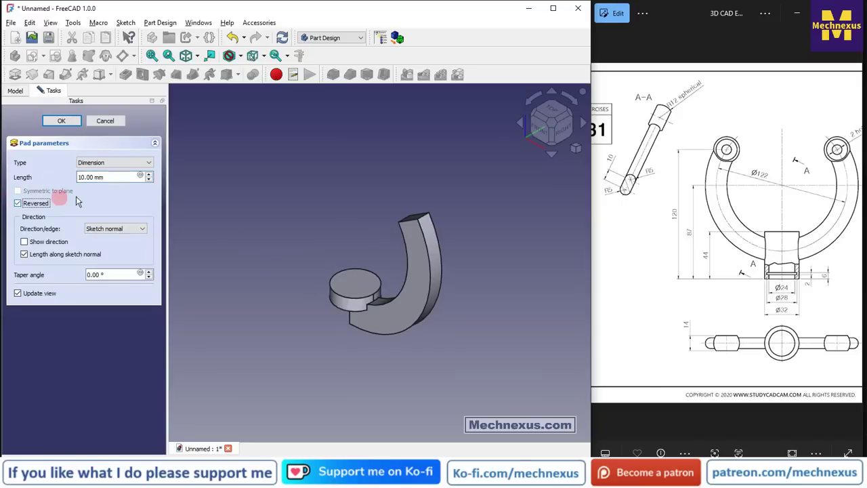
pyautogui.doubleClick(102, 177)
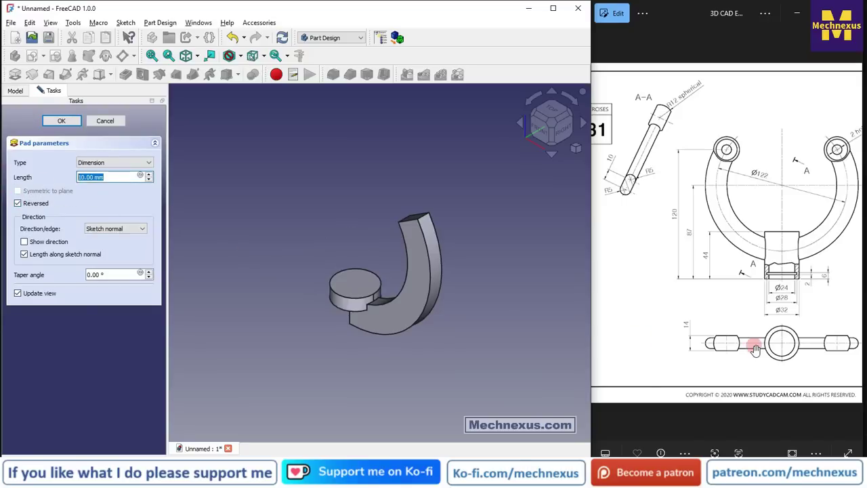
pyautogui.write('44')
pyautogui.click(62, 120)
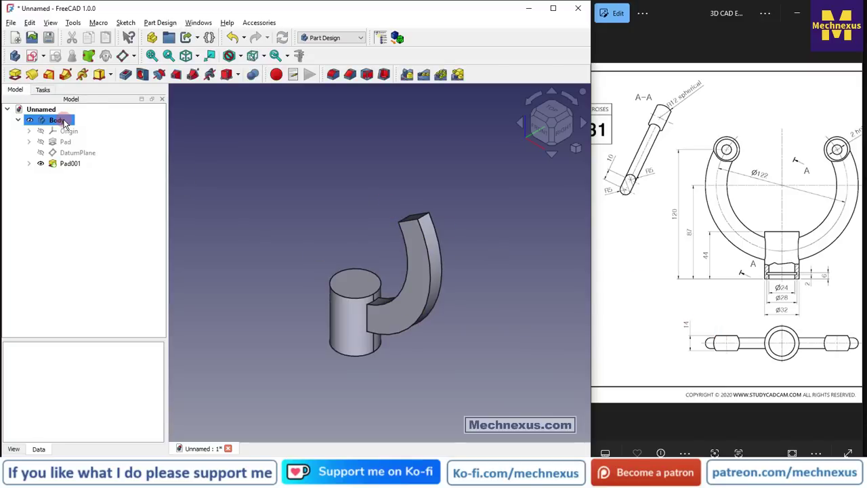
# Mirror the curved arm pad about its vertical sketch axis to create the second arm.
pyautogui.scroll(-2, 307, 191)
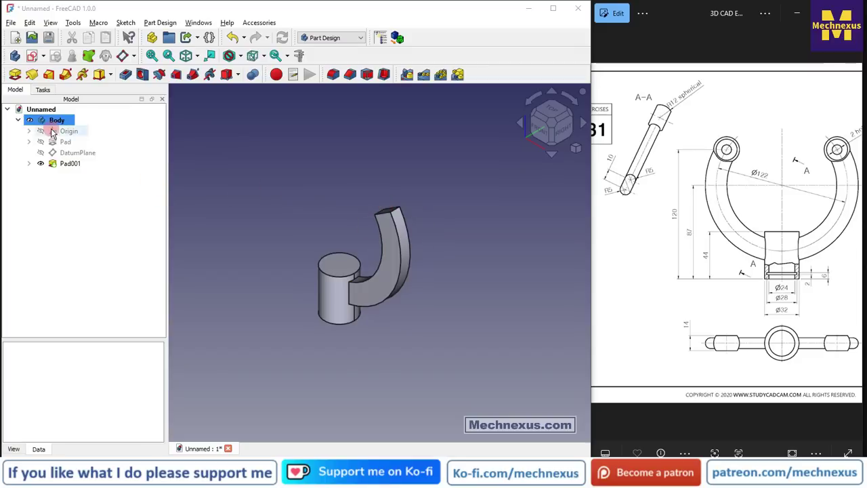
pyautogui.click(61, 142)
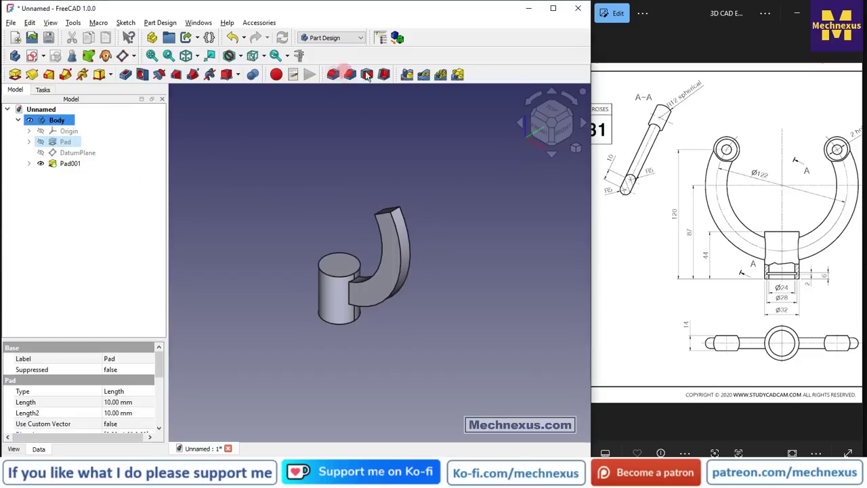
pyautogui.click(409, 76)
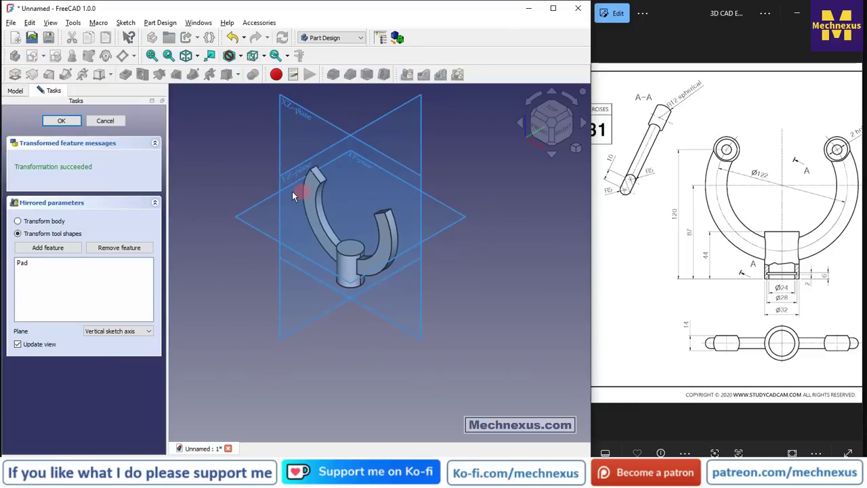
pyautogui.click(60, 121)
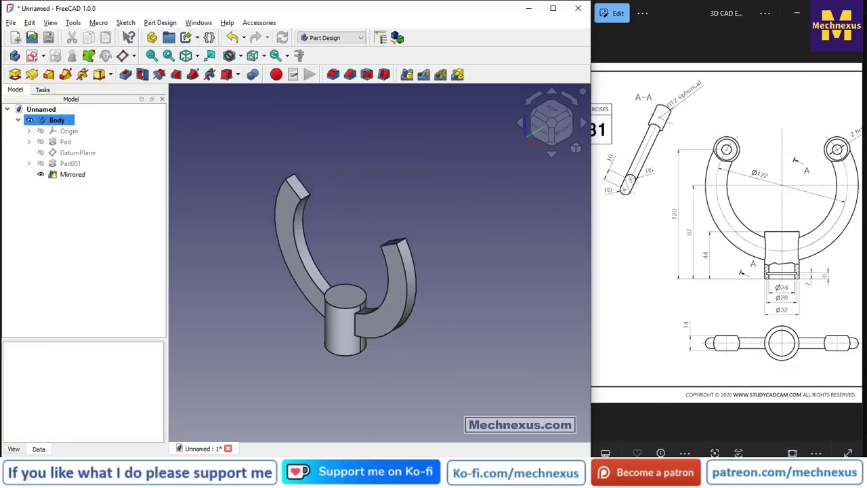
# Start a fillet with a 4.99 mm radius and select the four long curved edges of the original arm.
pyautogui.click(690, 294)
pyautogui.doubleClick(643, 220)
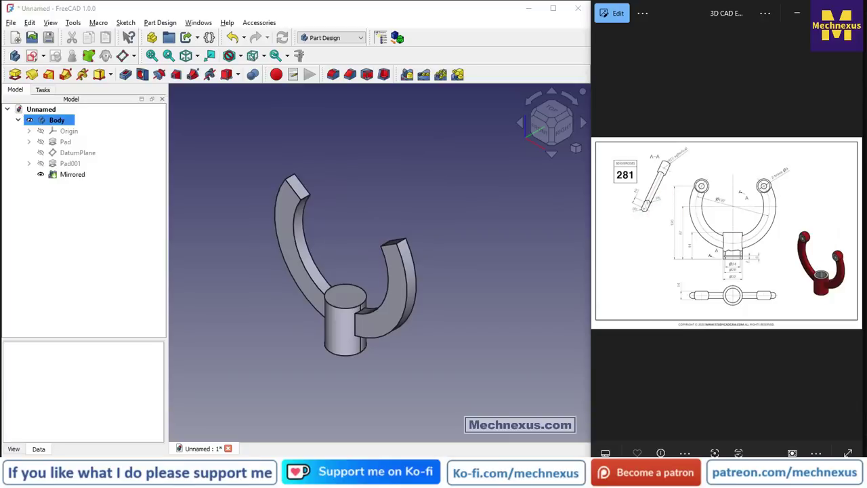
pyautogui.click(333, 74)
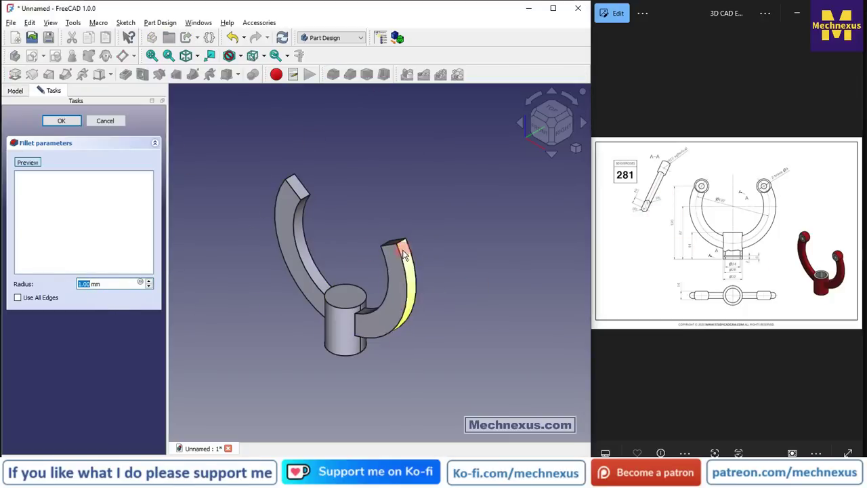
pyautogui.scroll(3, 405, 255)
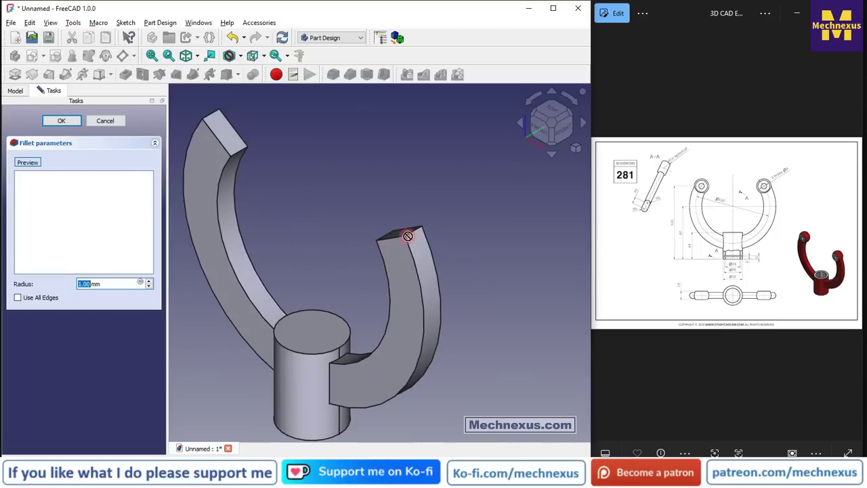
pyautogui.moveTo(117, 283); pyautogui.dragTo(41, 280)
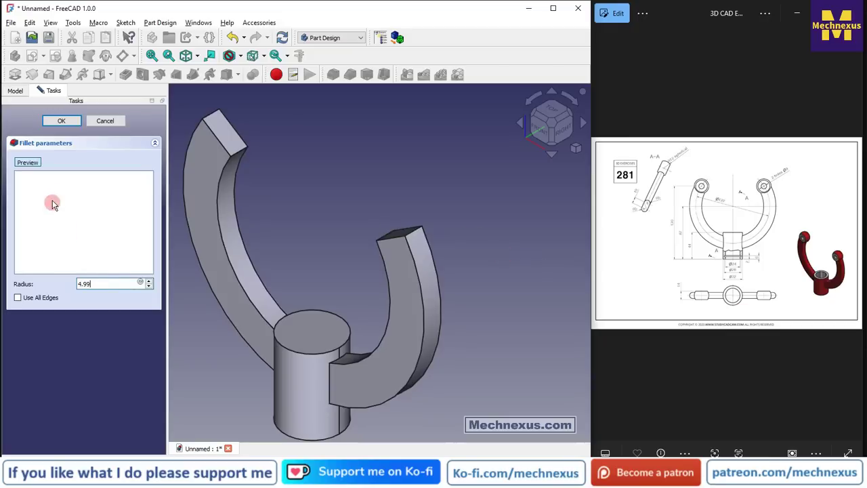
pyautogui.click(419, 273)
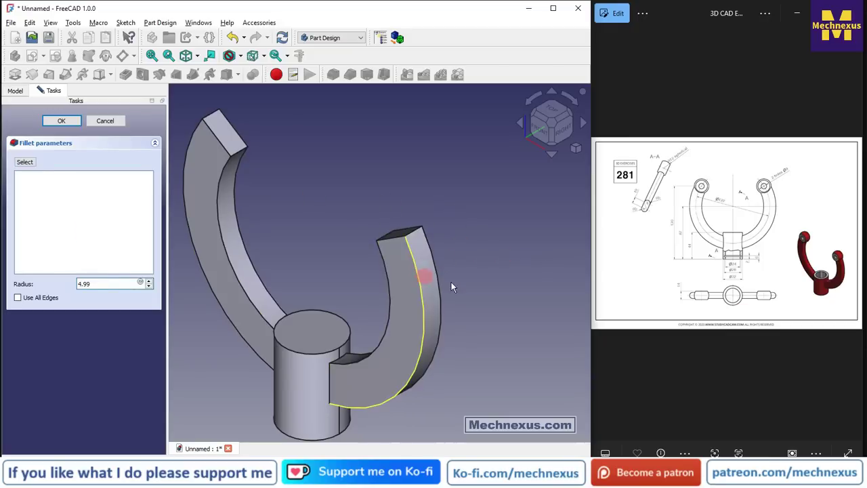
pyautogui.click(509, 287)
pyautogui.click(26, 163)
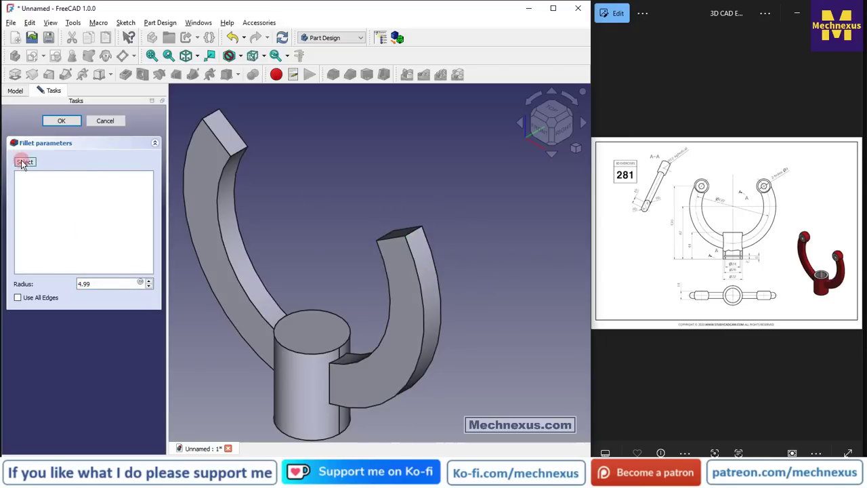
pyautogui.click(427, 257)
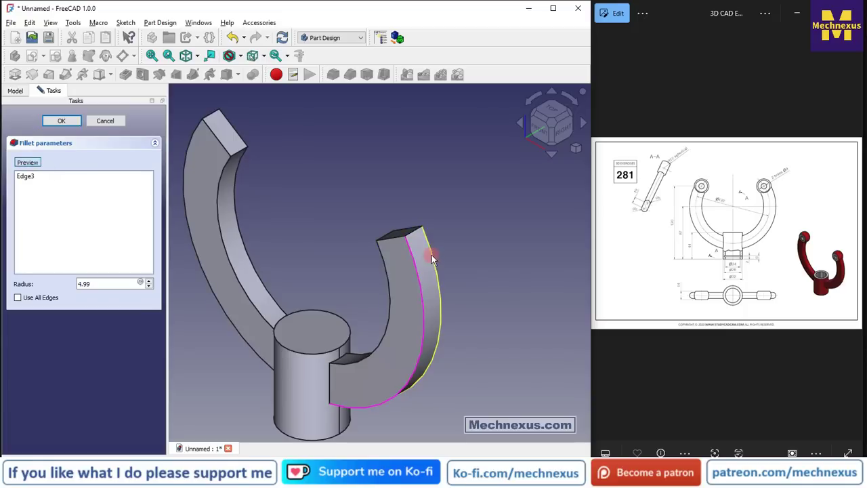
pyautogui.click(428, 258)
pyautogui.moveTo(476, 314); pyautogui.dragTo(386, 291, button='middle')
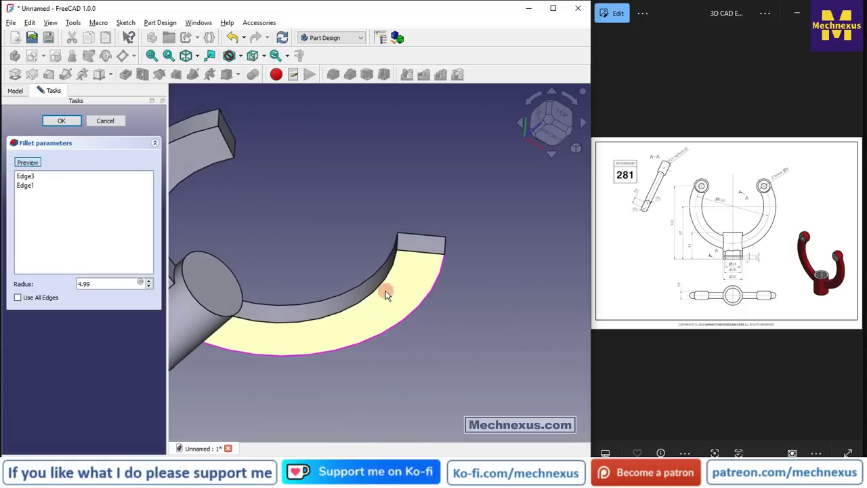
pyautogui.click(369, 278)
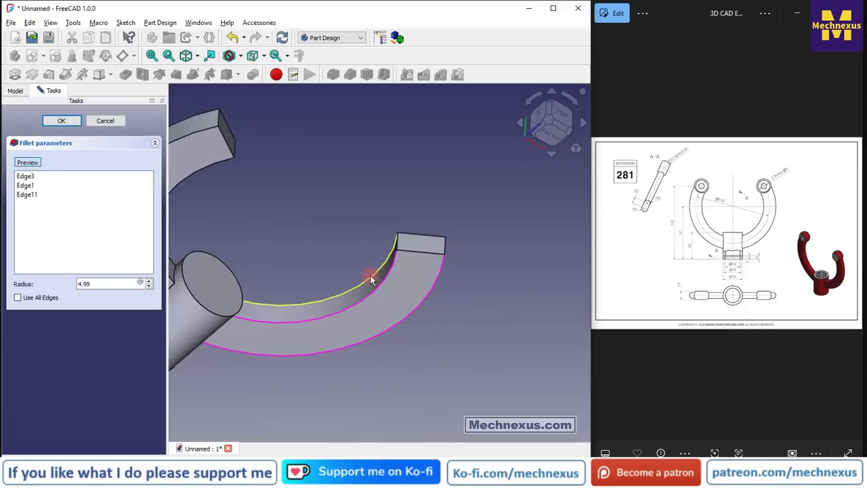
pyautogui.click(369, 285)
pyautogui.moveTo(369, 285); pyautogui.dragTo(269, 248, button='middle')
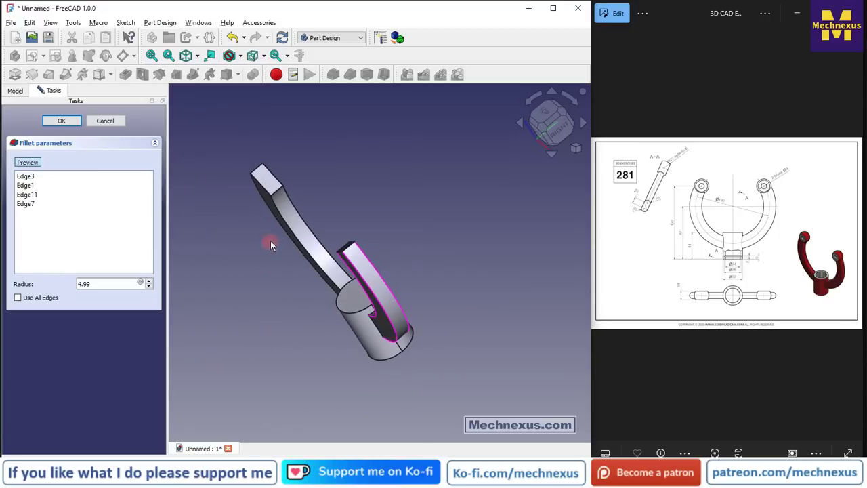
# Add the four long curved edges of the mirrored arm to the fillet and apply it.
pyautogui.click(298, 217)
pyautogui.click(277, 228)
pyautogui.moveTo(277, 228); pyautogui.dragTo(415, 301, button='middle')
pyautogui.scroll(-2, 415, 302)
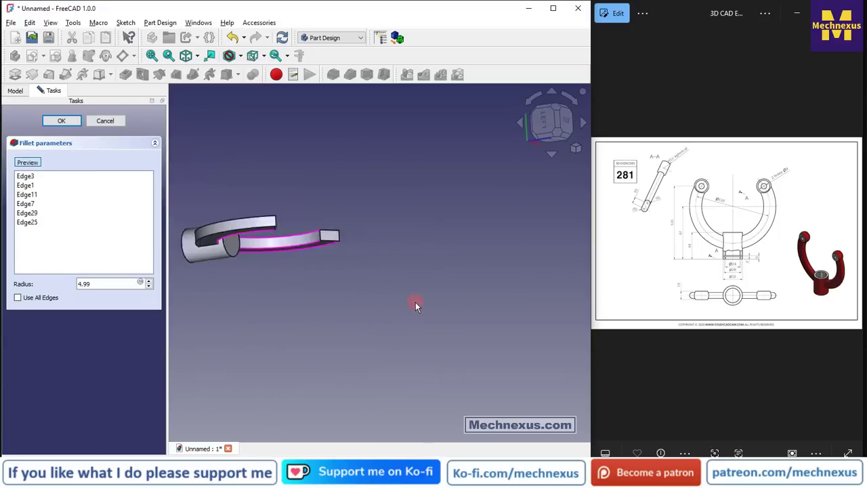
pyautogui.scroll(5, 218, 183)
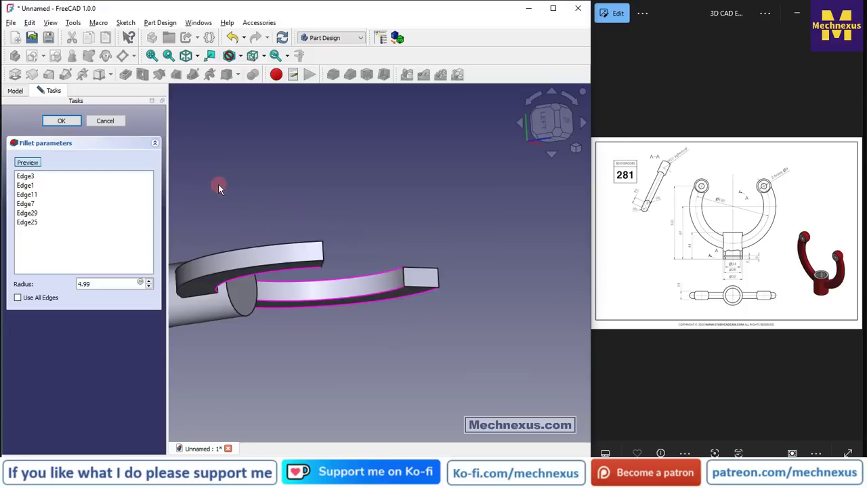
pyautogui.click(238, 256)
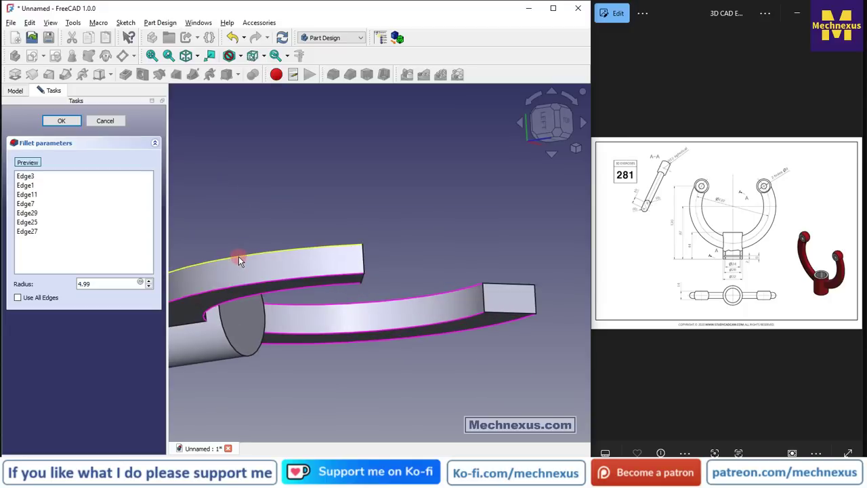
pyautogui.click(375, 269)
pyautogui.scroll(-5, 369, 271)
pyautogui.moveTo(358, 271); pyautogui.dragTo(299, 239, button='middle')
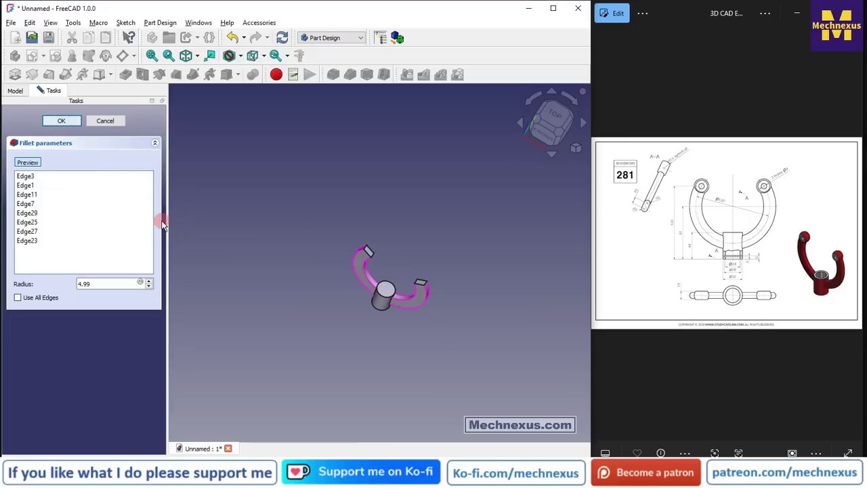
# Inspect the rounded arm end up close and show the body's origin planes and axes in isometric view.
pyautogui.scroll(8, 437, 292)
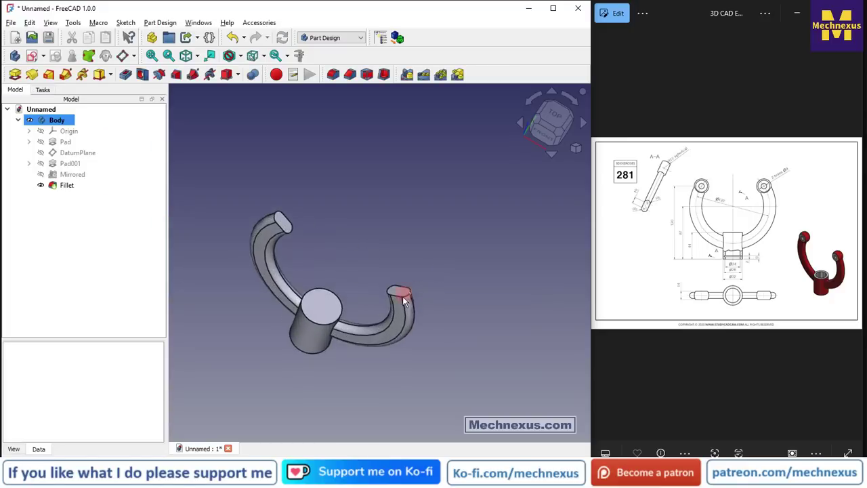
pyautogui.moveTo(437, 292); pyautogui.dragTo(407, 309, button='middle')
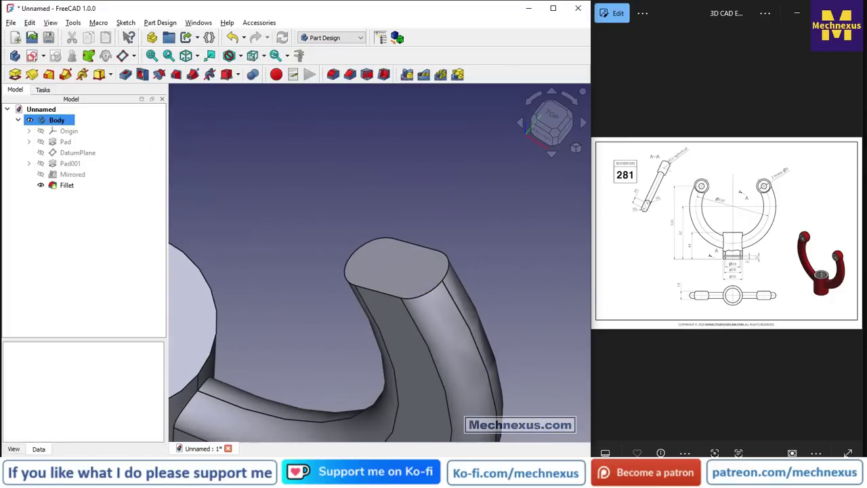
pyautogui.scroll(4, 381, 225)
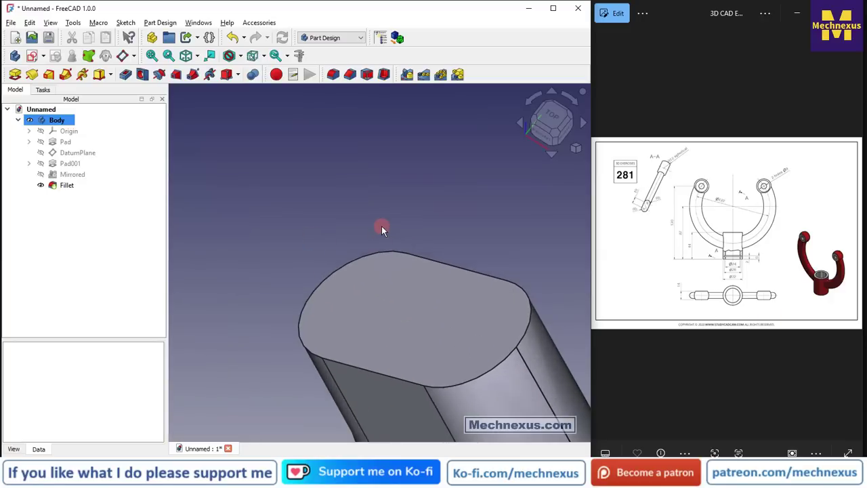
pyautogui.press('0')
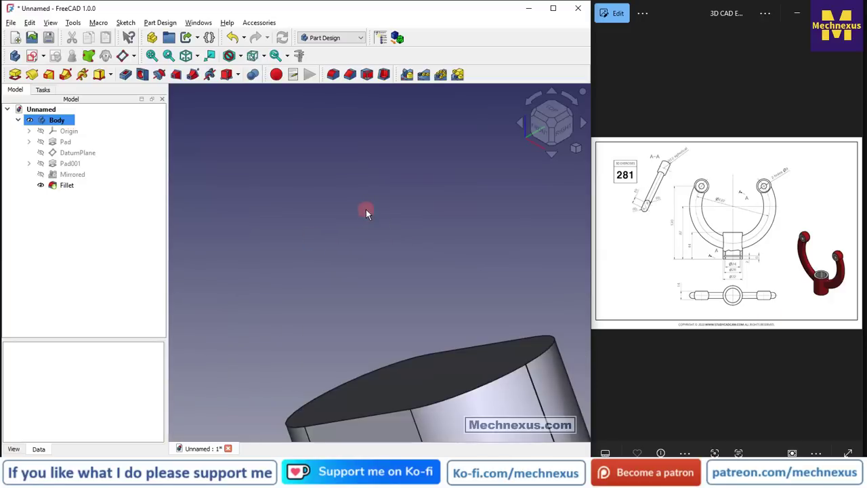
pyautogui.scroll(-8, 341, 197)
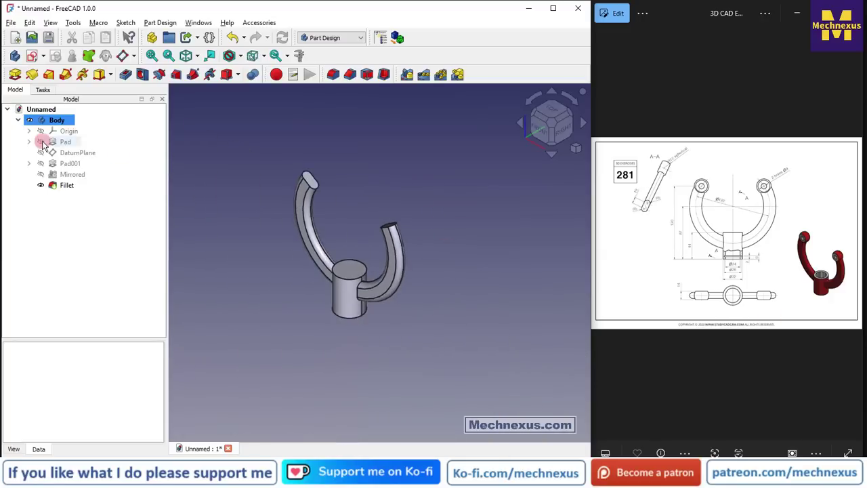
pyautogui.click(69, 133)
pyautogui.press('space')
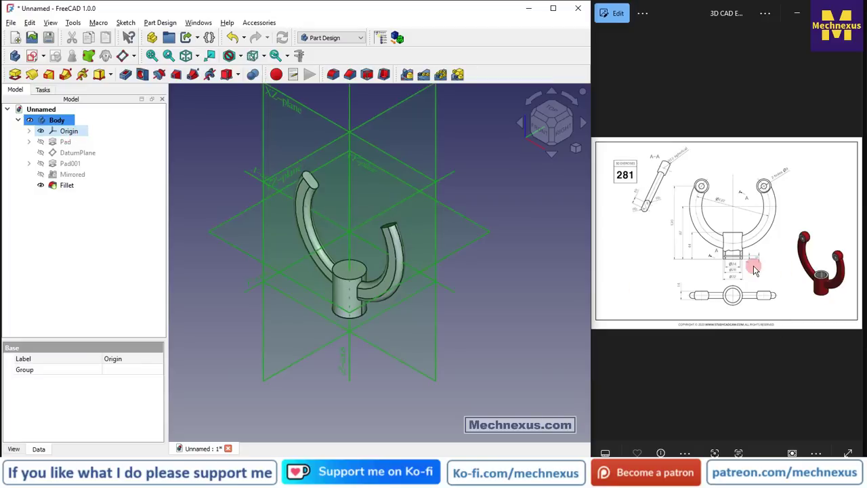
pyautogui.click(493, 188)
pyautogui.press('0')
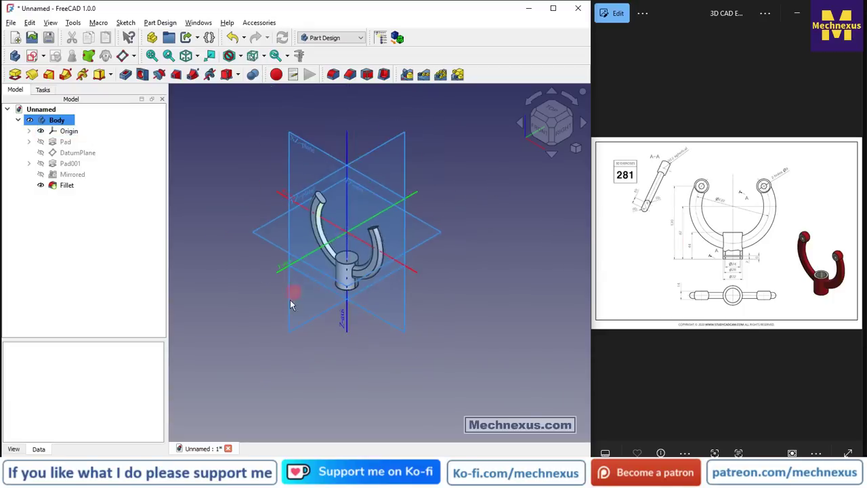
# Measure the horizontal distance from the sketch origin to the arm-end centre point in the arm's sketch, discard the dimension and close the sketch.
pyautogui.click(30, 141)
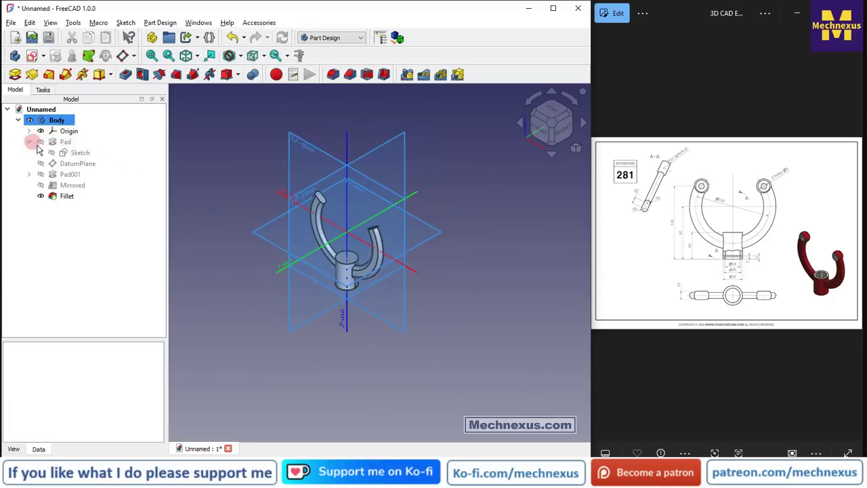
pyautogui.doubleClick(82, 154)
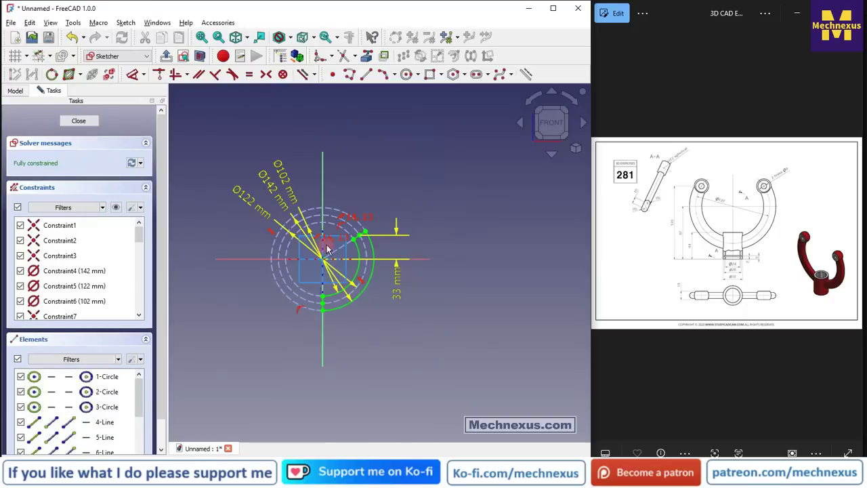
pyautogui.scroll(5, 326, 245)
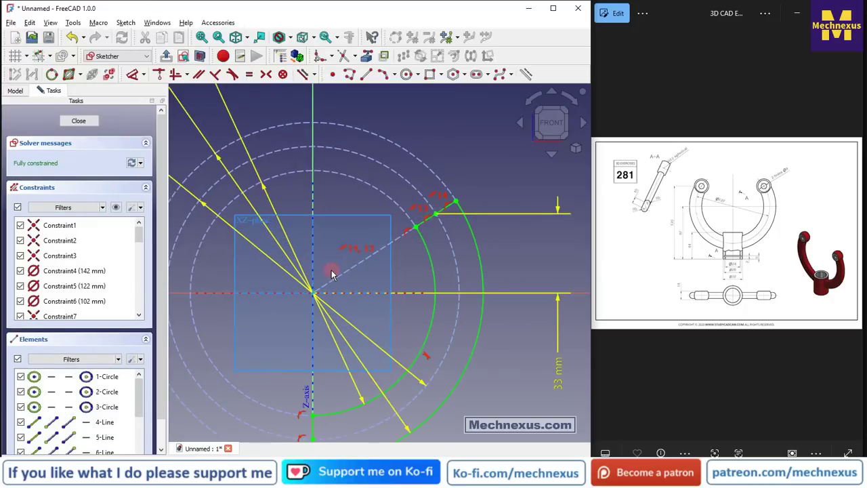
pyautogui.click(142, 77)
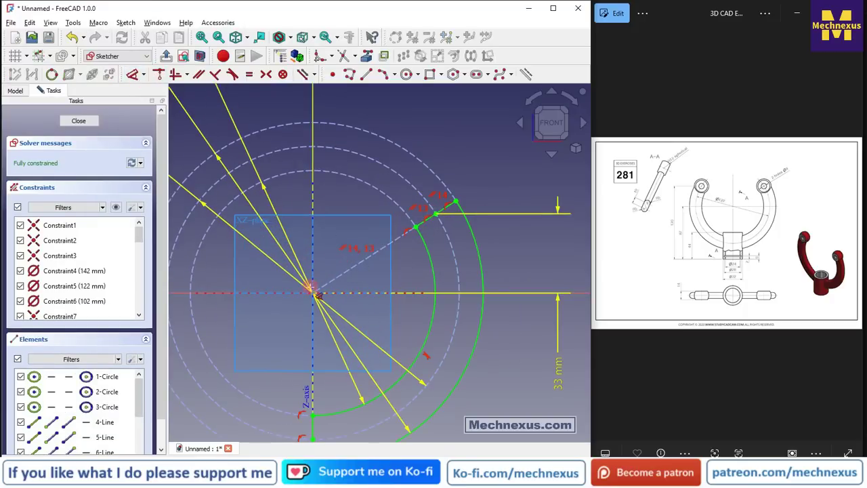
pyautogui.click(313, 292)
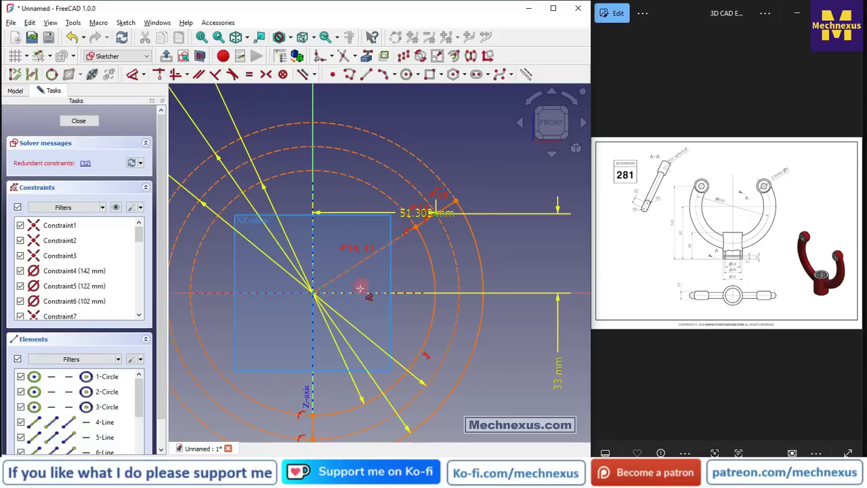
pyautogui.scroll(-2, 366, 291)
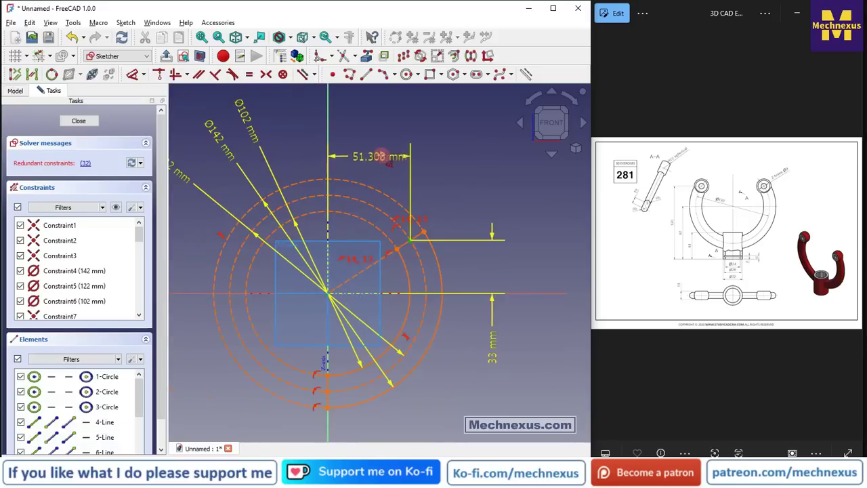
pyautogui.press('Escape')
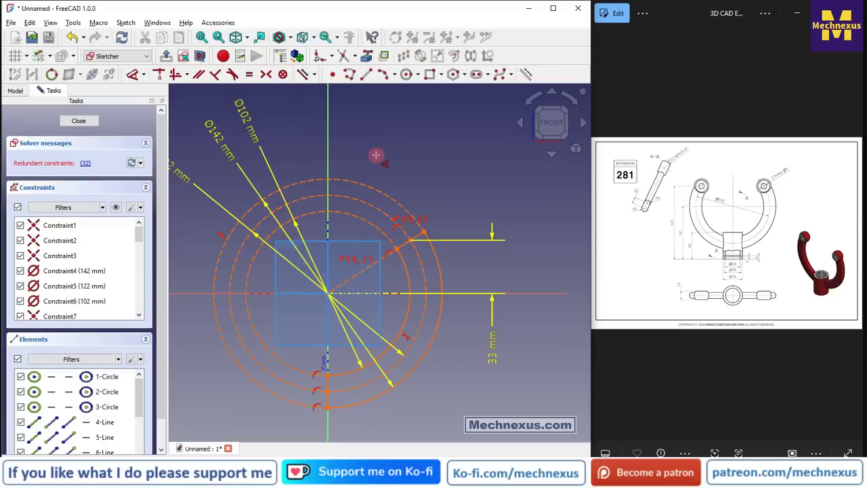
pyautogui.click(79, 120)
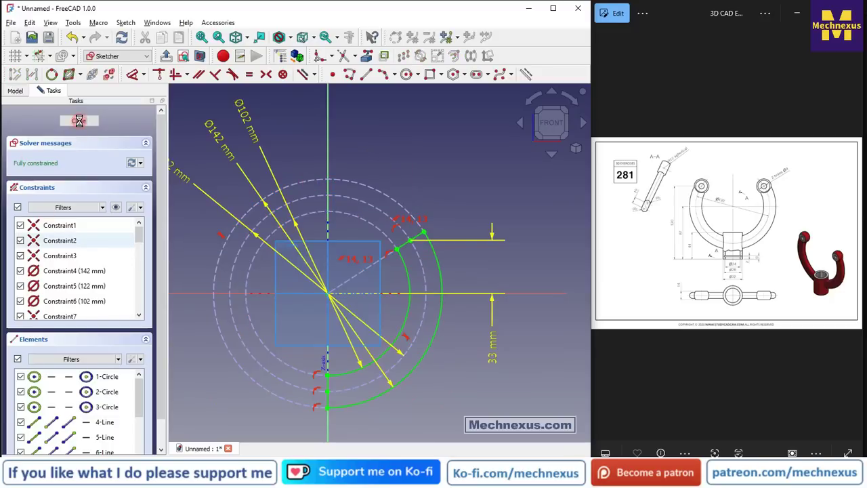
# Create a datum plane parallel to the YZ plane with a 51.3 mm z-direction offset, through the centre of the arm end.
pyautogui.click(435, 180)
pyautogui.click(201, 215)
pyautogui.click(318, 171)
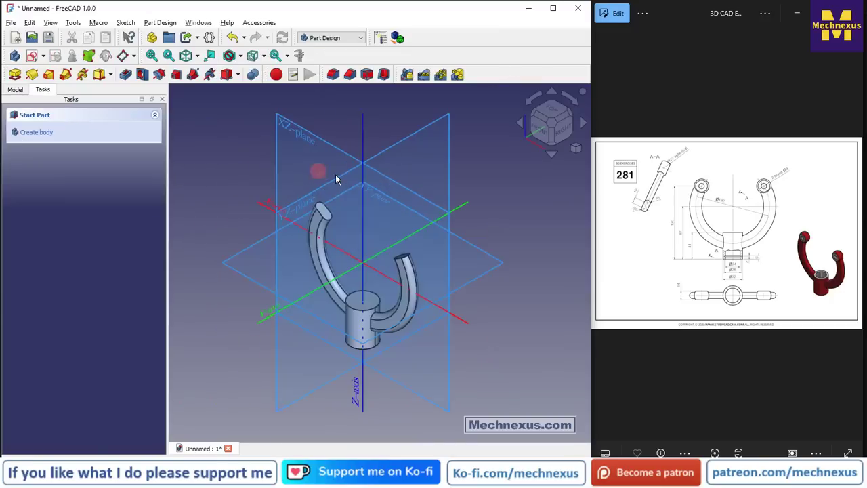
pyautogui.click(413, 139)
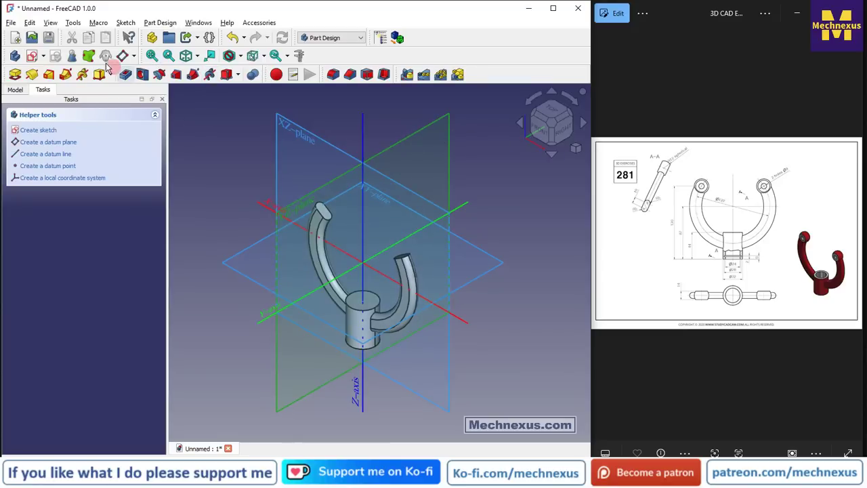
pyautogui.click(144, 143)
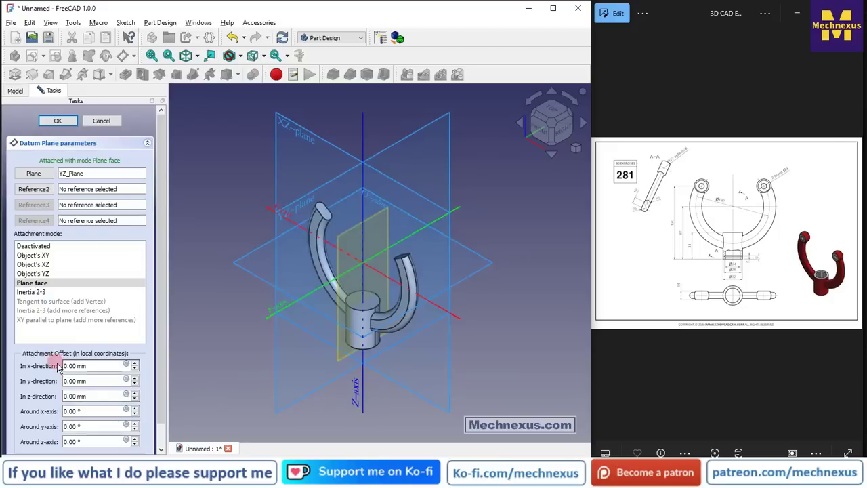
pyautogui.moveTo(87, 396); pyautogui.dragTo(2, 396)
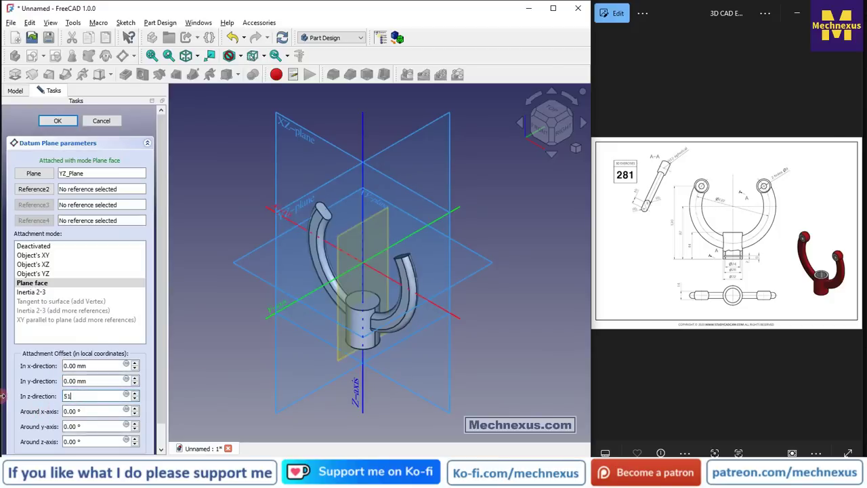
pyautogui.write('51.3')
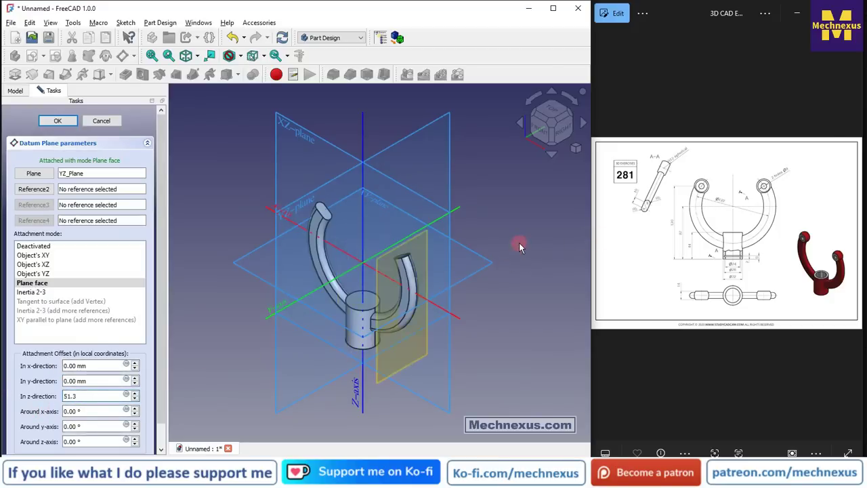
pyautogui.click(542, 130)
pyautogui.scroll(3, 387, 278)
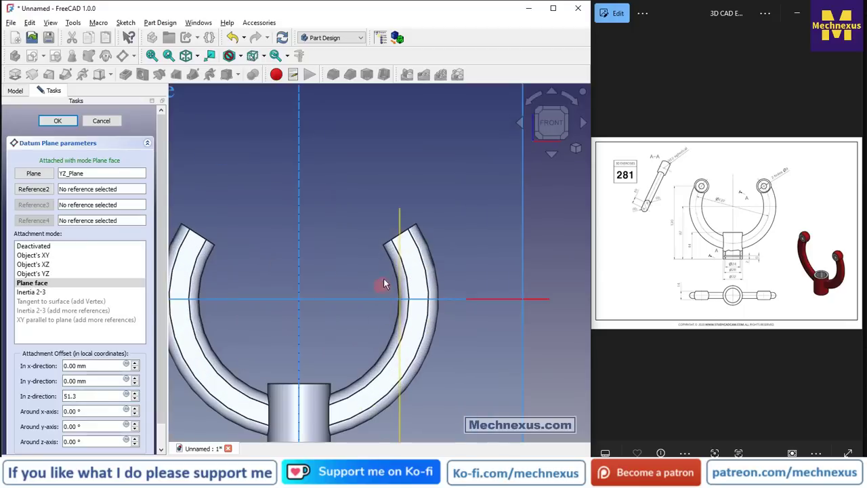
pyautogui.scroll(4, 391, 254)
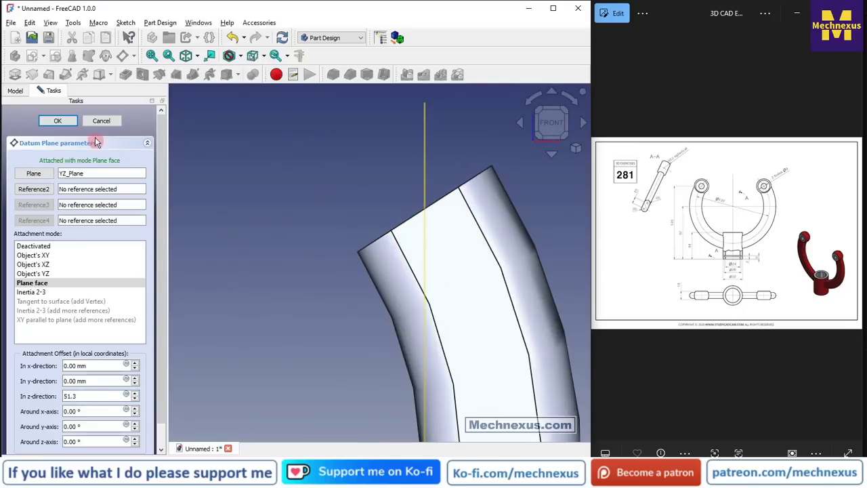
pyautogui.click(58, 121)
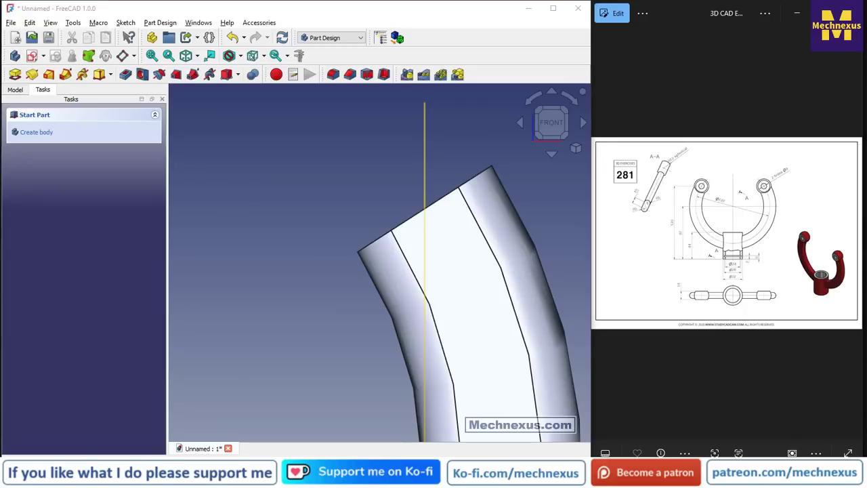
# Hide the body's origin planes and axes and view the whole fork in isometric view.
pyautogui.click(15, 90)
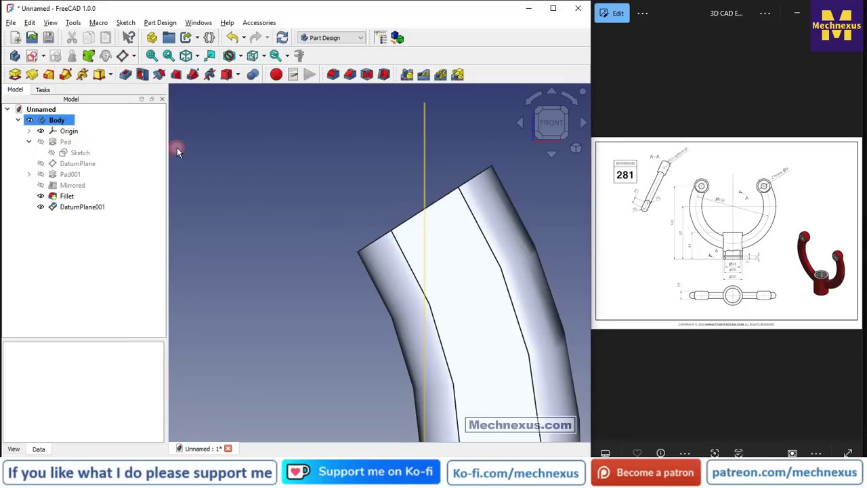
pyautogui.press('0')
pyautogui.scroll(-2, 339, 166)
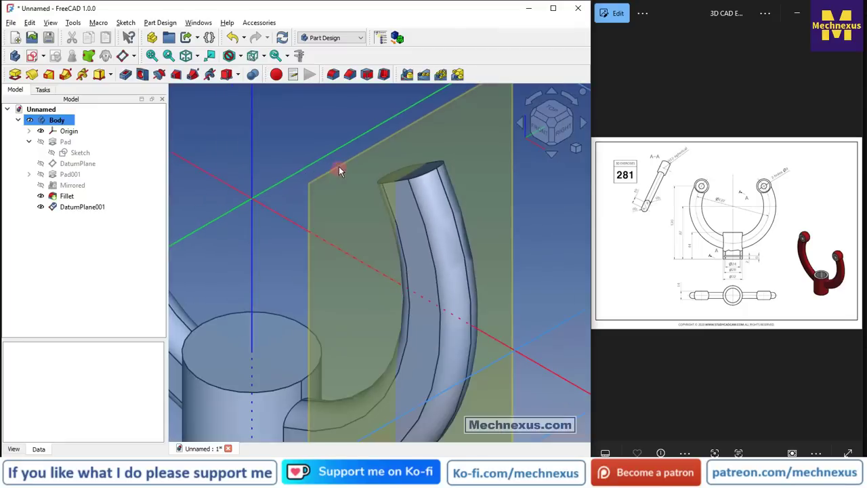
pyautogui.scroll(-2, 339, 169)
pyautogui.scroll(-3, 339, 170)
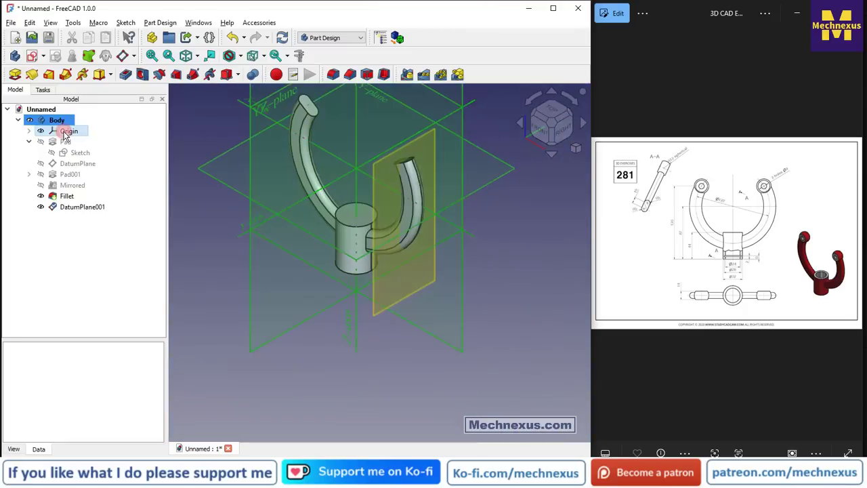
pyautogui.click(65, 132)
pyautogui.press('space')
pyautogui.click(481, 223)
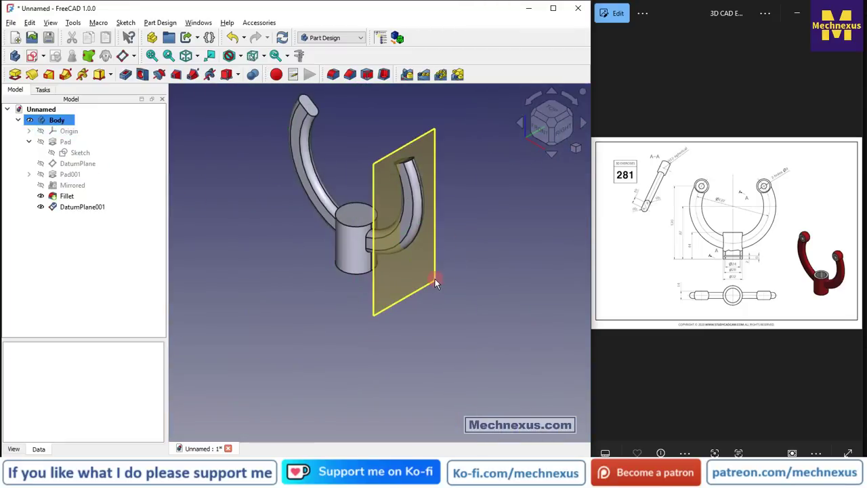
# Create a new sketch on the offset datum plane at the arm end and enlarge the reference drawing.
pyautogui.click(435, 283)
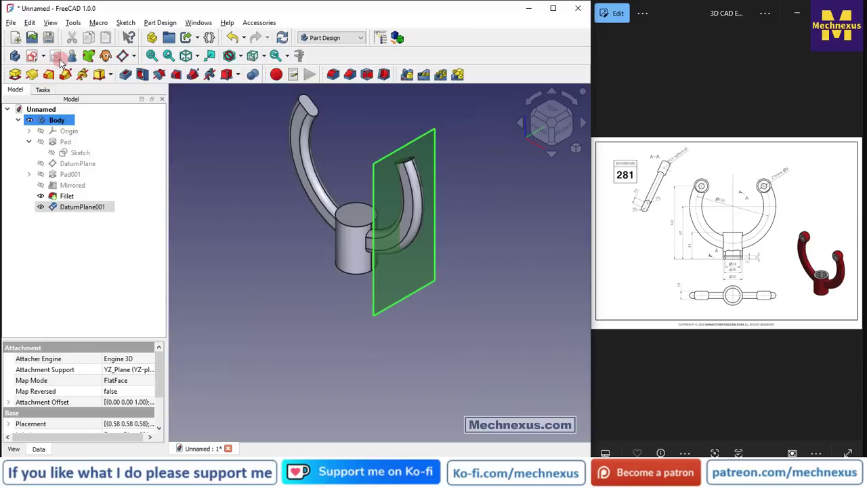
pyautogui.click(32, 56)
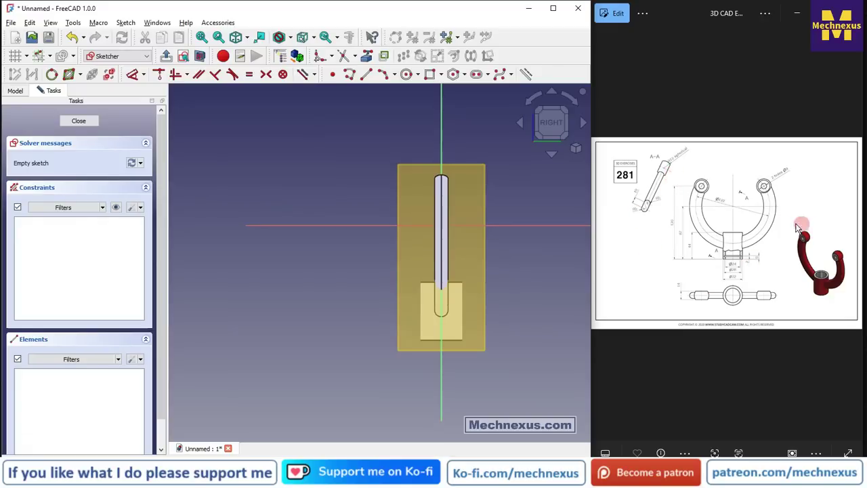
pyautogui.keyDown('ctrl'); pyautogui.scroll(2, 777, 196); pyautogui.keyUp('ctrl')
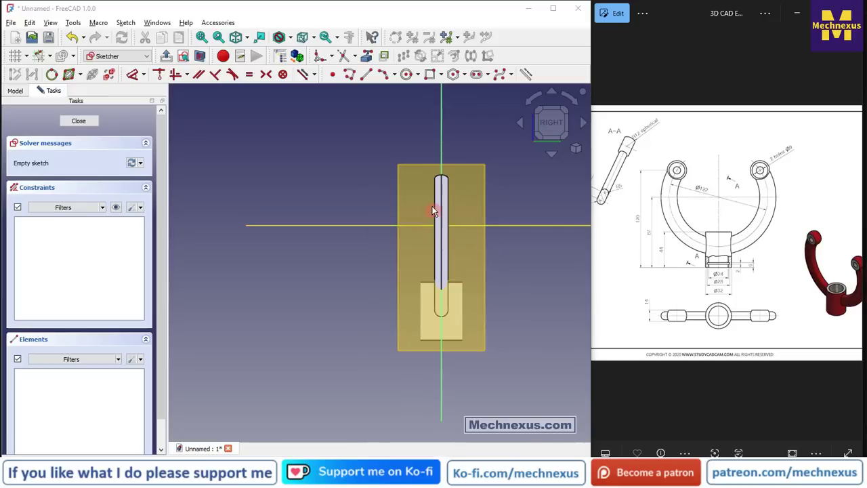
pyautogui.scroll(4, 433, 206)
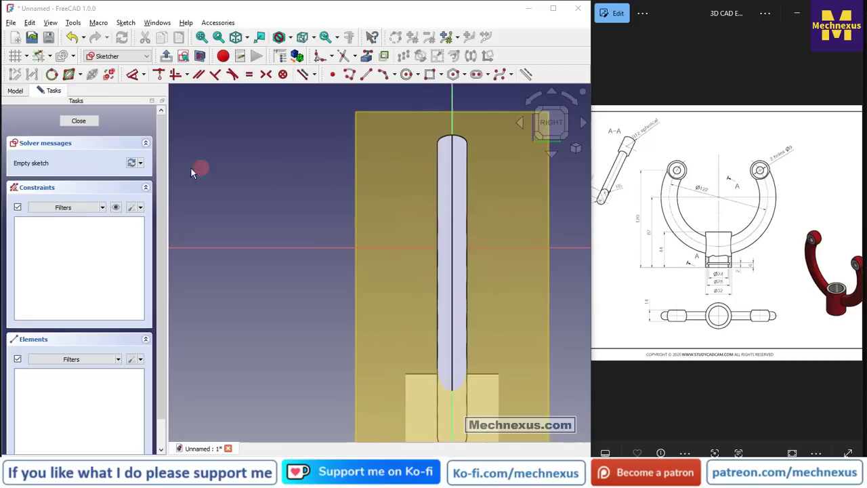
# Display the model in wireframe and hide the offset datum plane to expose the arm edges around the sketch.
pyautogui.click(293, 35)
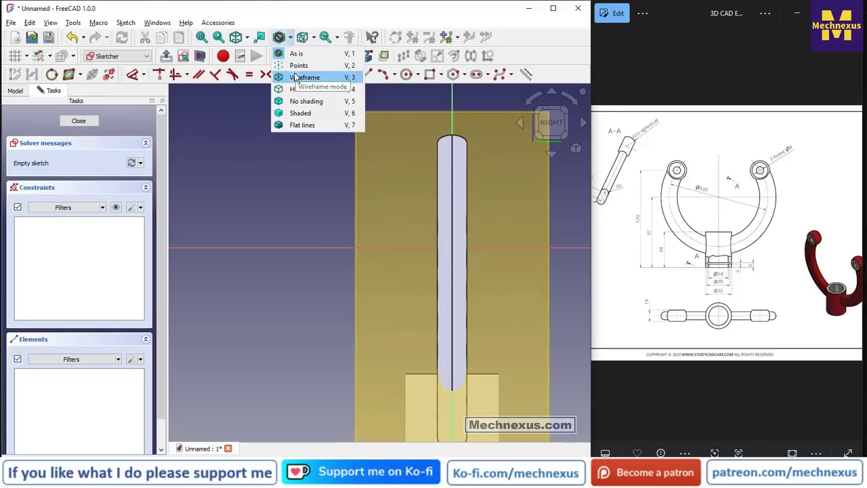
pyautogui.click(295, 76)
pyautogui.scroll(-3, 282, 135)
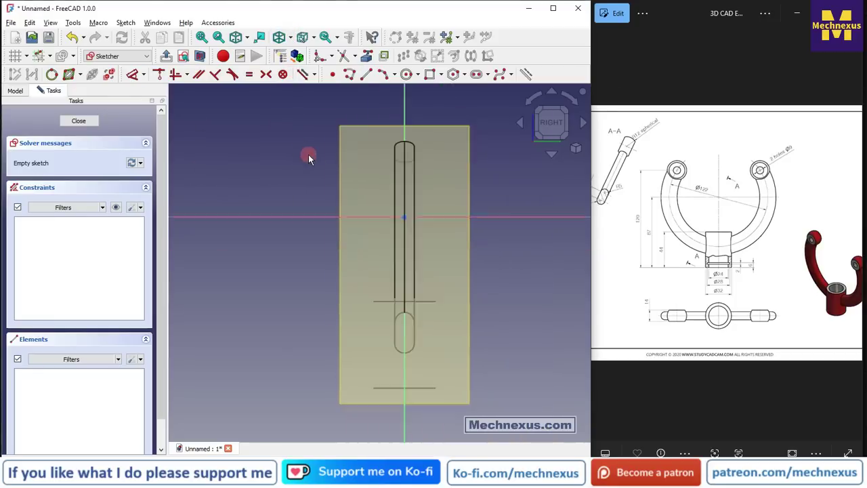
pyautogui.click(15, 90)
pyautogui.click(70, 209)
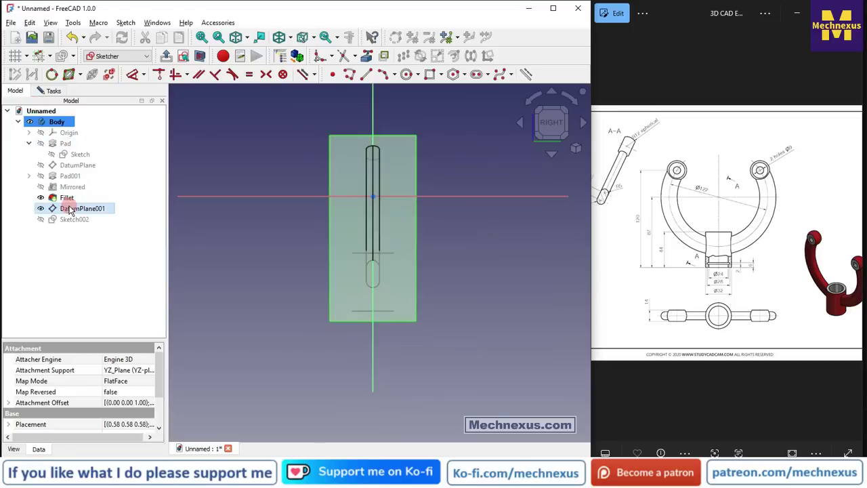
pyautogui.press('space')
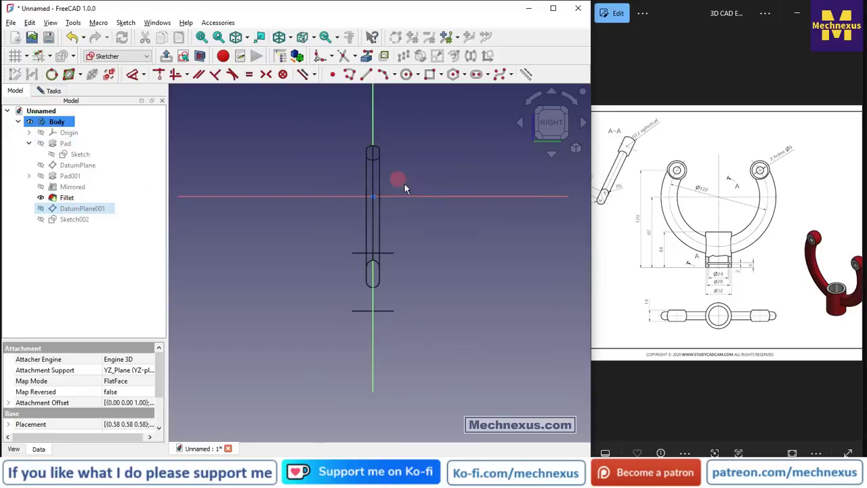
pyautogui.click(442, 241)
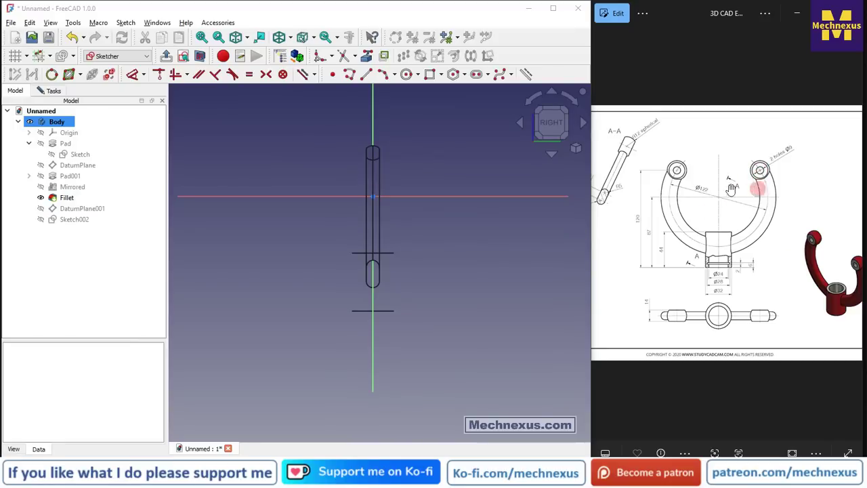
# Project the two short straight side edges of the arm's end face into the sketch as external geometry.
pyautogui.scroll(5, 316, 139)
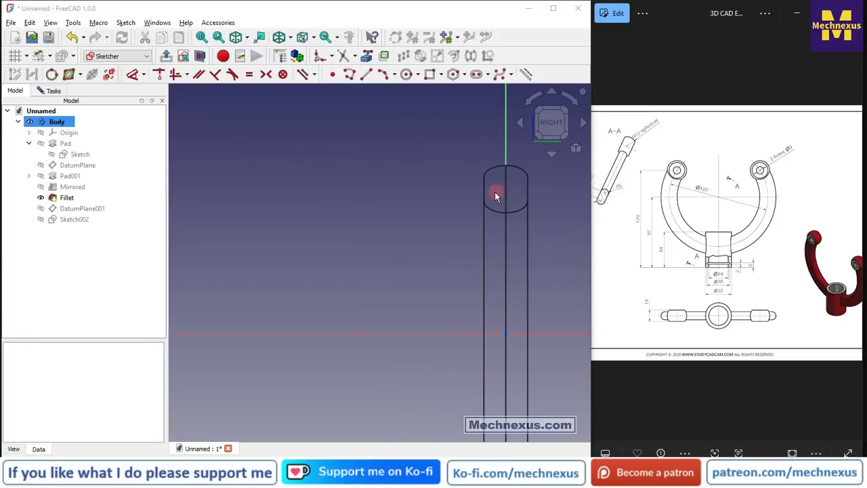
pyautogui.click(265, 166)
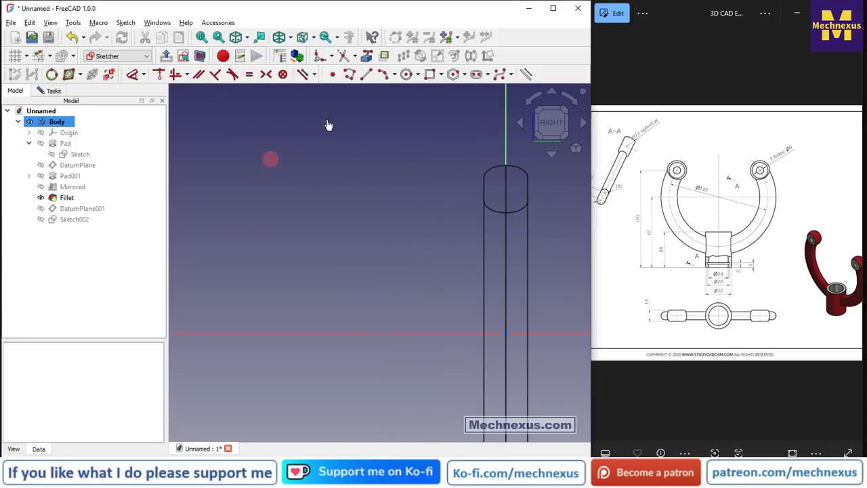
pyautogui.click(366, 57)
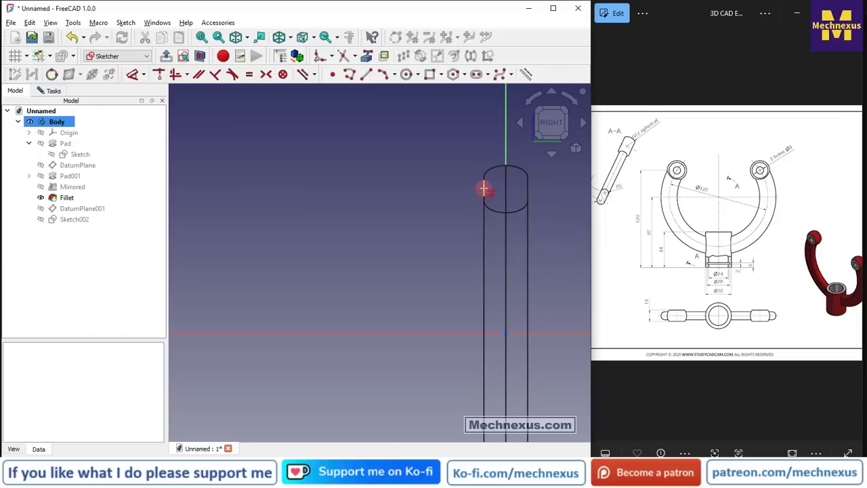
pyautogui.moveTo(480, 187); pyautogui.dragTo(505, 209, button='middle')
pyautogui.click(441, 178)
pyautogui.moveTo(441, 174); pyautogui.dragTo(452, 205, button='middle')
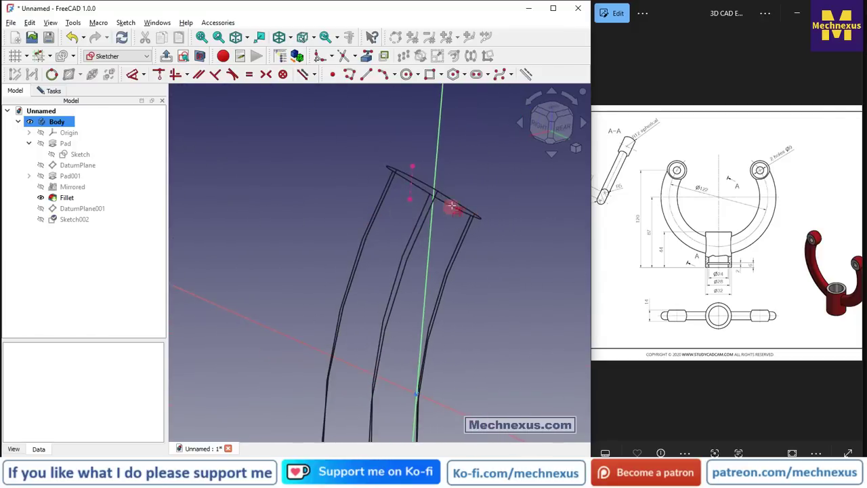
pyautogui.click(550, 125)
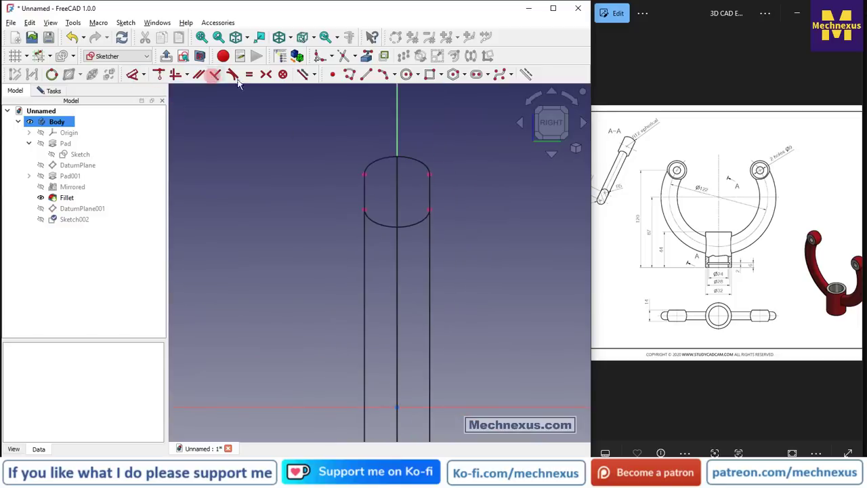
# Sketch a circle beside the arm end and set its diameter to 24 mm.
pyautogui.click(407, 74)
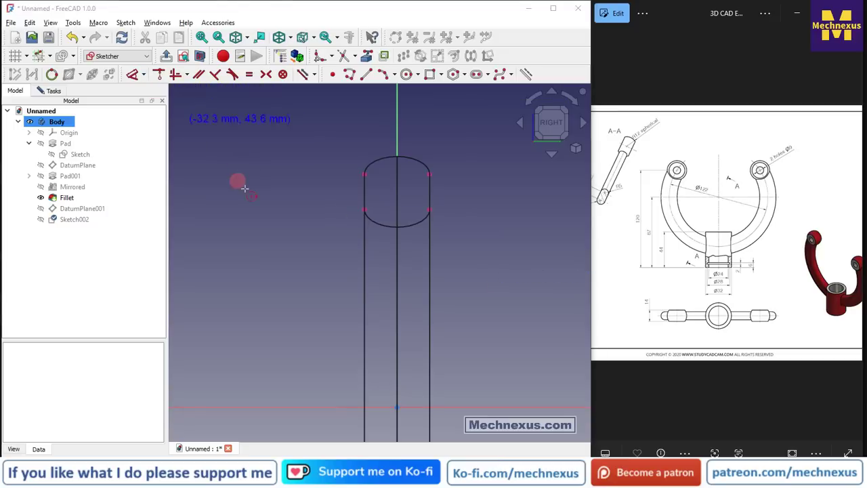
pyautogui.click(275, 177)
pyautogui.click(287, 143)
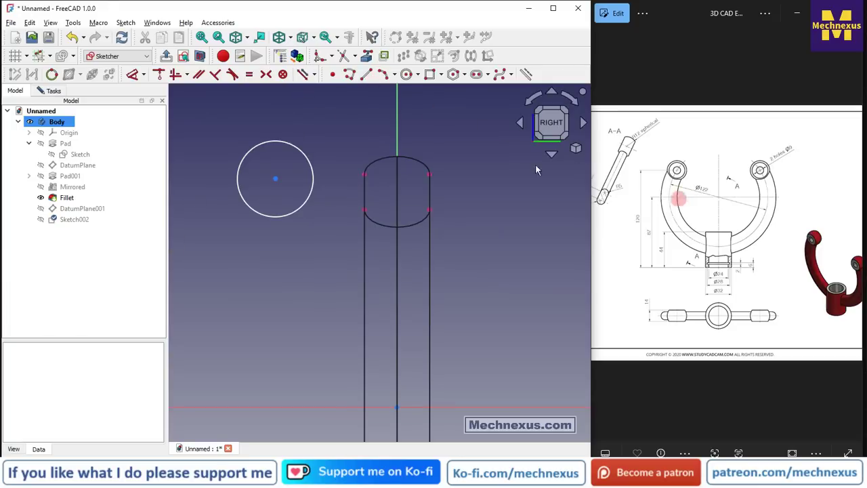
pyautogui.click(133, 74)
pyautogui.click(294, 143)
pyautogui.write('24')
pyautogui.press('Return')
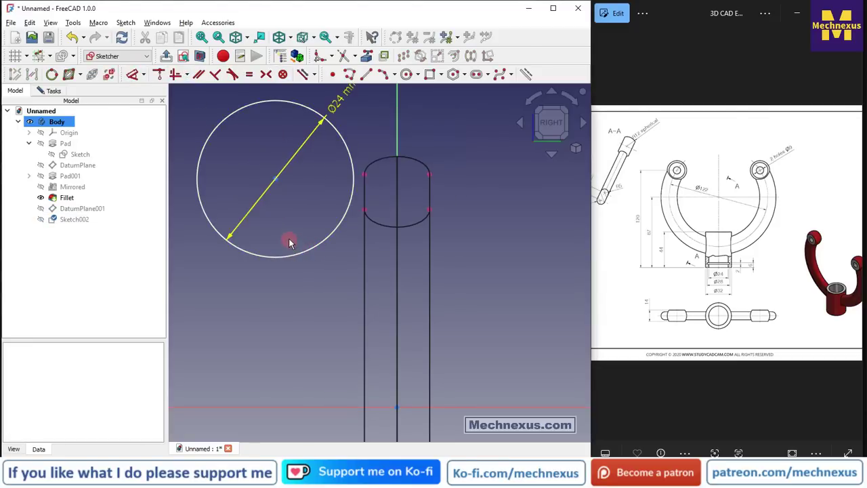
pyautogui.click(225, 105)
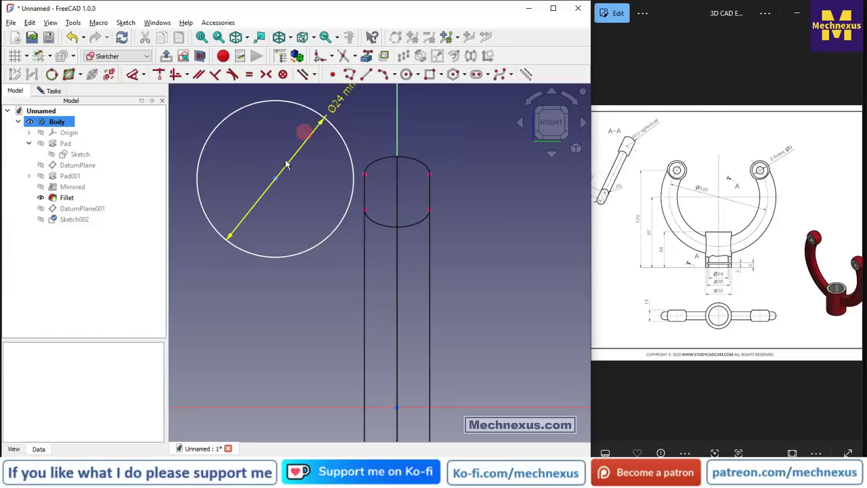
# Constrain the circle's centre onto the sketch's vertical axis so that the circle surrounds the arm end.
pyautogui.click(383, 141)
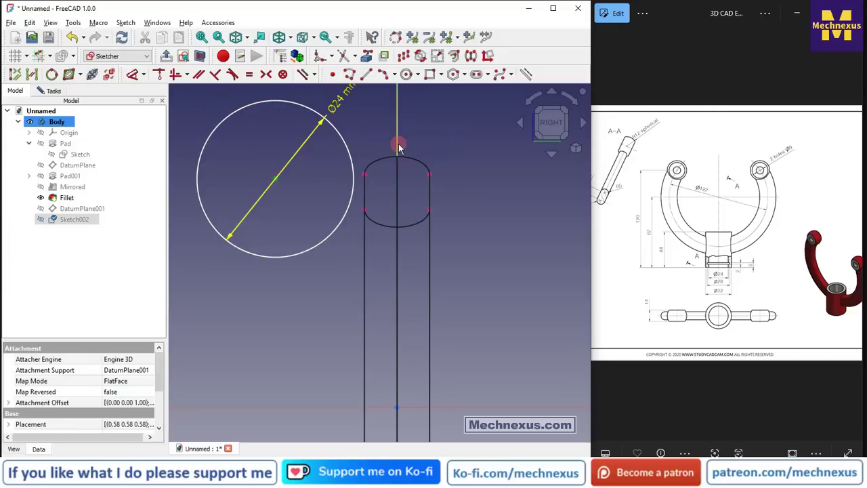
pyautogui.click(159, 73)
pyautogui.click(339, 162)
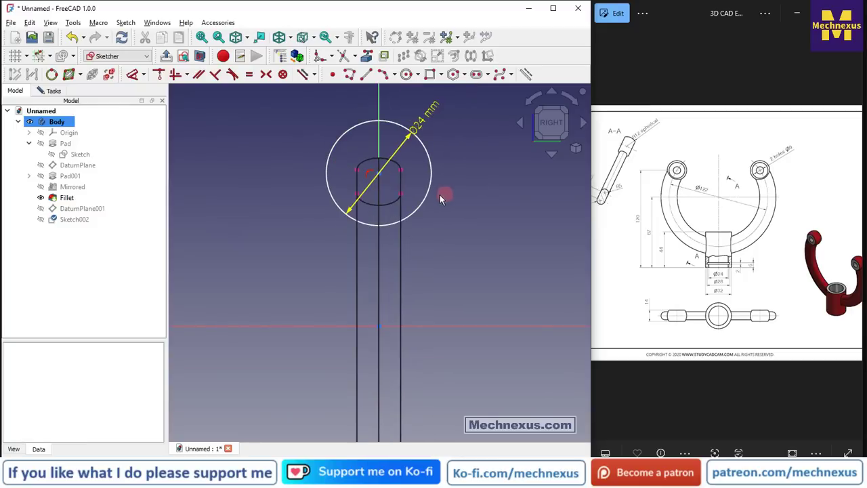
# Convert the 24 mm circle around the arm end to construction geometry.
pyautogui.click(311, 101)
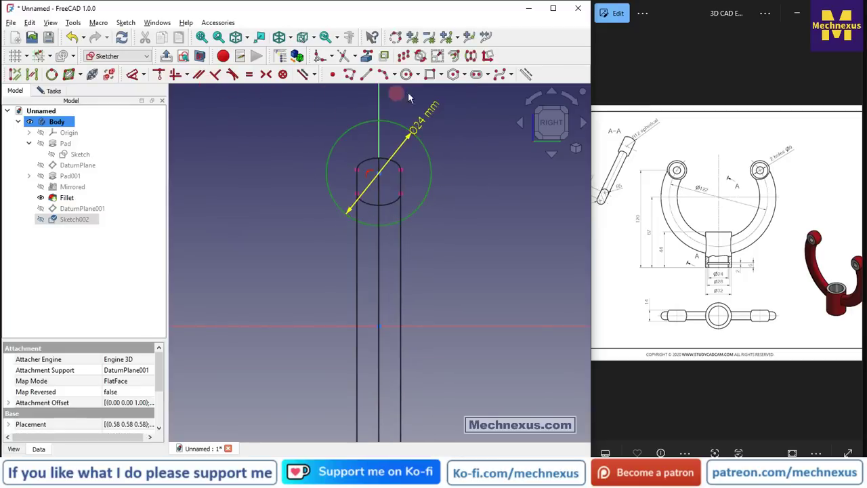
pyautogui.click(528, 75)
pyautogui.click(498, 204)
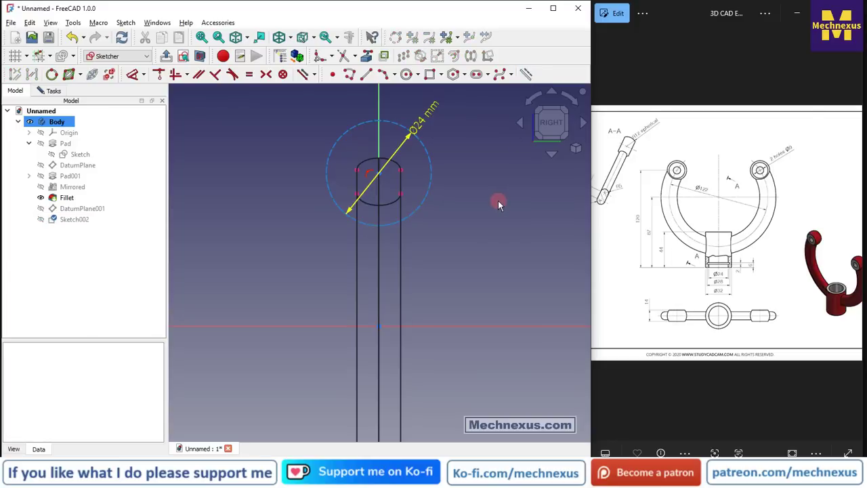
pyautogui.moveTo(784, 276); pyautogui.dragTo(779, 276)
pyautogui.scroll(3, 651, 177)
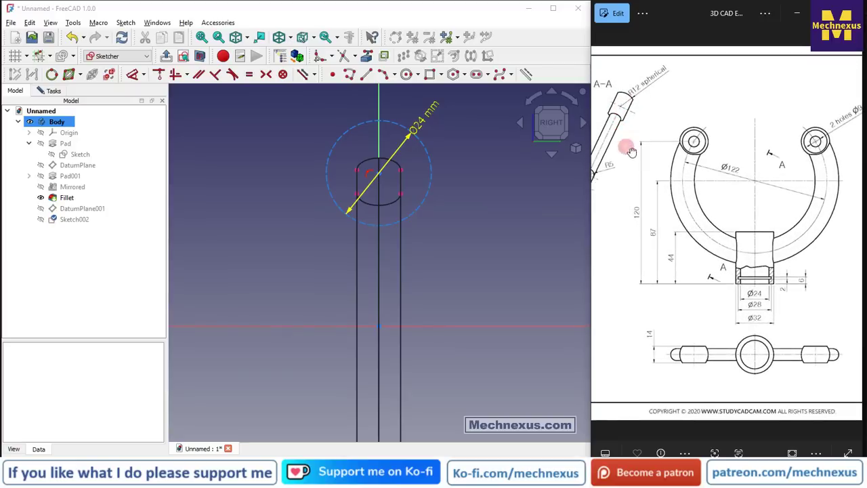
# Bring section A-A of the reference drawing into view and reposition the 24 mm diameter dimension beside the construction circle.
pyautogui.moveTo(627, 145); pyautogui.dragTo(691, 158)
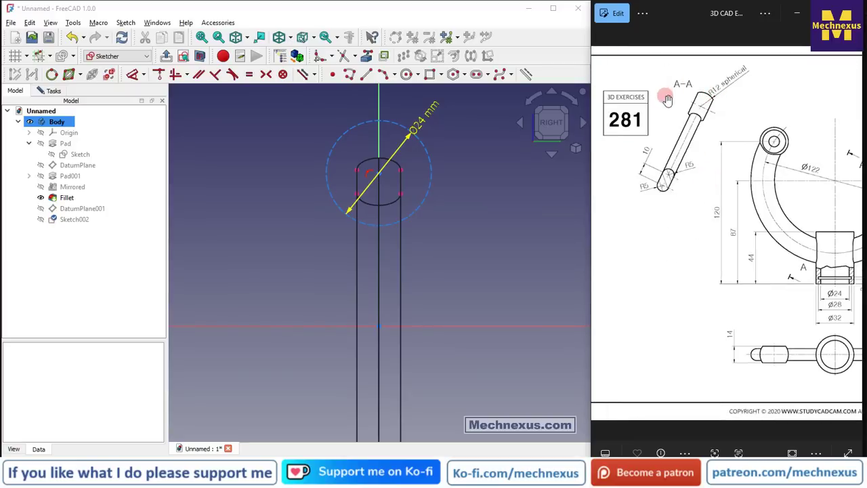
pyautogui.scroll(3, 375, 138)
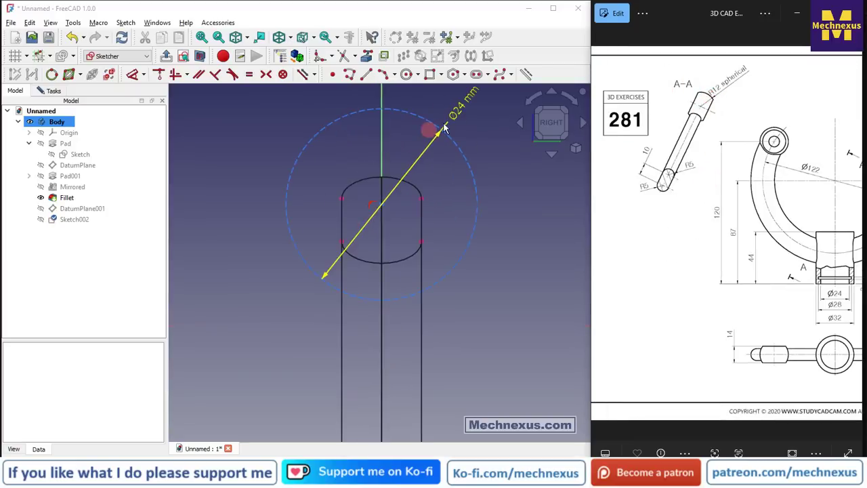
pyautogui.click(498, 179)
pyautogui.moveTo(461, 108); pyautogui.dragTo(488, 227)
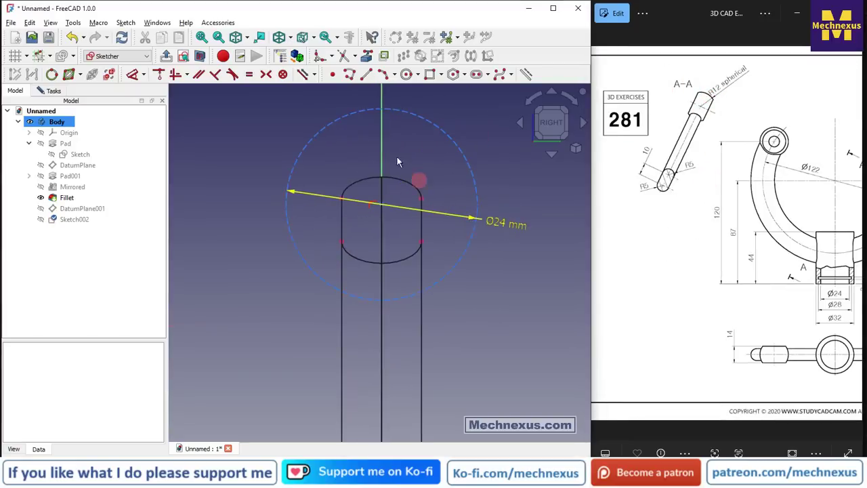
pyautogui.scroll(2, 374, 133)
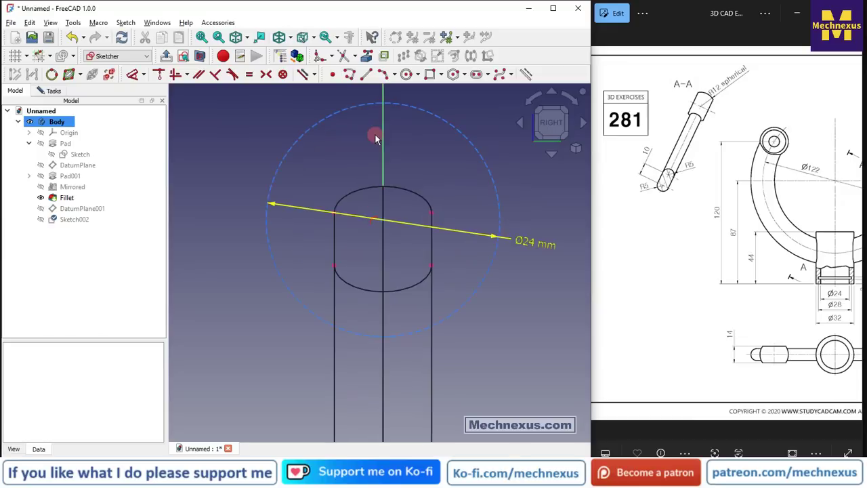
# Draw an arc along the upper part of the 24 mm construction circle and shorten it to roughly the arm's width.
pyautogui.click(380, 76)
pyautogui.click(302, 134)
pyautogui.click(473, 144)
pyautogui.click(429, 113)
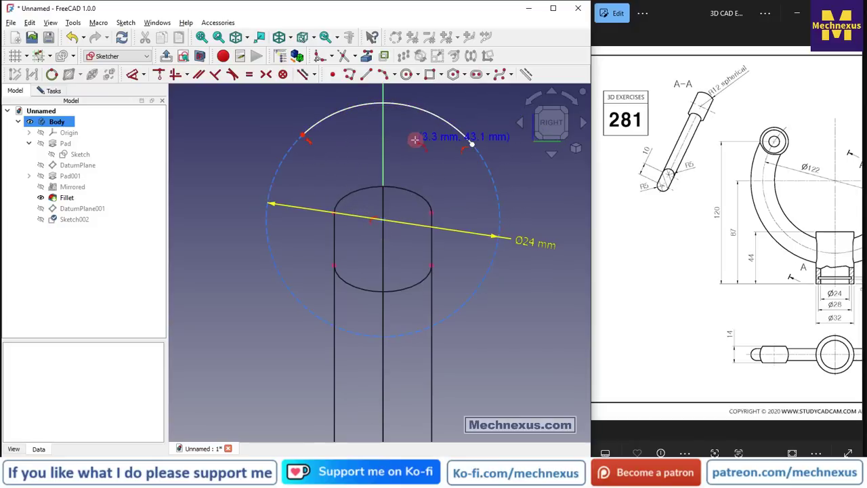
pyautogui.moveTo(472, 143); pyautogui.dragTo(464, 139)
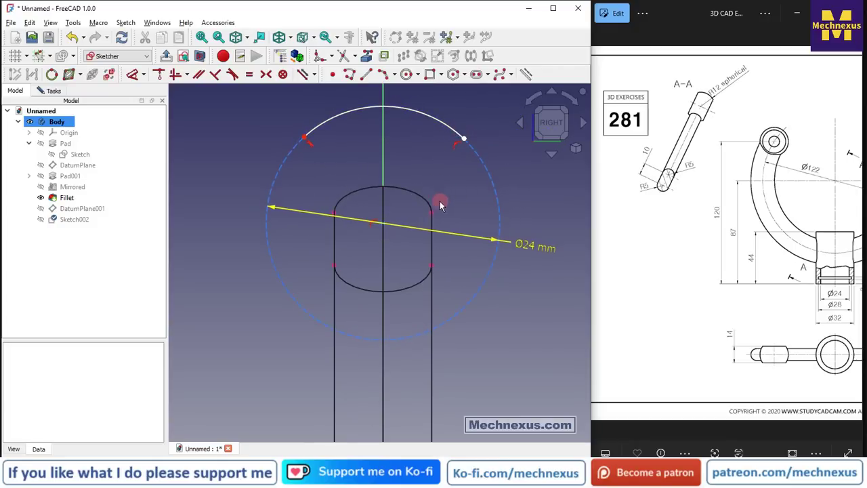
pyautogui.moveTo(464, 140); pyautogui.dragTo(430, 134)
pyautogui.scroll(-2, 464, 141)
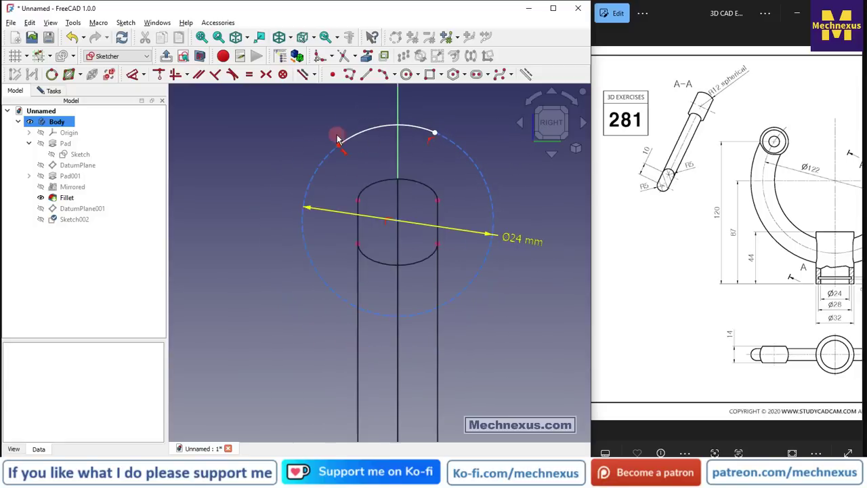
# Dimension the vertical distance from the sketch origin to the construction circle's centre as 33 mm.
pyautogui.scroll(-3, 395, 199)
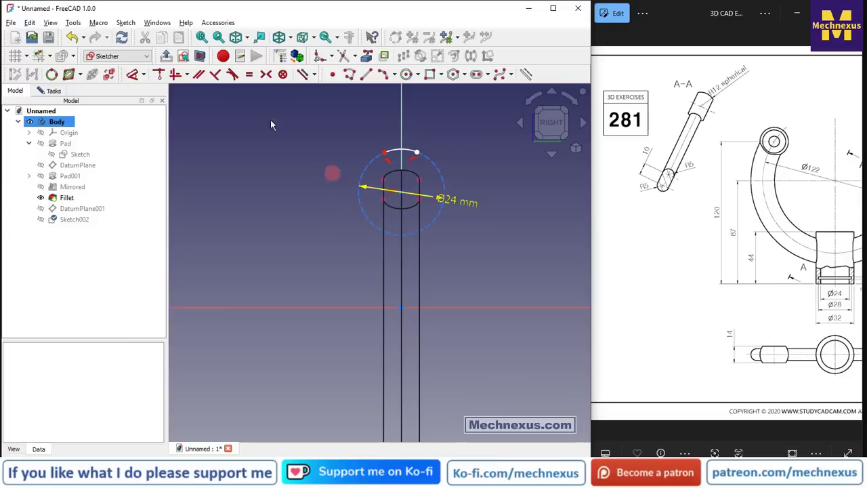
pyautogui.click(131, 75)
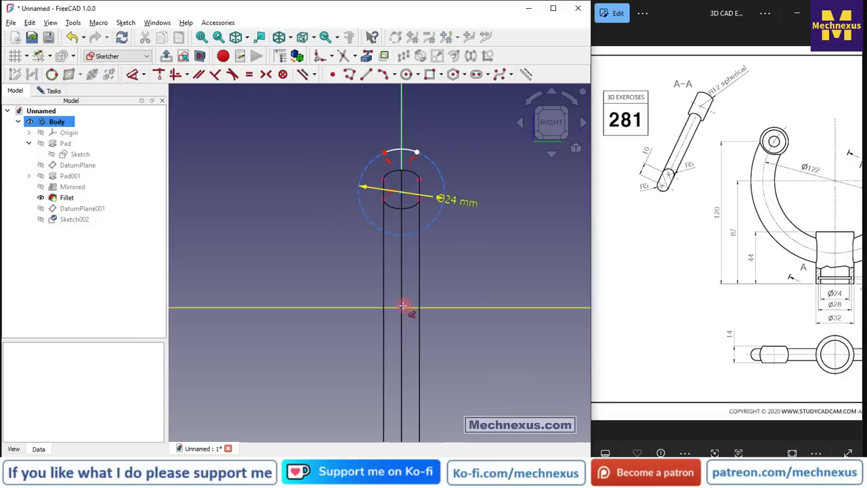
pyautogui.click(405, 192)
pyautogui.click(295, 248)
pyautogui.write('33')
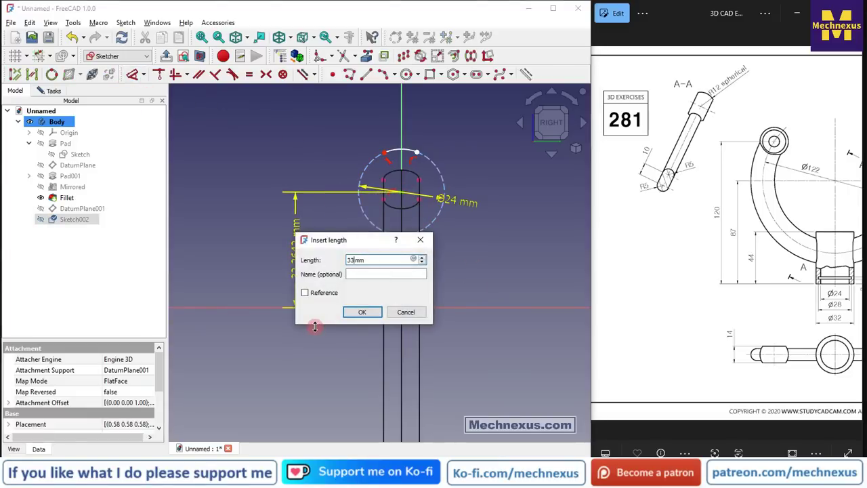
pyautogui.press('Return')
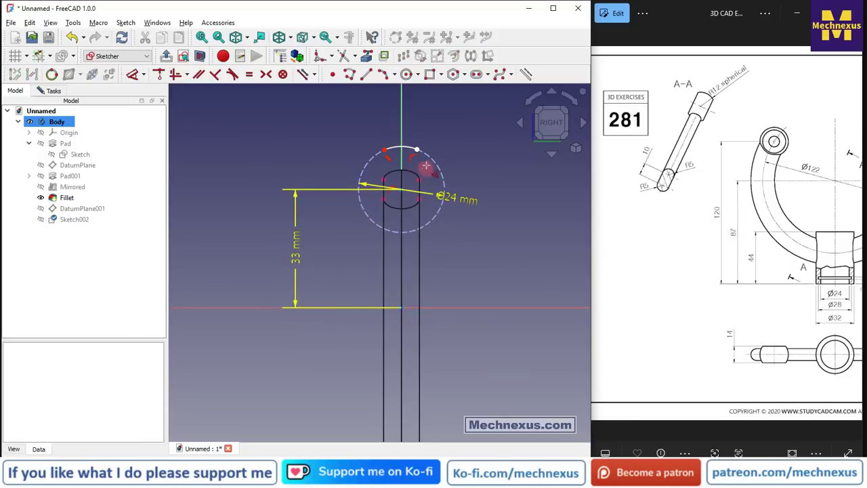
# Move the circle's 24 mm diameter dimension to a steeper angle, with its label further down outside the circle.
pyautogui.scroll(2, 428, 160)
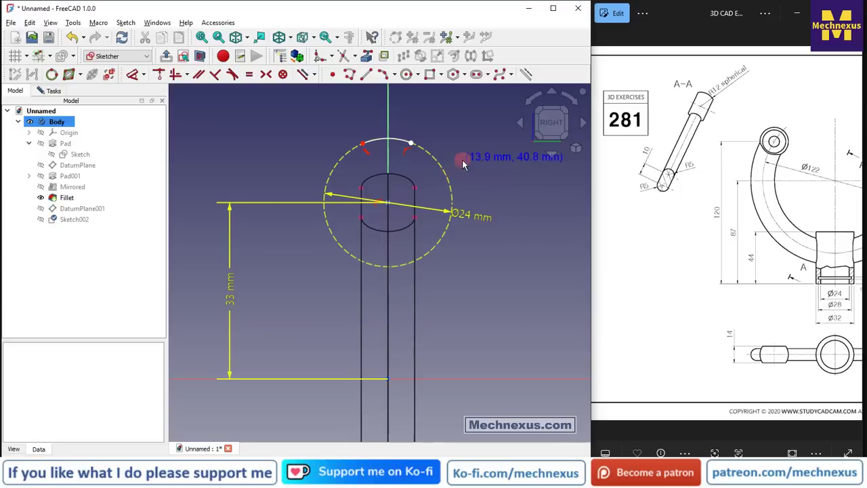
pyautogui.scroll(3, 391, 173)
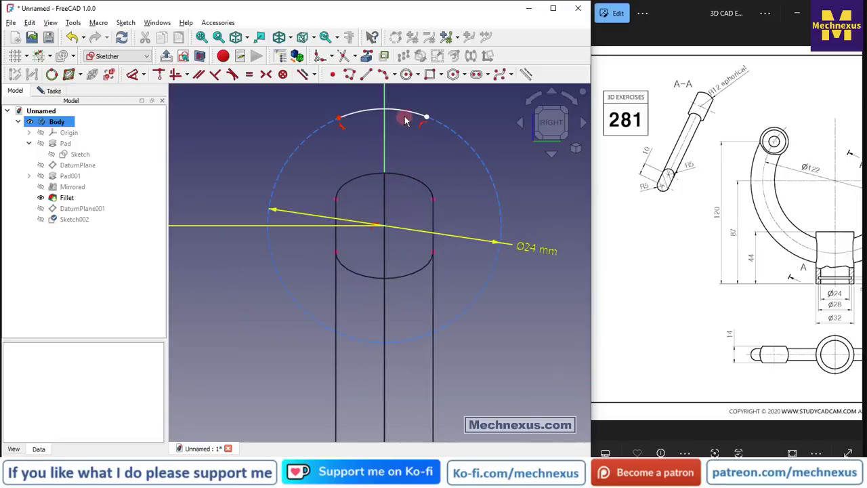
pyautogui.click(431, 118)
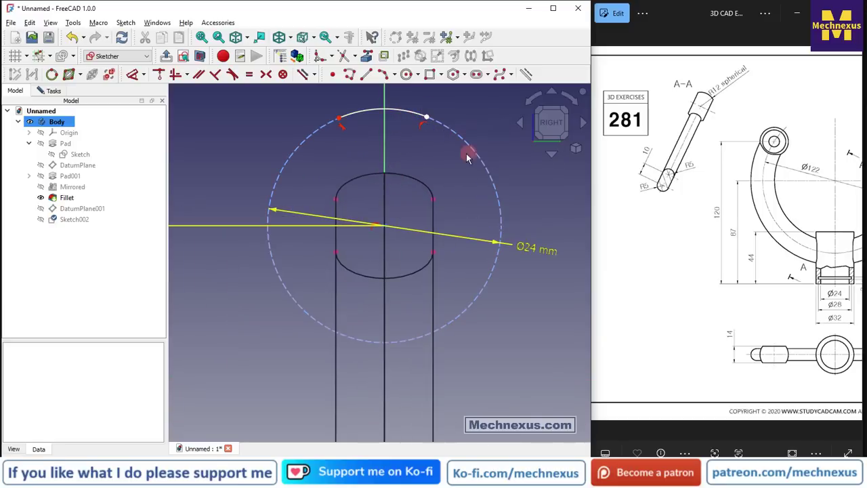
pyautogui.click(338, 120)
pyautogui.click(335, 253)
pyautogui.click(718, 239)
pyautogui.moveTo(508, 251); pyautogui.dragTo(508, 297)
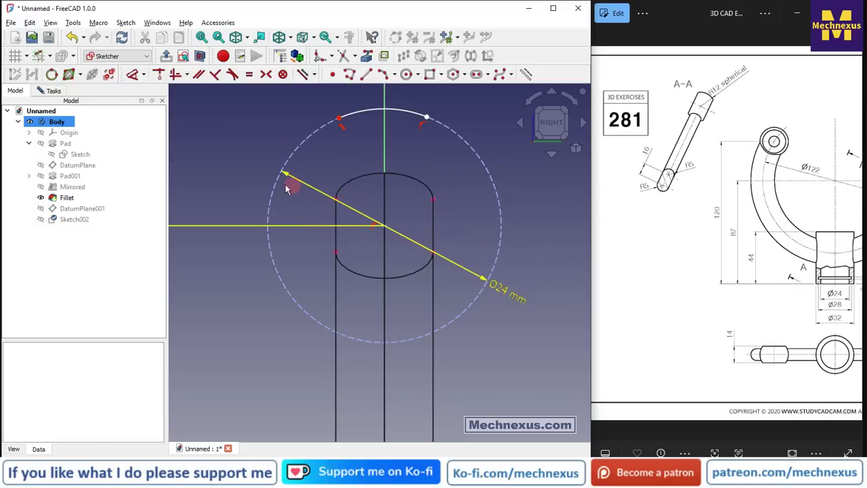
# Sketch a line across the arm just below the construction circle's centre and constrain it to pass through that centre.
pyautogui.moveTo(400, 197); pyautogui.dragTo(360, 224)
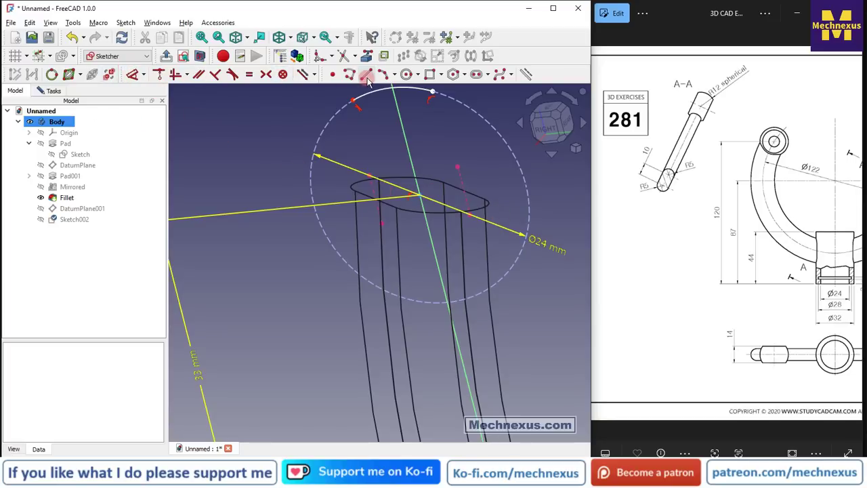
pyautogui.click(343, 222)
pyautogui.click(474, 241)
pyautogui.click(403, 229)
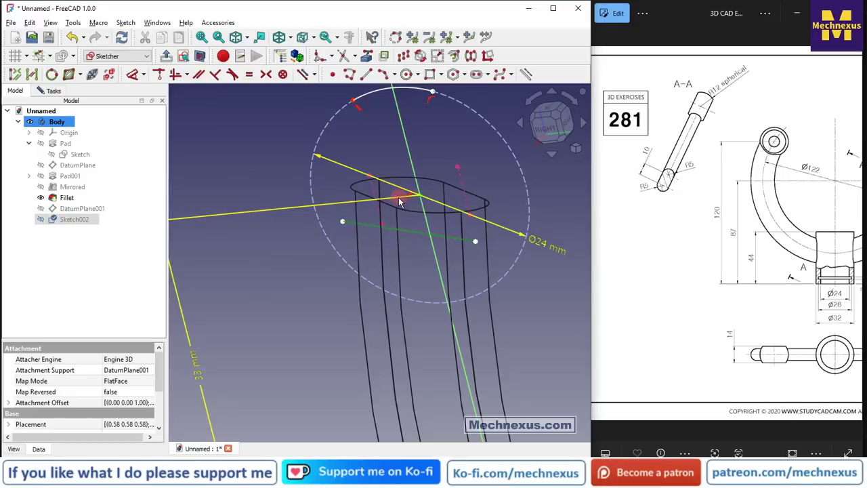
pyautogui.click(175, 76)
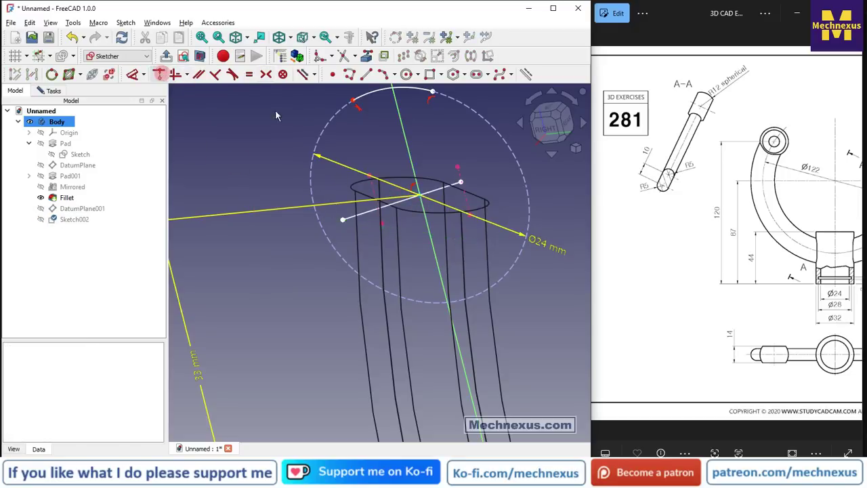
# Constrain the line through the circle's centre horizontal and pull both its endpoints inside the arm's outline.
pyautogui.click(542, 139)
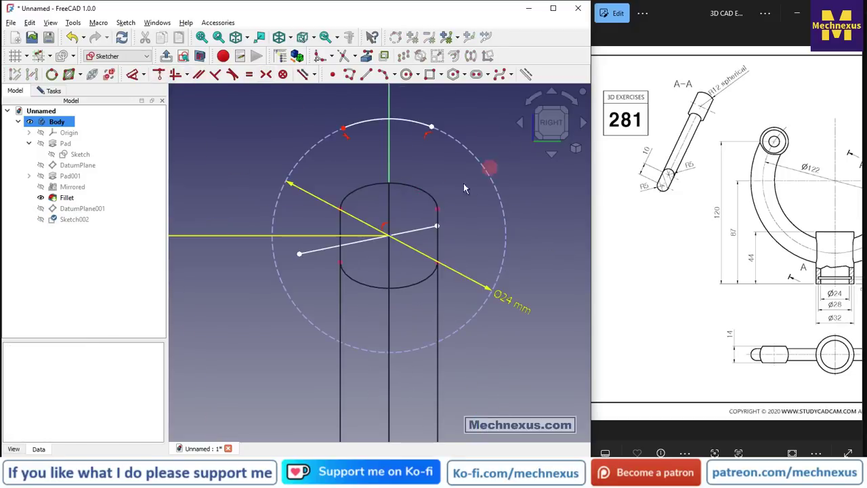
pyautogui.click(420, 232)
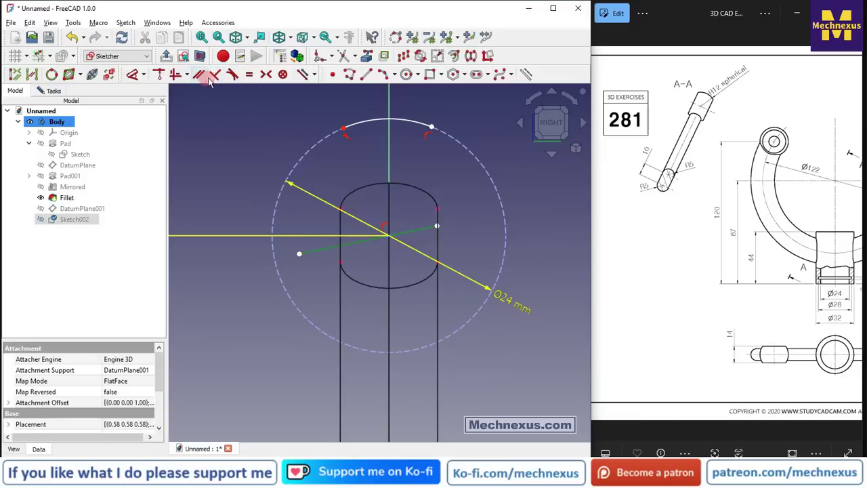
pyautogui.click(174, 76)
pyautogui.scroll(2, 328, 210)
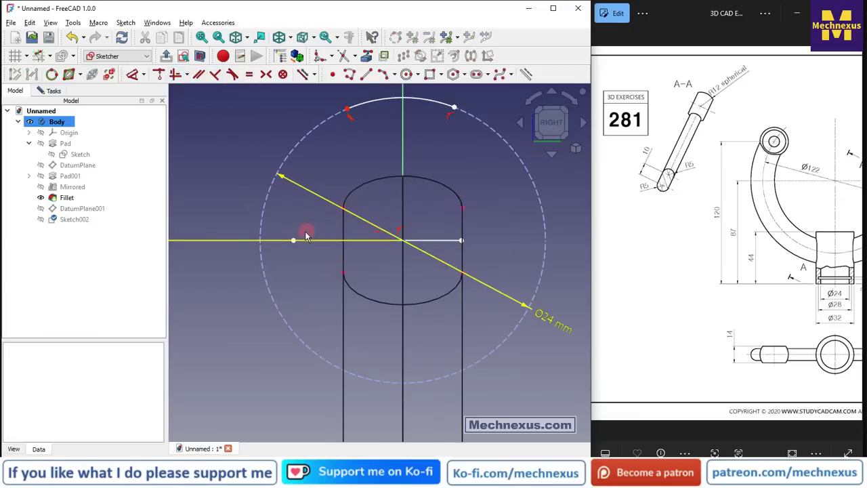
pyautogui.moveTo(294, 240); pyautogui.dragTo(356, 240)
pyautogui.scroll(1, 462, 240)
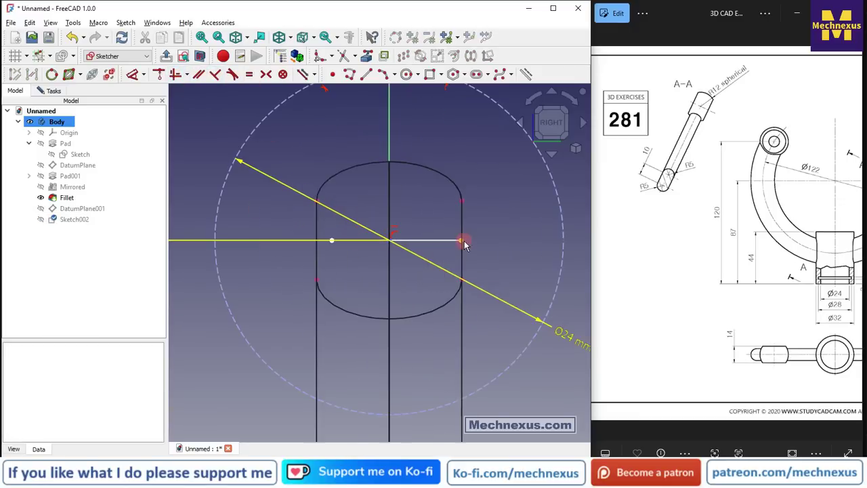
pyautogui.moveTo(460, 240); pyautogui.dragTo(436, 247)
# Constrain both endpoints of the horizontal line onto the projected vertical edges at either side of the arm's end.
pyautogui.moveTo(440, 244); pyautogui.dragTo(414, 254, button='middle')
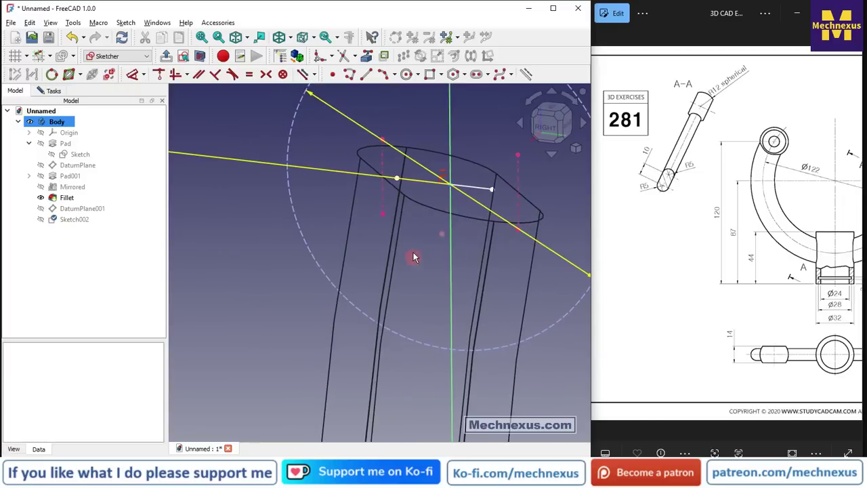
pyautogui.click(491, 192)
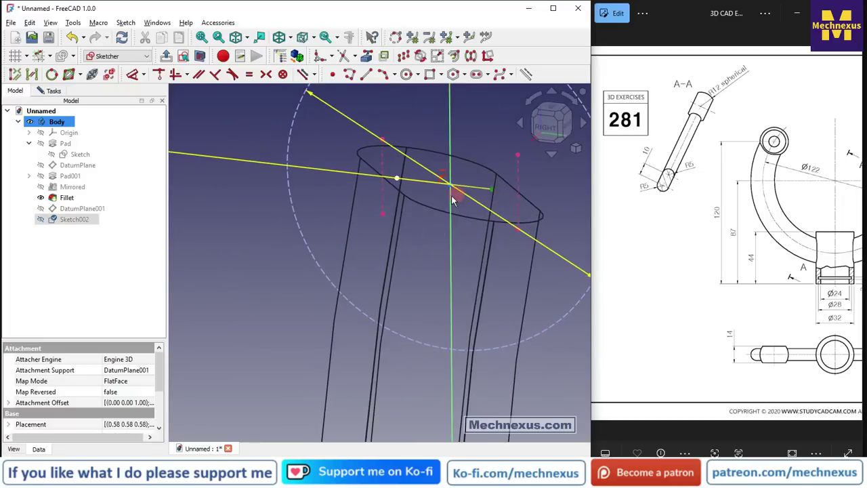
pyautogui.click(519, 200)
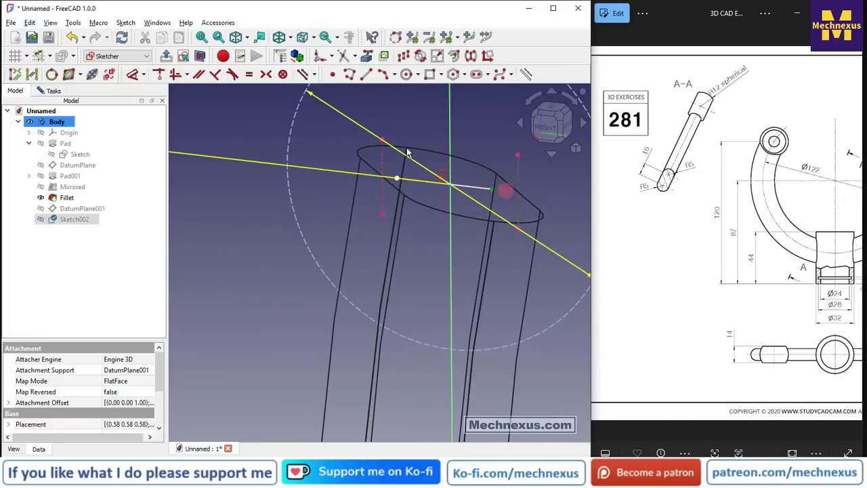
pyautogui.click(160, 75)
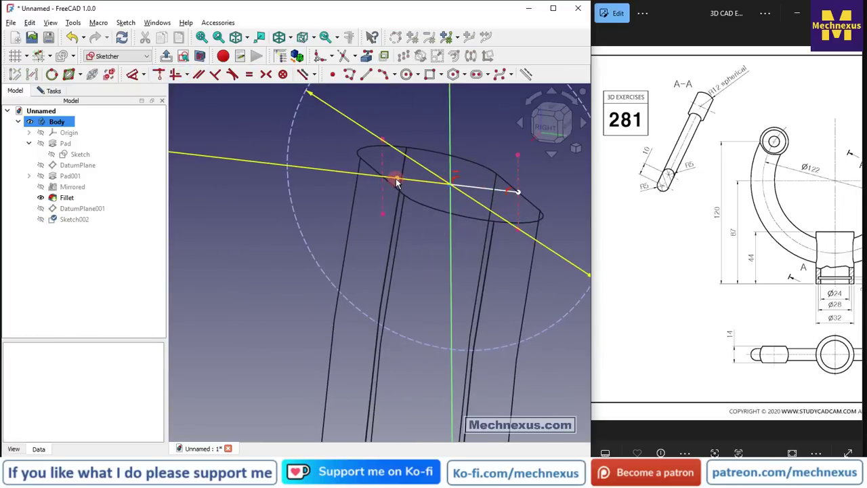
pyautogui.click(396, 180)
pyautogui.click(383, 168)
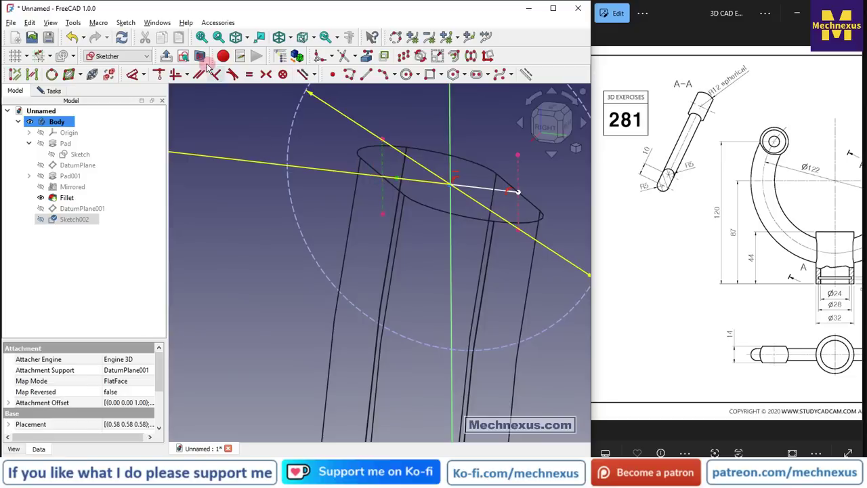
pyautogui.click(158, 74)
# Close the profile with two side lines joining each end of the arc to the matching endpoint of the horizontal line.
pyautogui.click(547, 126)
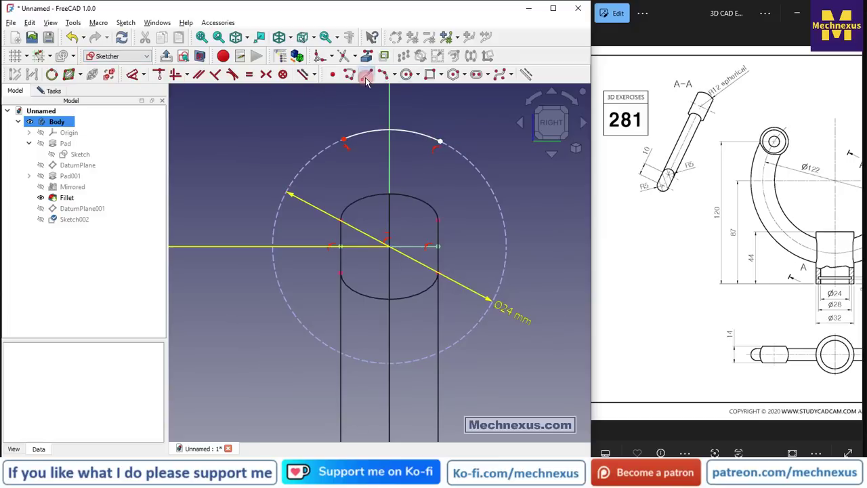
pyautogui.click(439, 146)
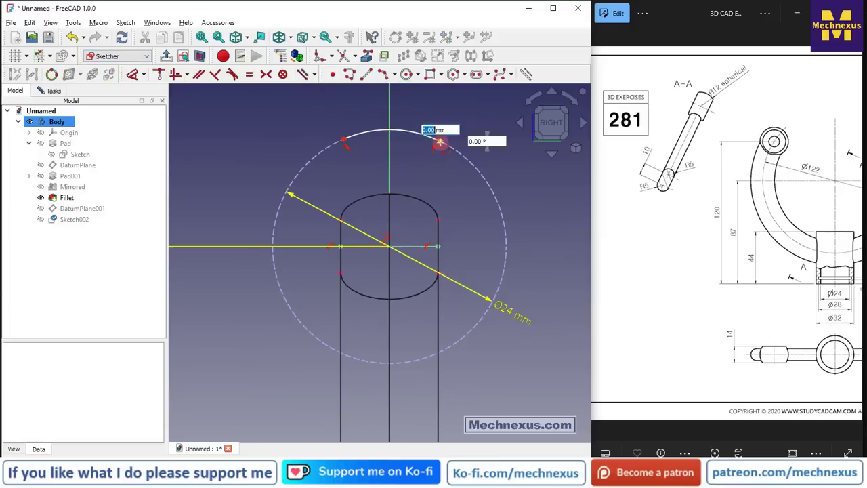
pyautogui.click(438, 246)
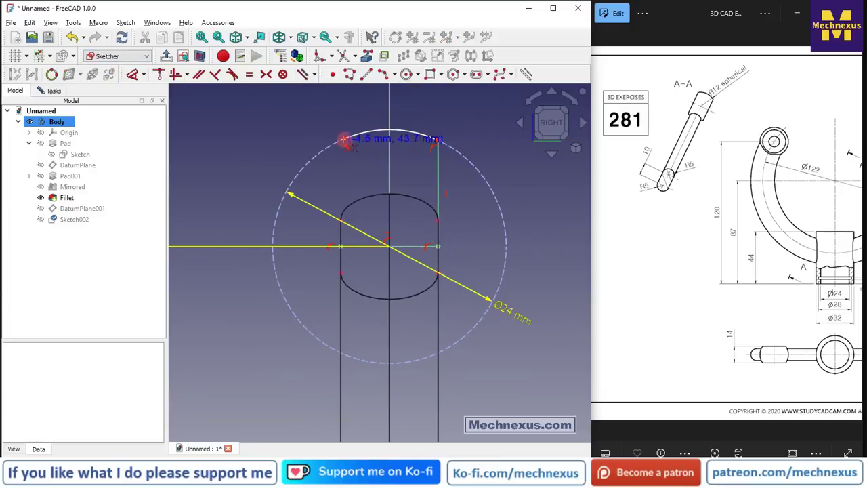
pyautogui.click(344, 138)
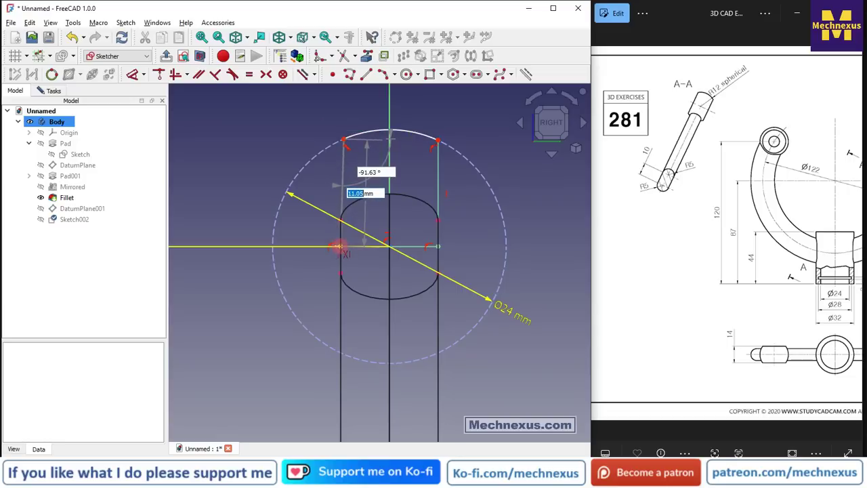
pyautogui.click(337, 246)
# Check the closed profile at the arm's end and leave the sketch.
pyautogui.scroll(-5, 399, 204)
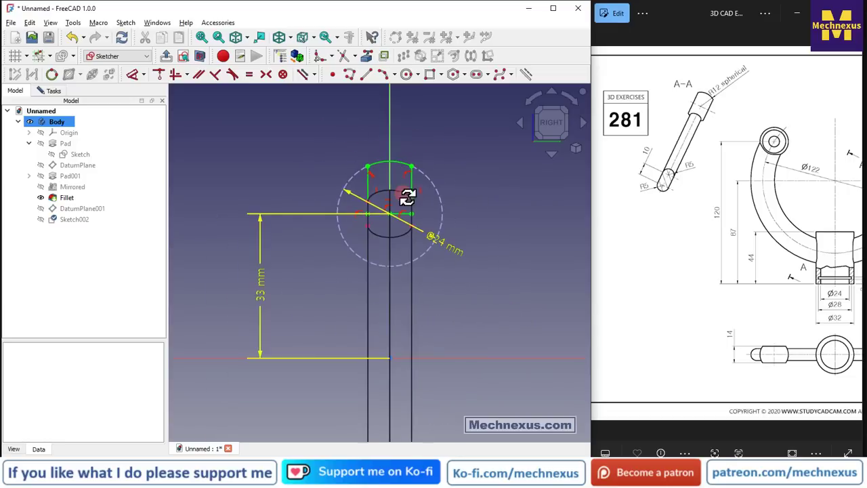
pyautogui.moveTo(395, 212)
pyautogui.mouseDown(button='middle')
pyautogui.moveTo(377, 223)
pyautogui.moveTo(387, 212)
pyautogui.moveTo(443, 204)
pyautogui.moveTo(471, 225)
pyautogui.moveTo(458, 242)
pyautogui.moveTo(462, 236)
pyautogui.mouseUp(button='middle')
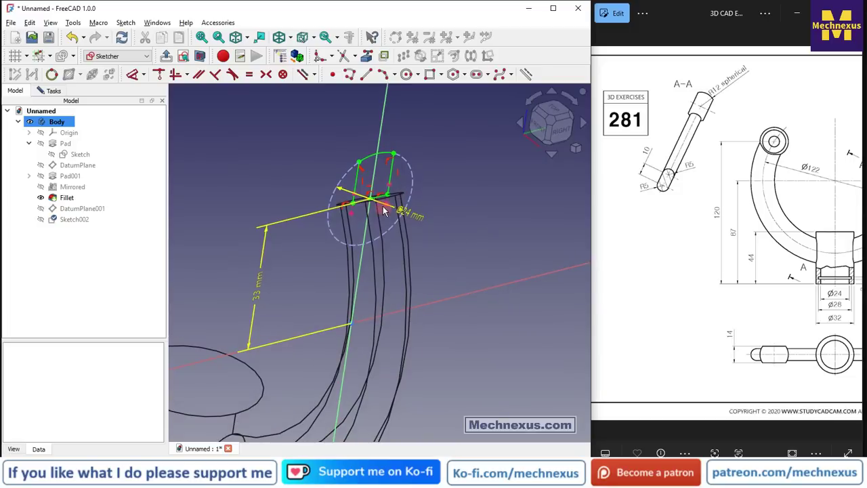
pyautogui.scroll(2, 363, 213)
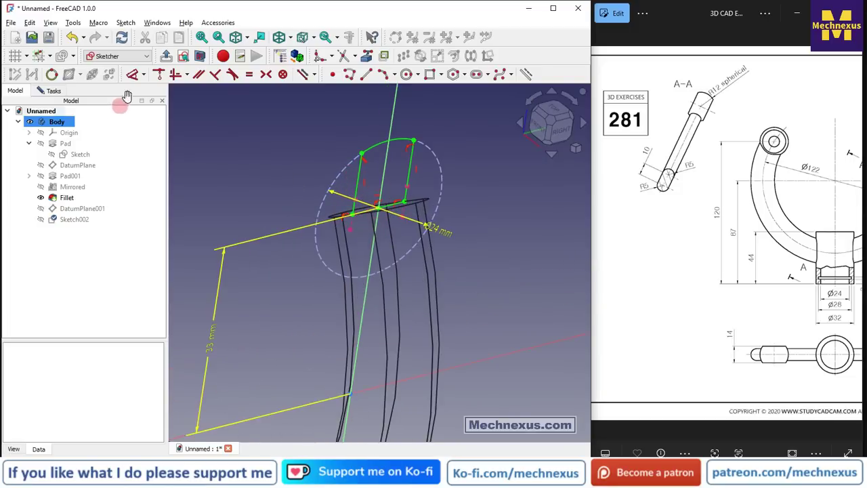
pyautogui.click(167, 59)
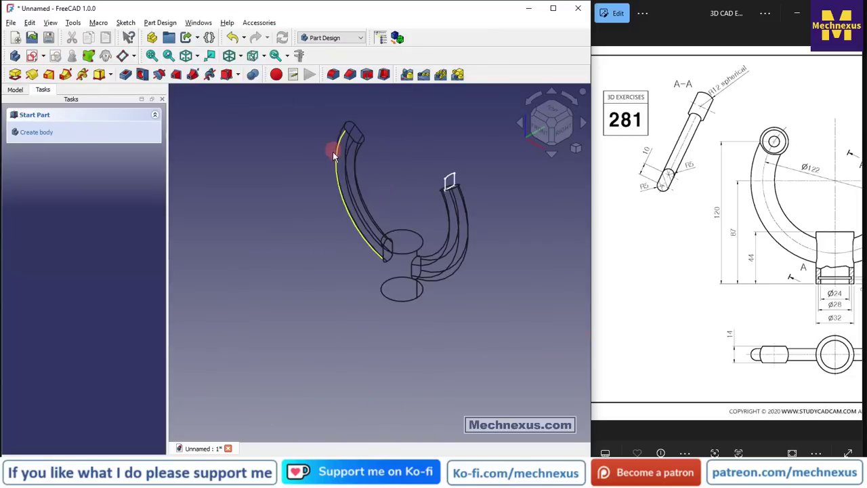
# Display the model shaded with visible edges using the Flat lines display style.
pyautogui.click(16, 90)
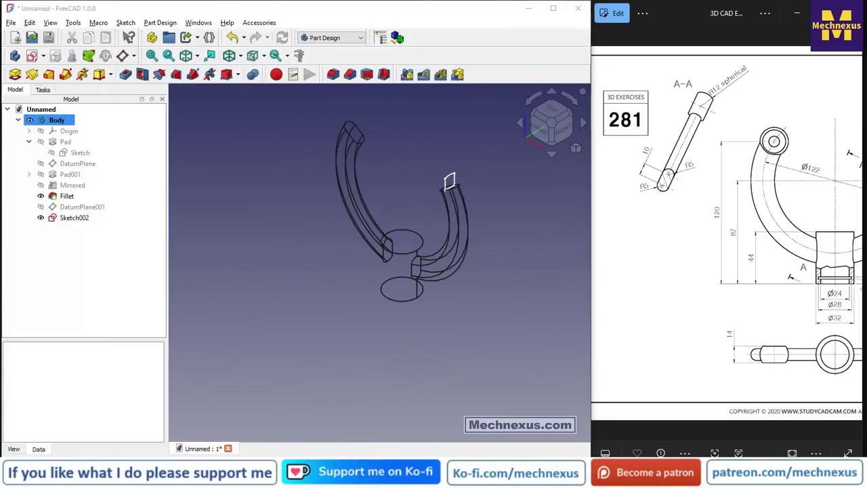
pyautogui.click(241, 56)
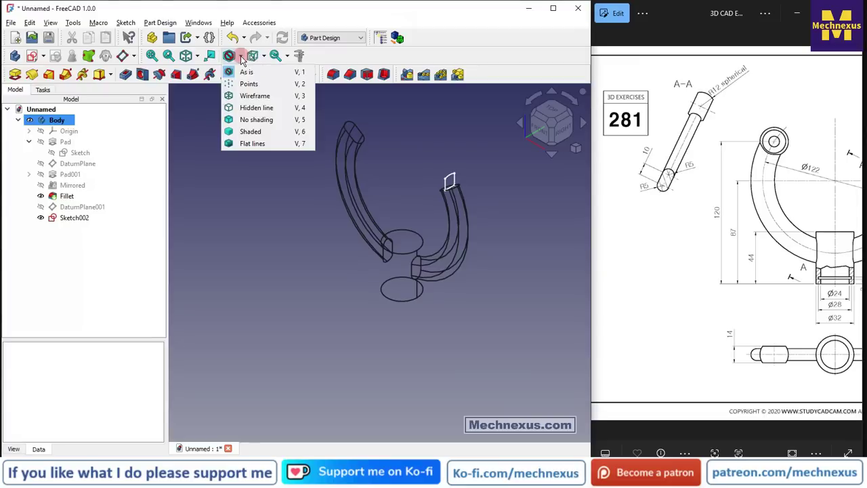
pyautogui.click(252, 144)
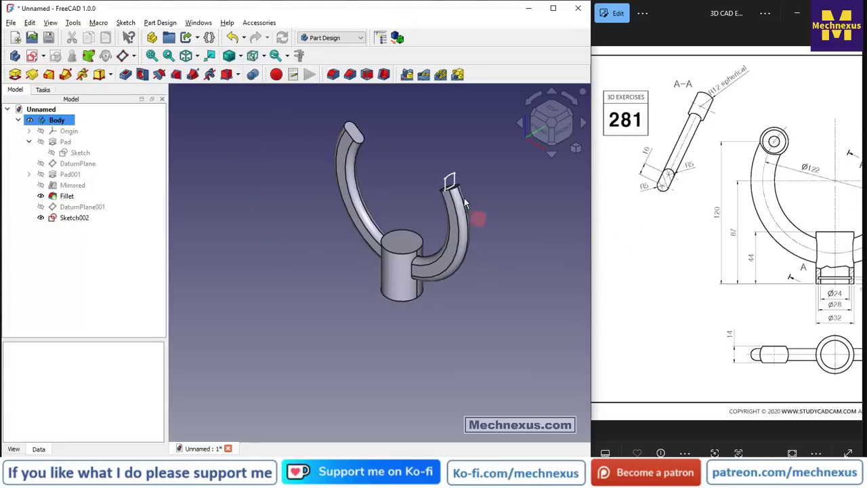
pyautogui.scroll(3, 464, 198)
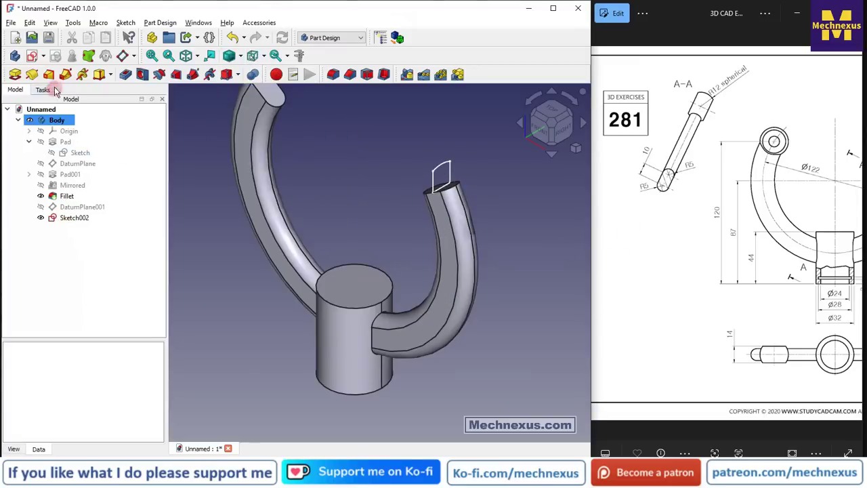
# Revolve the closed end profile 360° about its lower horizontal line to form the arm's spherical end.
pyautogui.click(31, 76)
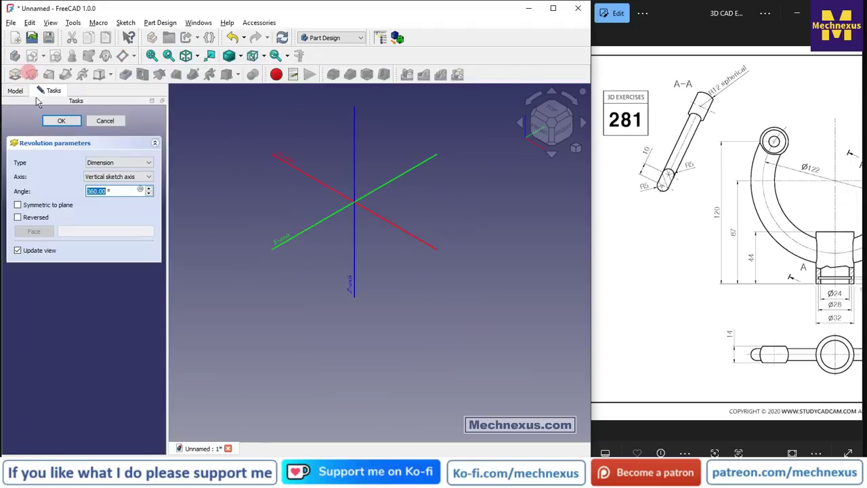
pyautogui.click(114, 178)
pyautogui.click(107, 221)
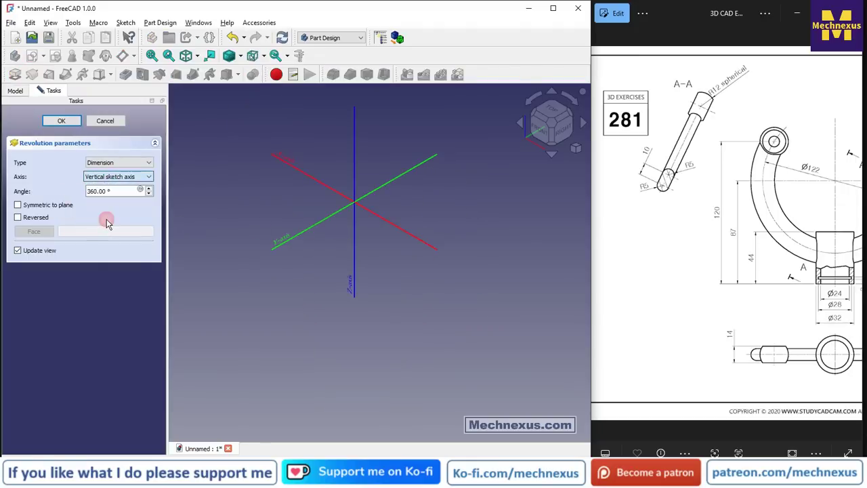
pyautogui.scroll(5, 468, 170)
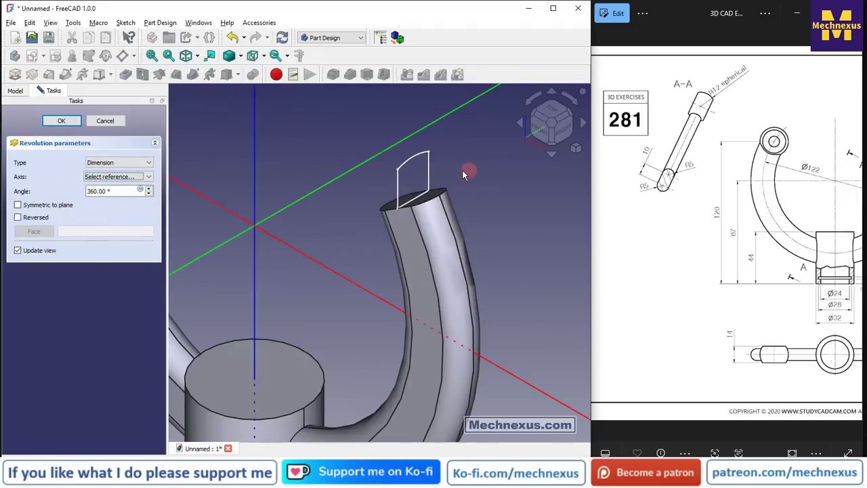
pyautogui.click(402, 211)
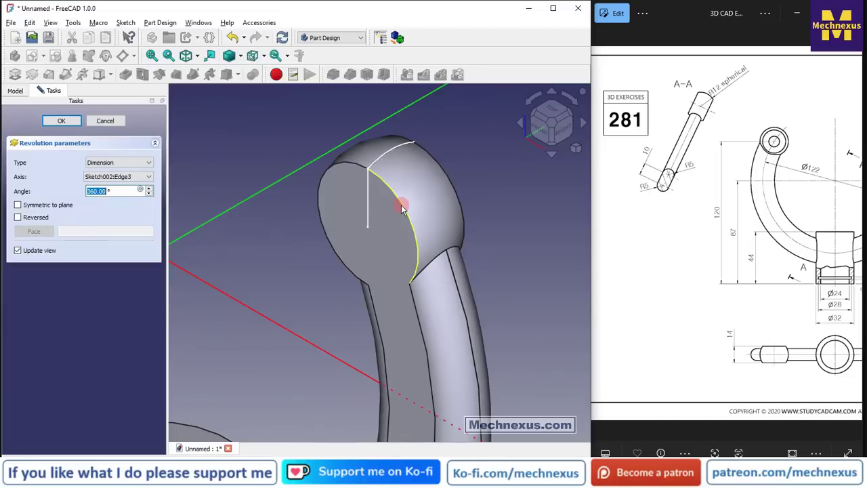
pyautogui.scroll(-3, 346, 196)
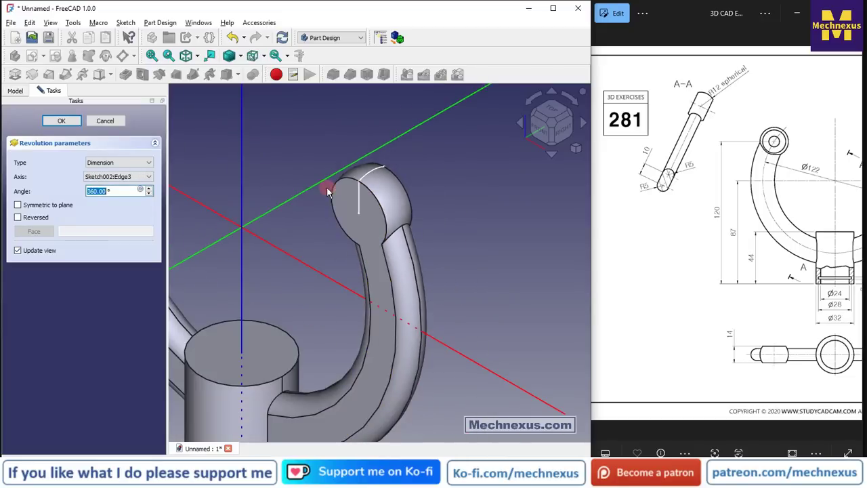
pyautogui.scroll(-3, 326, 188)
pyautogui.scroll(2, 337, 195)
pyautogui.moveTo(371, 201); pyautogui.dragTo(351, 217, button='middle')
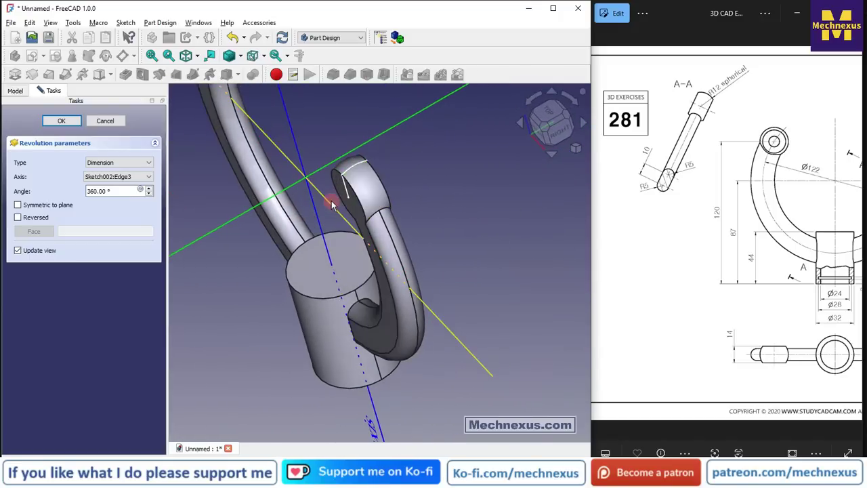
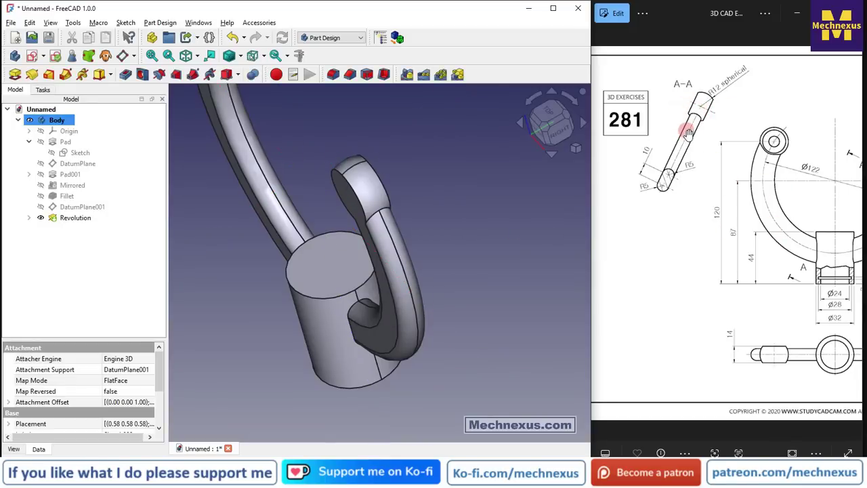
# Reopen the revolved end's profile sketch, examine its width against the arm's end, and close the sketch.
pyautogui.click(29, 219)
pyautogui.doubleClick(63, 231)
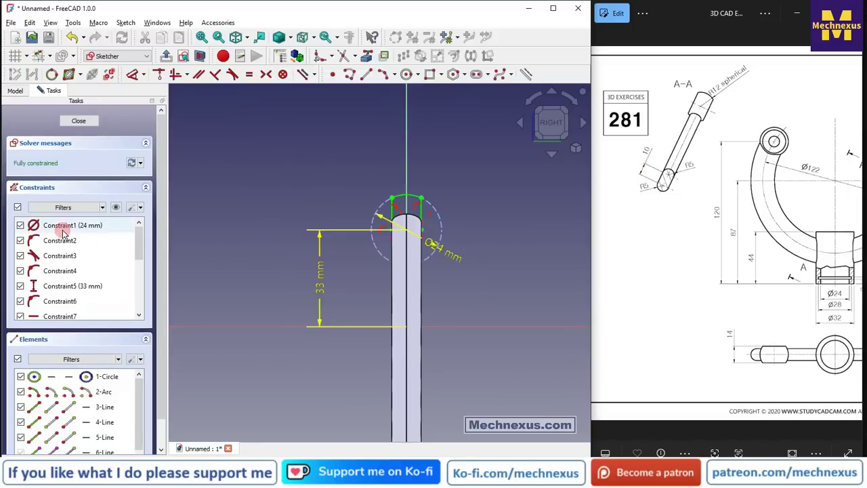
pyautogui.scroll(4, 379, 244)
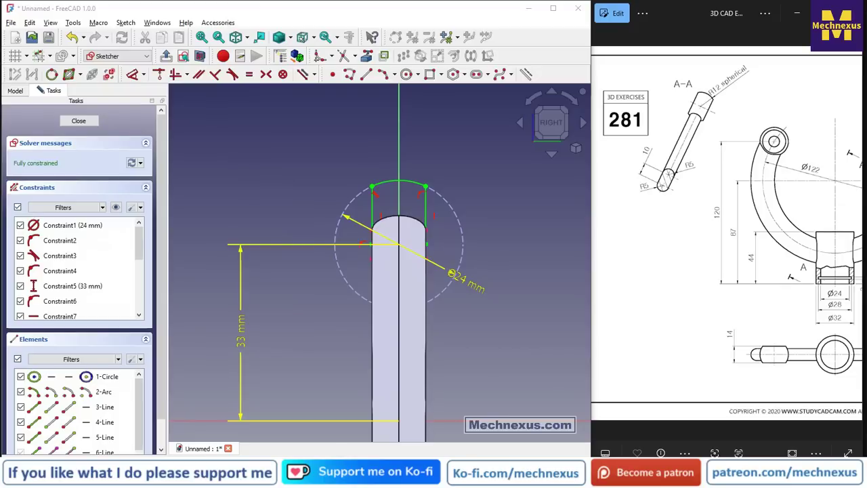
pyautogui.moveTo(384, 265)
pyautogui.mouseDown(button='middle')
pyautogui.moveTo(447, 236)
pyautogui.moveTo(427, 239)
pyautogui.moveTo(496, 272)
pyautogui.mouseUp(button='middle')
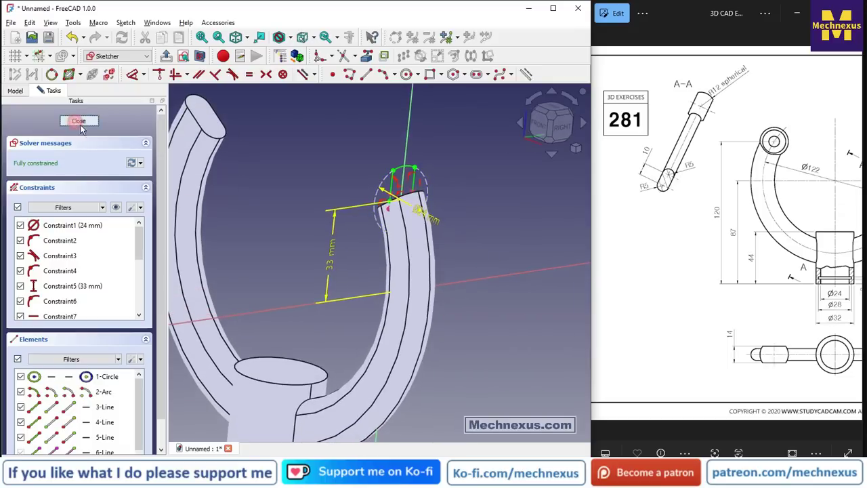
pyautogui.press('Escape')
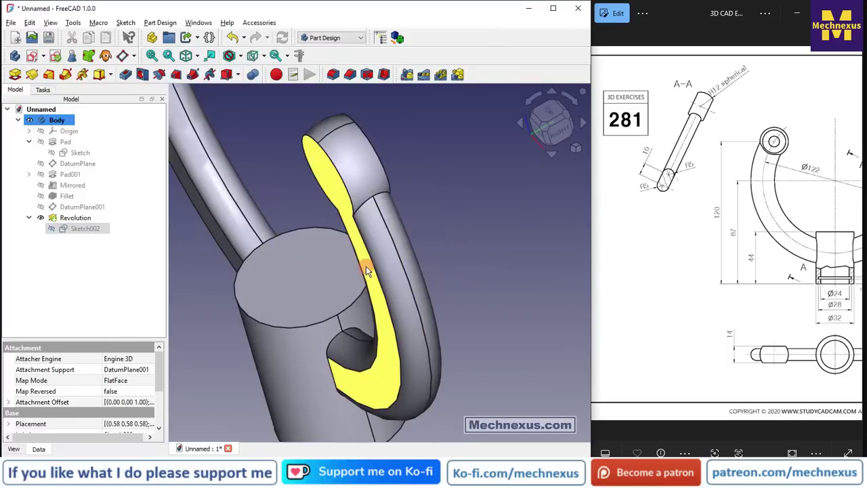
# Examine the flat side face shared by the revolved end and the curved arm from both sides.
pyautogui.click(366, 271)
pyautogui.moveTo(357, 285); pyautogui.dragTo(265, 301, button='middle')
pyautogui.click(266, 301)
pyautogui.click(374, 259)
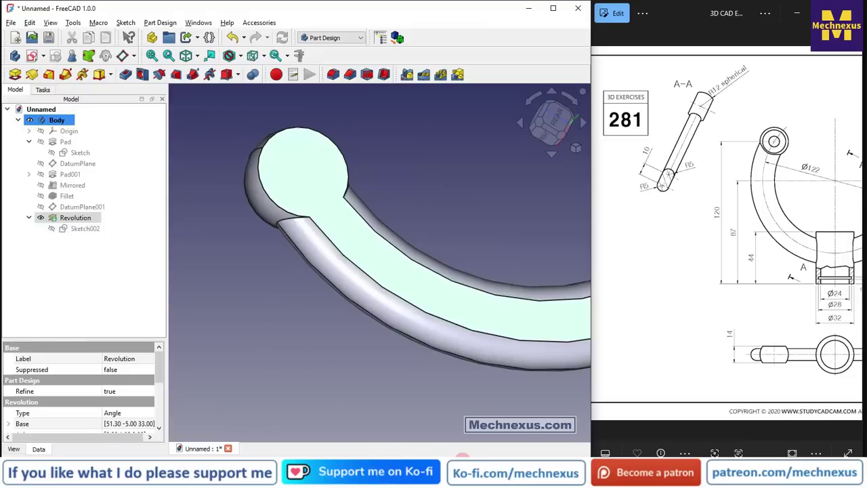
pyautogui.moveTo(306, 270); pyautogui.dragTo(408, 244, button='middle')
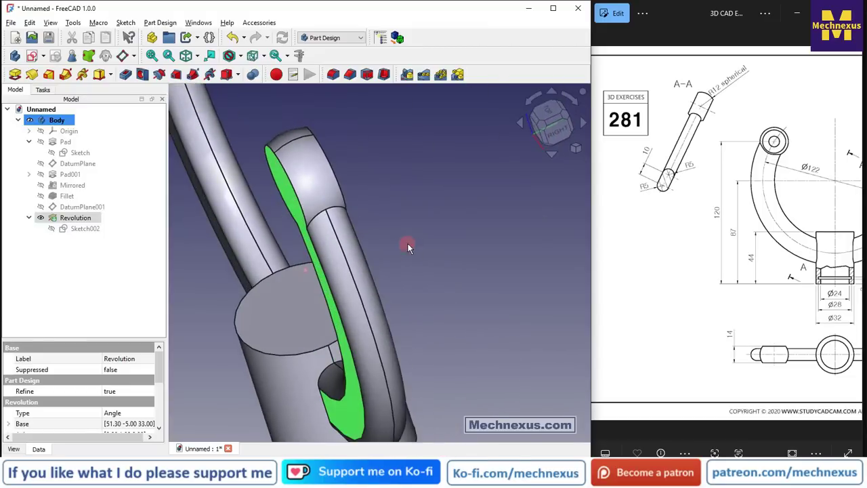
pyautogui.click(445, 188)
pyautogui.click(341, 175)
pyautogui.moveTo(341, 175); pyautogui.dragTo(319, 191, button='middle')
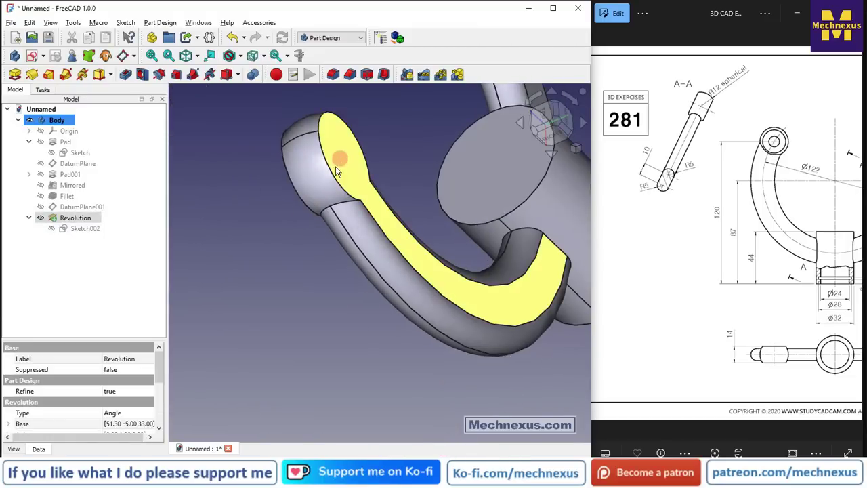
# Reopen the revolved end's profile sketch and delete the symmetry constraint on the horizontal line's endpoints.
pyautogui.click(86, 228)
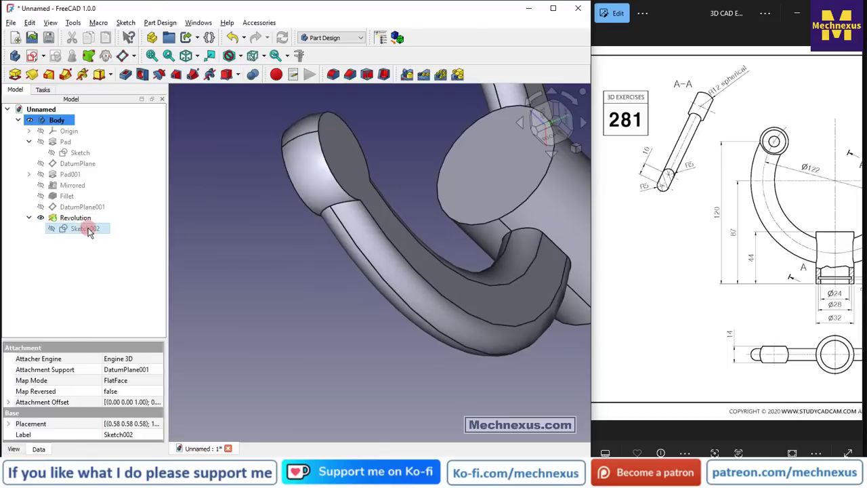
pyautogui.doubleClick(87, 229)
pyautogui.moveTo(338, 197)
pyautogui.mouseDown(button='middle')
pyautogui.moveTo(332, 212)
pyautogui.moveTo(347, 213)
pyautogui.mouseUp(button='middle')
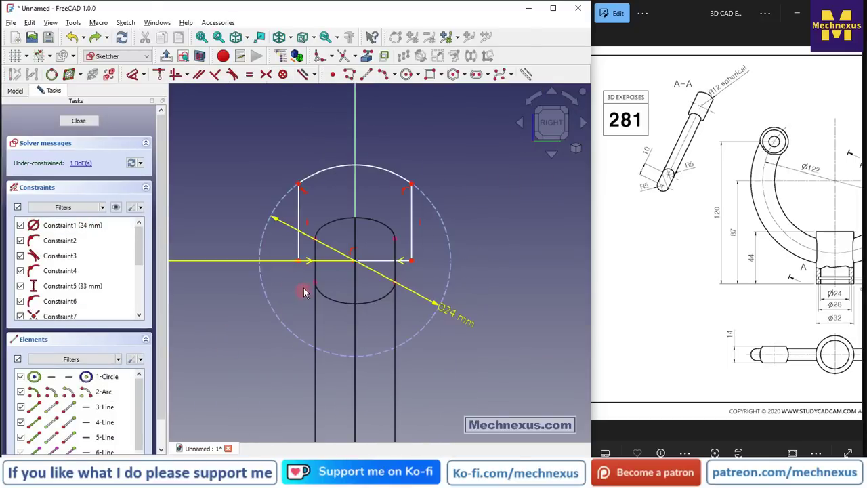
pyautogui.scroll(-5, 95, 281)
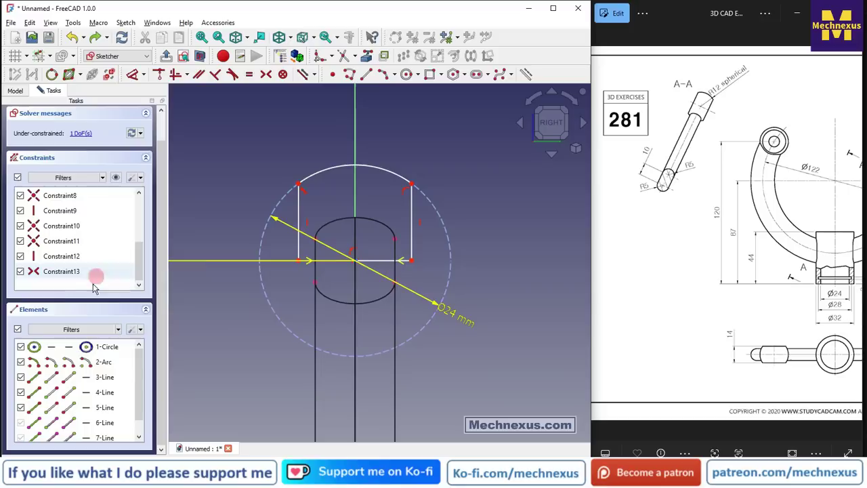
pyautogui.click(55, 272)
pyautogui.press('Delete')
pyautogui.scroll(2, 400, 271)
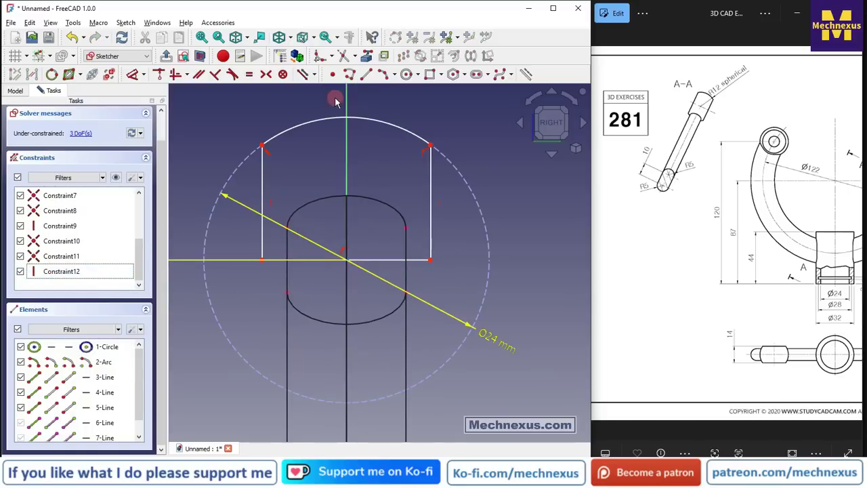
# Make both endpoints of the profile's horizontal line symmetric about the vertical axis.
pyautogui.click(265, 74)
pyautogui.click(262, 260)
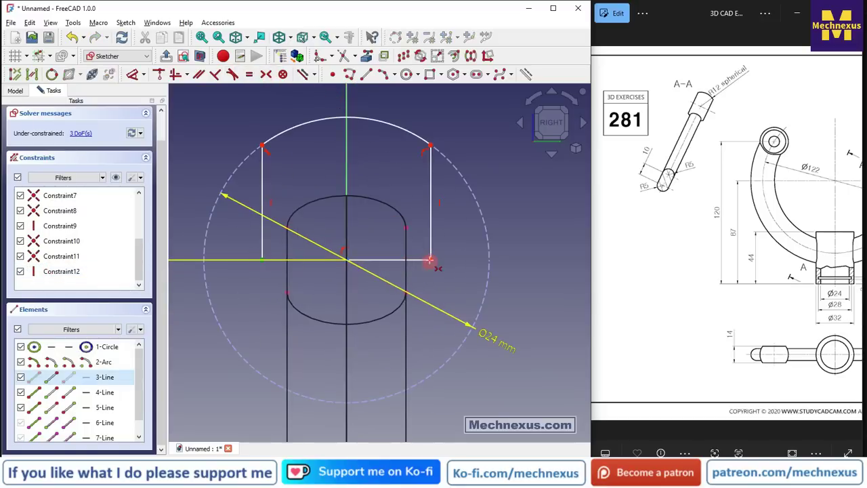
pyautogui.click(430, 260)
pyautogui.click(346, 181)
pyautogui.scroll(-2, 349, 184)
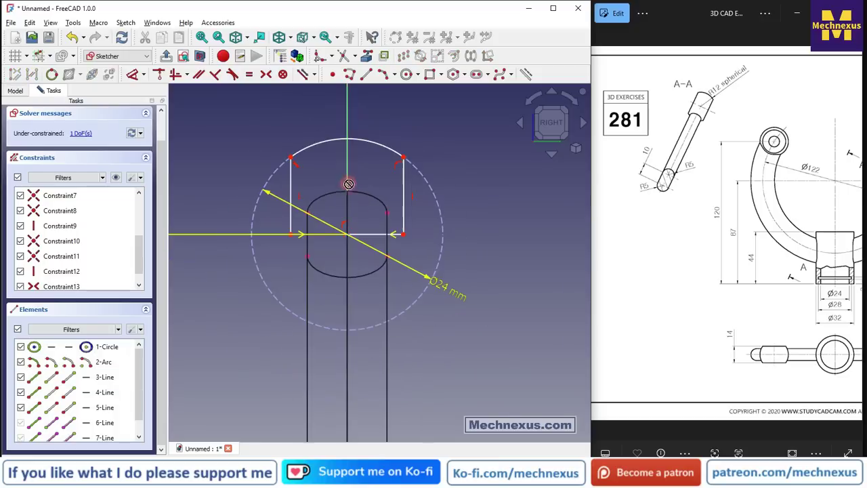
# Check the end's width in the reference drawing and dimension the profile's horizontal line to 14 mm.
pyautogui.moveTo(757, 304); pyautogui.dragTo(717, 303)
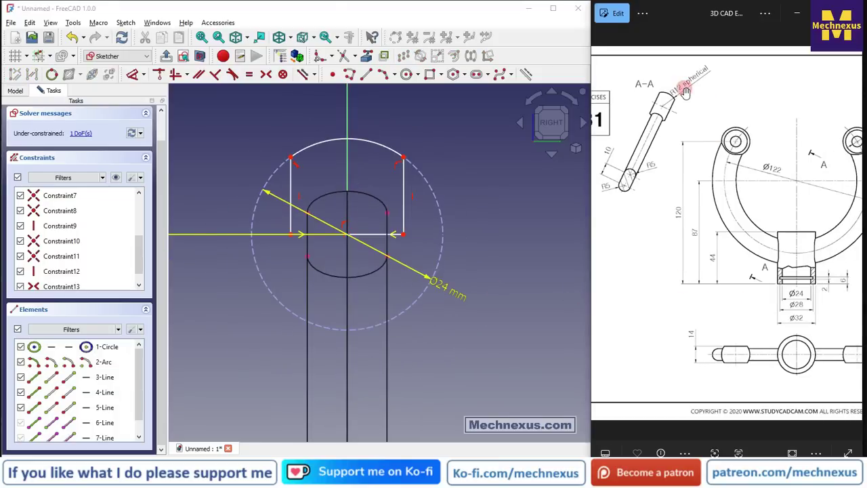
pyautogui.moveTo(788, 361); pyautogui.dragTo(693, 359)
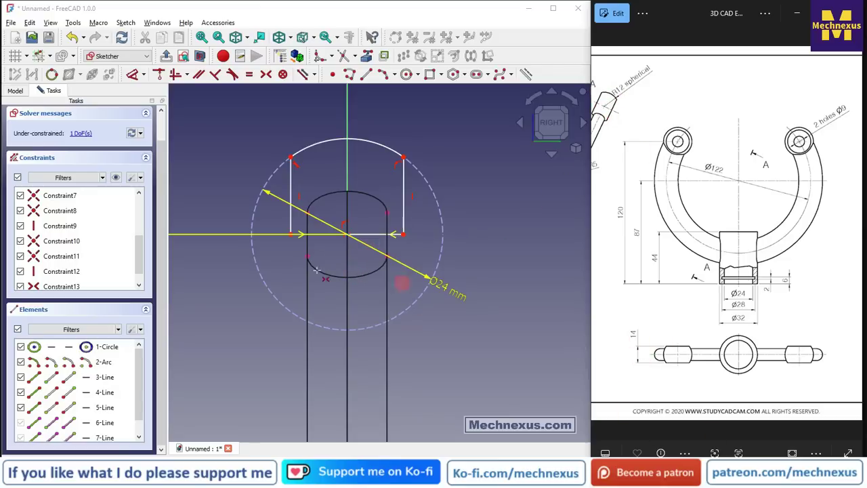
pyautogui.click(364, 255)
pyautogui.click(363, 286)
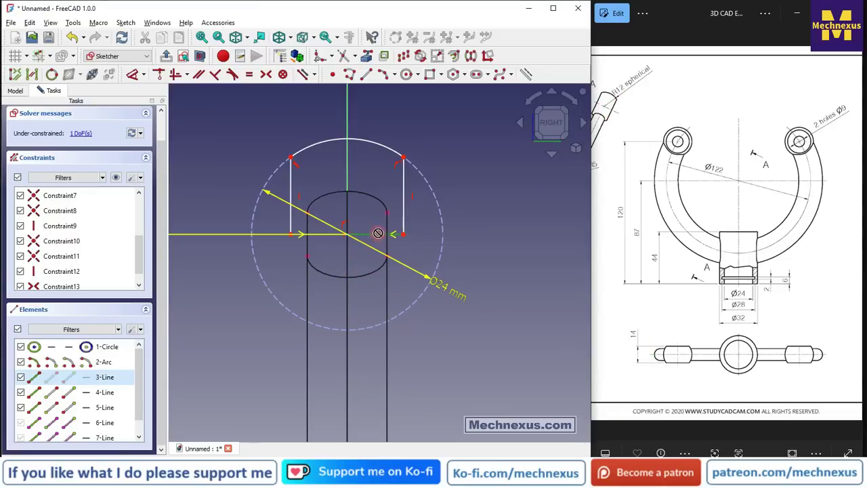
pyautogui.click(132, 74)
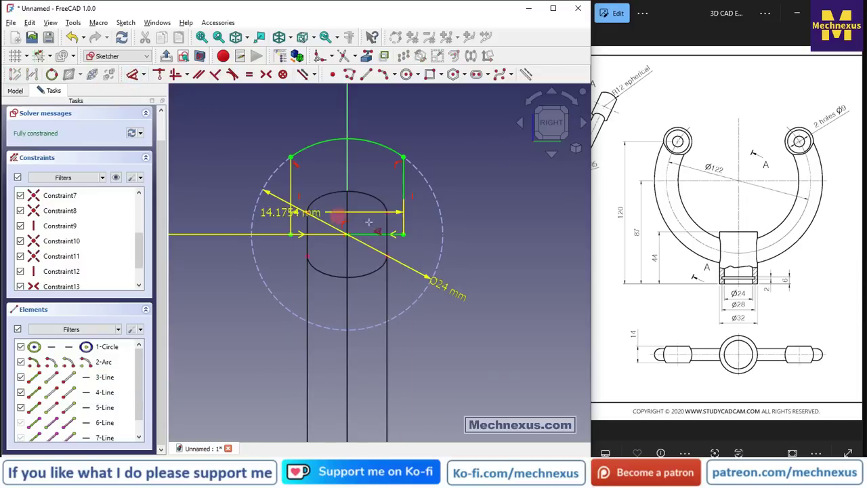
pyautogui.click(377, 296)
pyautogui.write('14')
pyautogui.press('Return')
# Leave the profile sketch and display the updated model in the Flat lines style with its feature tree.
pyautogui.scroll(5, 78, 203)
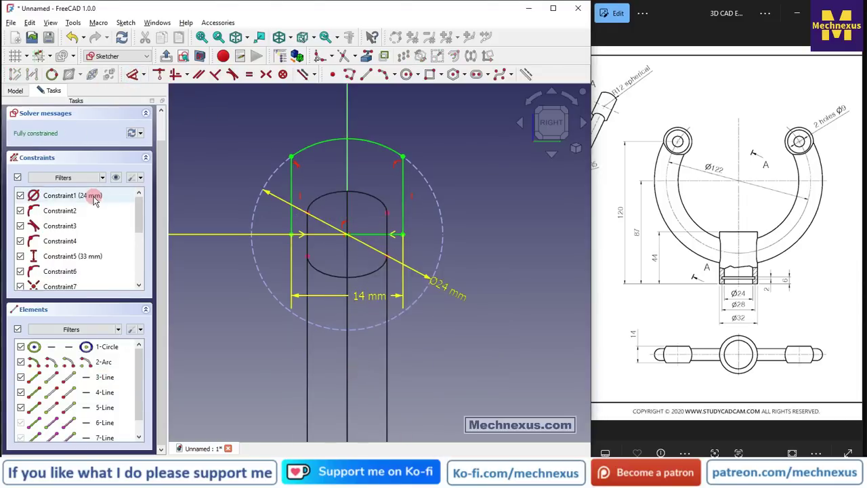
pyautogui.click(167, 56)
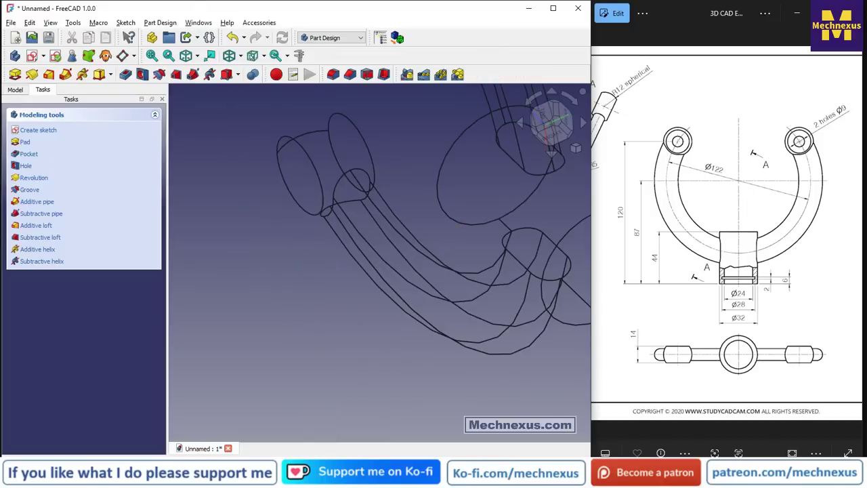
pyautogui.click(273, 313)
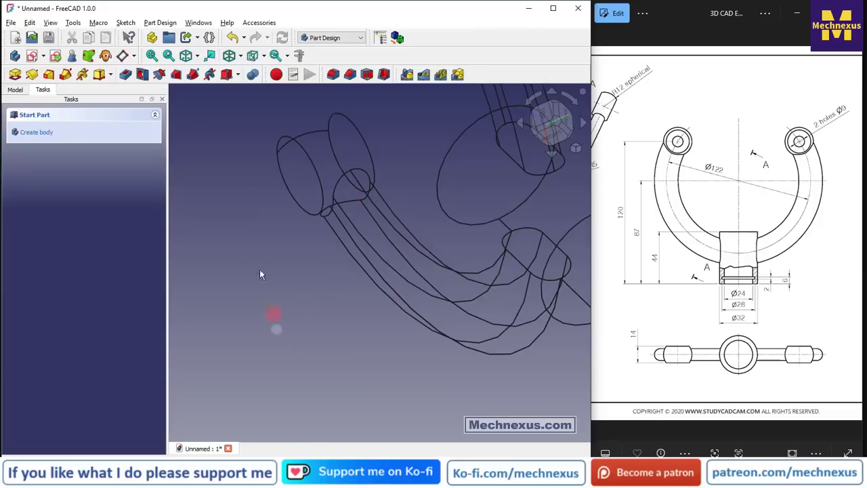
pyautogui.click(242, 57)
pyautogui.click(251, 141)
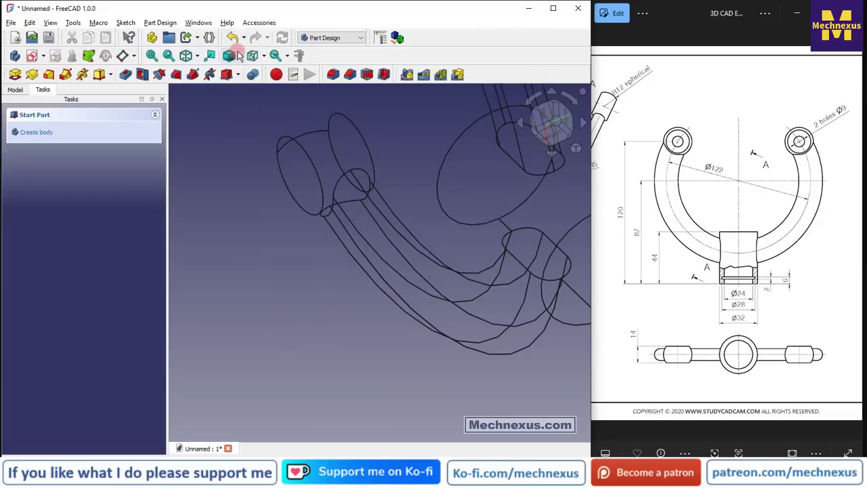
pyautogui.click(237, 55)
pyautogui.click(242, 130)
pyautogui.click(239, 56)
pyautogui.click(237, 144)
pyautogui.moveTo(237, 145)
pyautogui.mouseDown()
pyautogui.moveTo(271, 215)
pyautogui.moveTo(352, 174)
pyautogui.moveTo(250, 219)
pyautogui.moveTo(238, 153)
pyautogui.mouseUp()
pyautogui.click(15, 89)
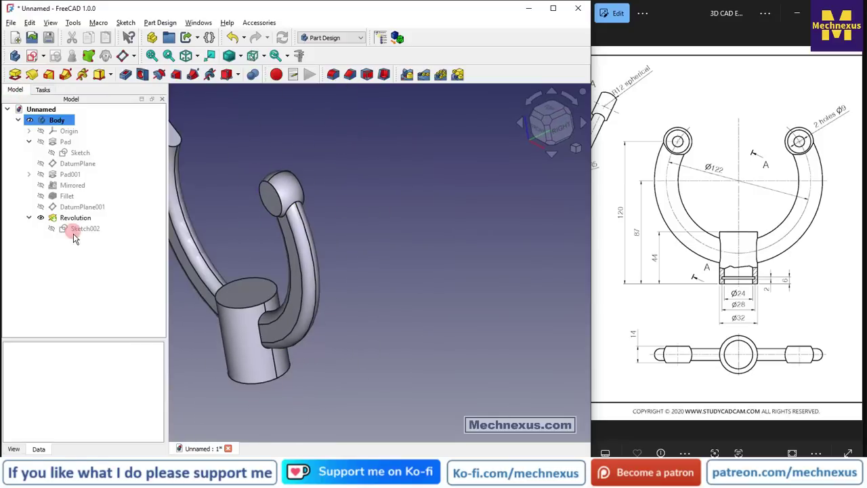
# Compare the revolved arm end with the rendered fork in the reference drawing.
pyautogui.moveTo(317, 235)
pyautogui.mouseDown()
pyautogui.moveTo(357, 219)
pyautogui.moveTo(329, 219)
pyautogui.moveTo(391, 173)
pyautogui.moveTo(341, 227)
pyautogui.mouseUp()
pyautogui.moveTo(799, 204); pyautogui.dragTo(593, 208)
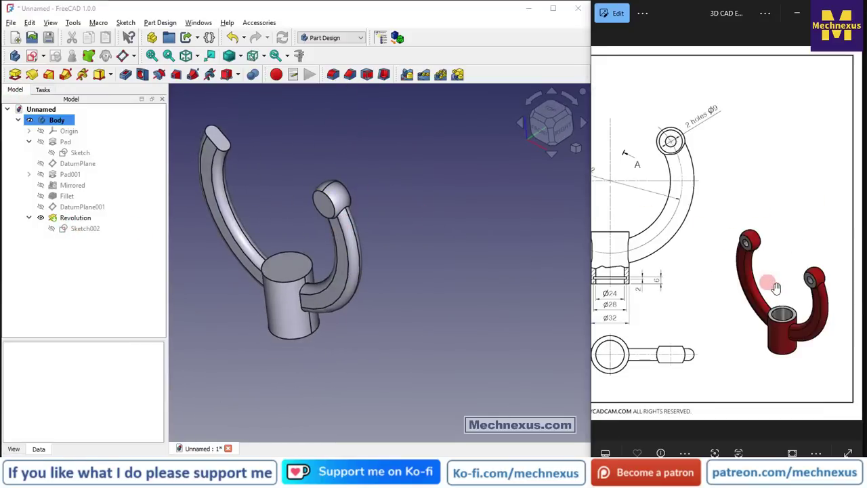
pyautogui.scroll(5, 767, 285)
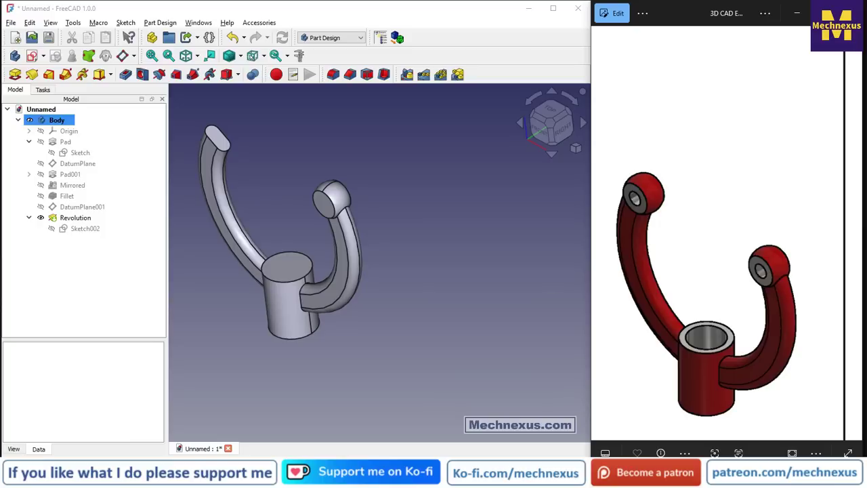
# Mirror the revolved spherical end across the YZ plane onto the other arm of the fork.
pyautogui.click(324, 203)
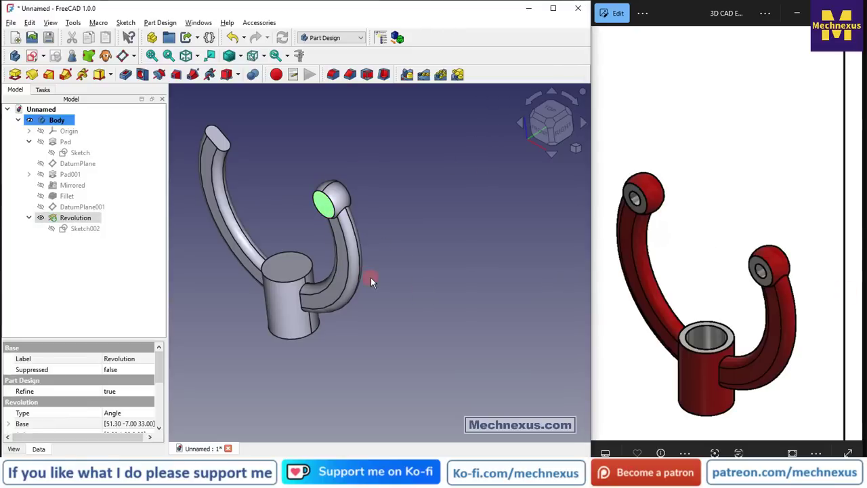
pyautogui.click(250, 300)
pyautogui.click(88, 218)
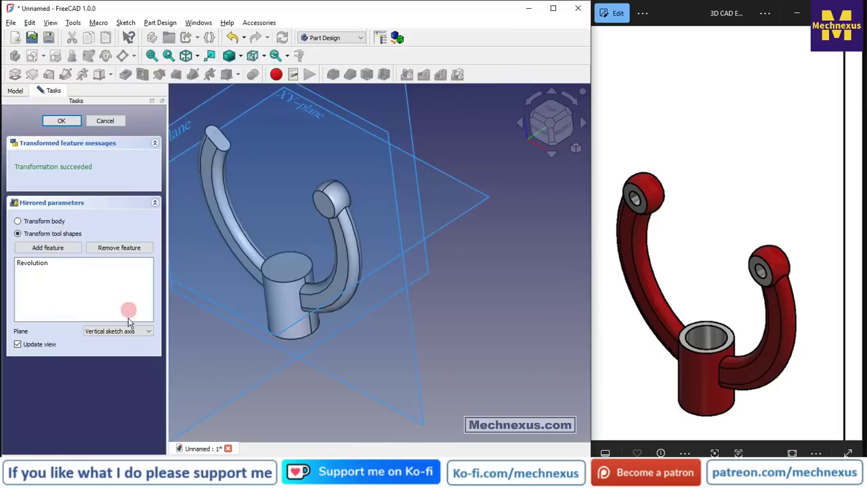
pyautogui.click(119, 331)
pyautogui.click(112, 372)
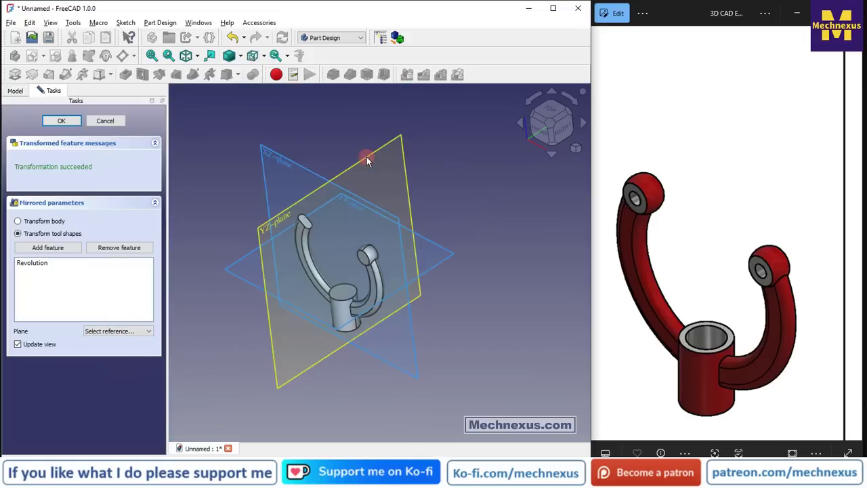
pyautogui.click(366, 156)
pyautogui.scroll(3, 317, 254)
pyautogui.moveTo(317, 254); pyautogui.dragTo(280, 248, button='middle')
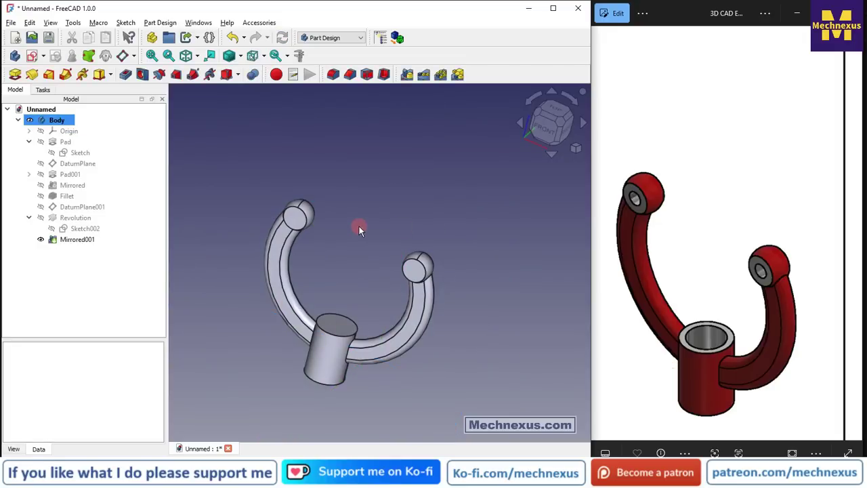
# Check the hole callout for the arm ends in the reference drawing and start a sketch on an arm end's flat front face.
pyautogui.click(745, 190)
pyautogui.scroll(-3, 745, 188)
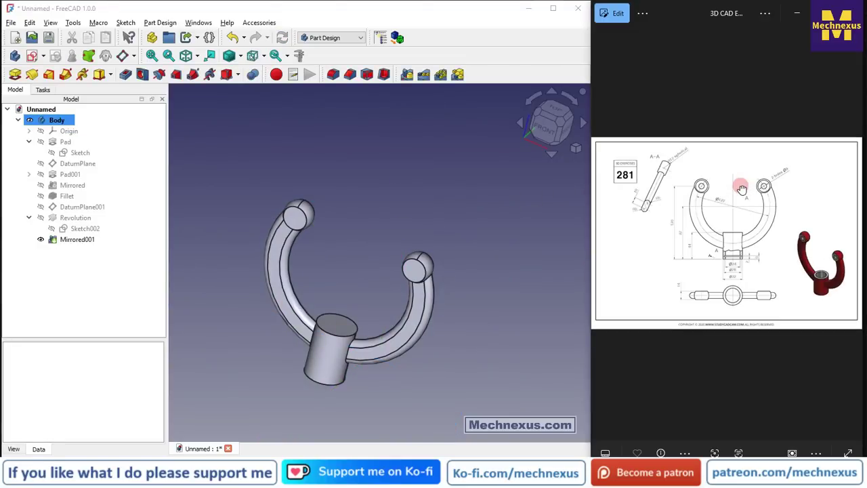
pyautogui.scroll(3, 738, 191)
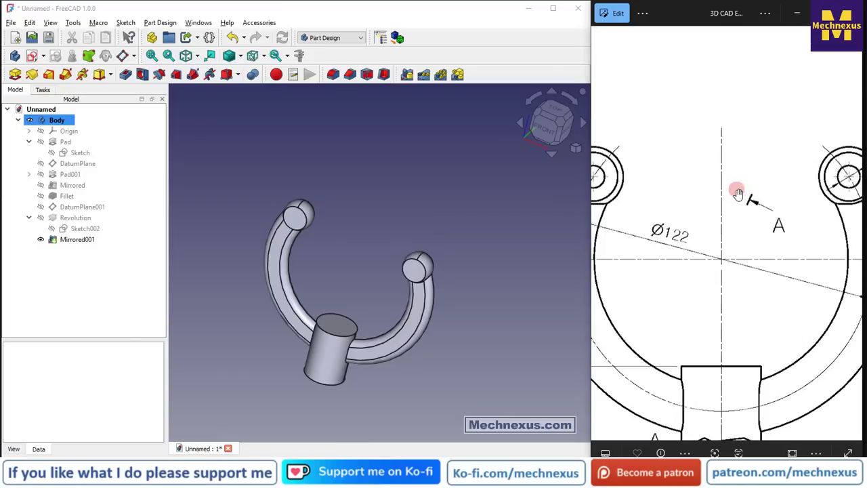
pyautogui.moveTo(733, 211); pyautogui.dragTo(647, 232)
pyautogui.scroll(-2, 758, 150)
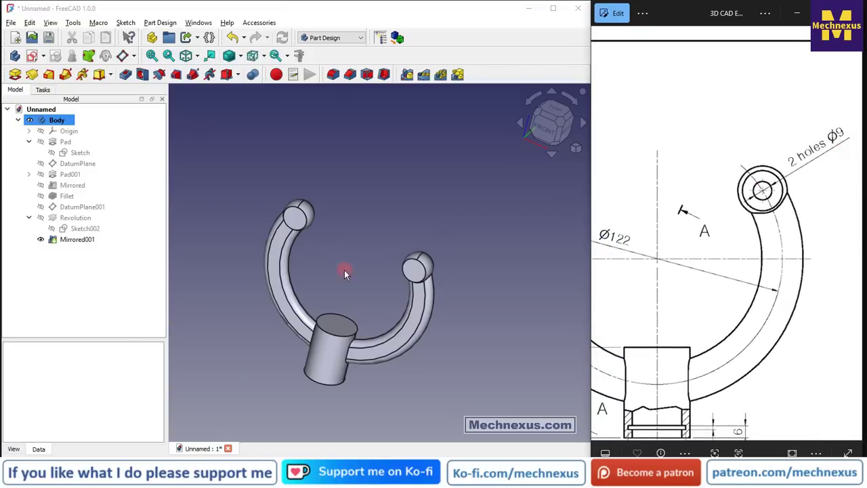
pyautogui.click(418, 272)
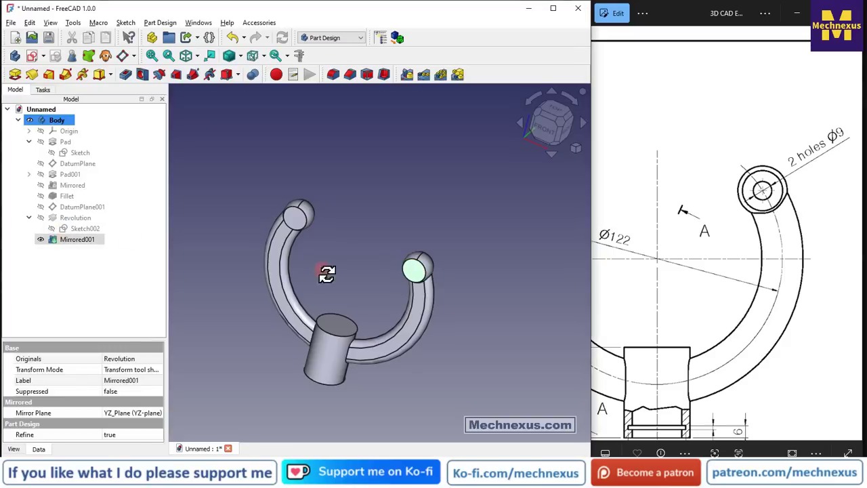
pyautogui.moveTo(325, 275); pyautogui.dragTo(302, 251)
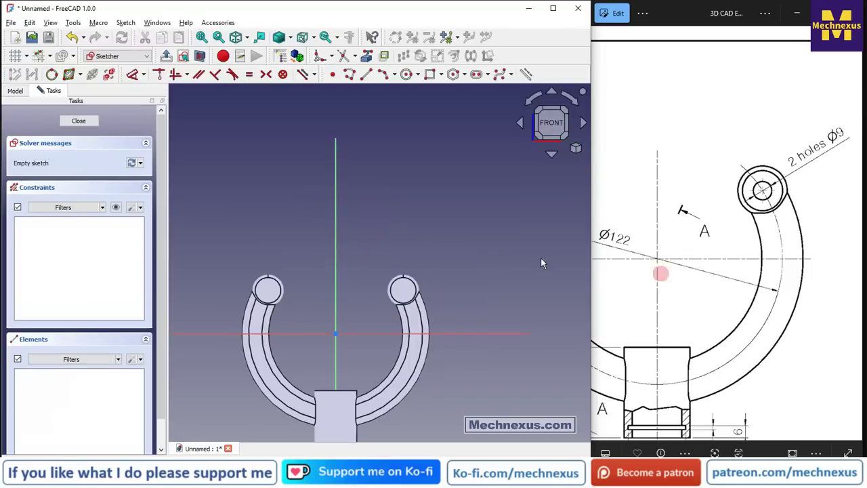
pyautogui.click(510, 254)
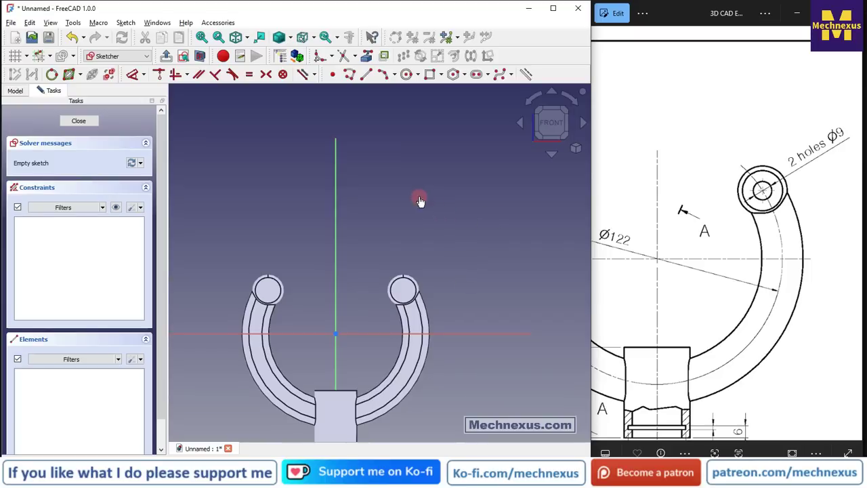
# Bring the circular edges of both arm ends' flat faces into the sketch as external geometry.
pyautogui.scroll(-1, 418, 197)
pyautogui.scroll(2, 385, 259)
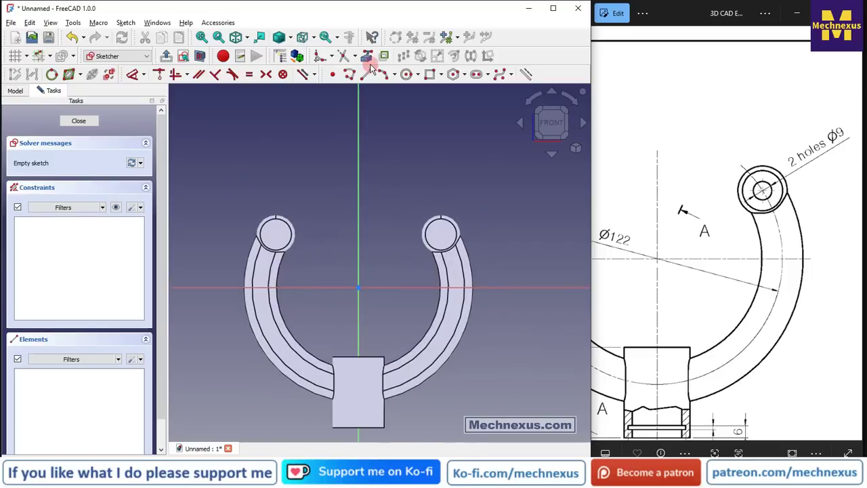
pyautogui.click(454, 231)
pyautogui.click(283, 223)
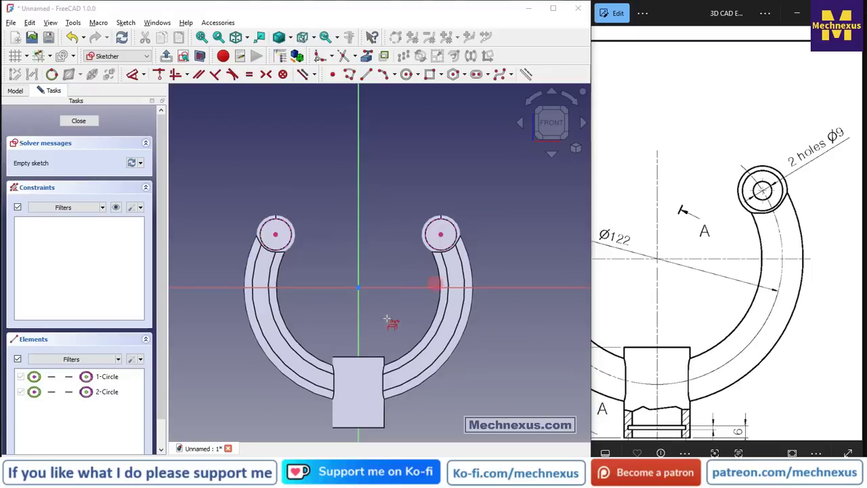
pyautogui.scroll(-2, 372, 306)
pyautogui.scroll(3, 374, 406)
pyautogui.scroll(-1, 370, 414)
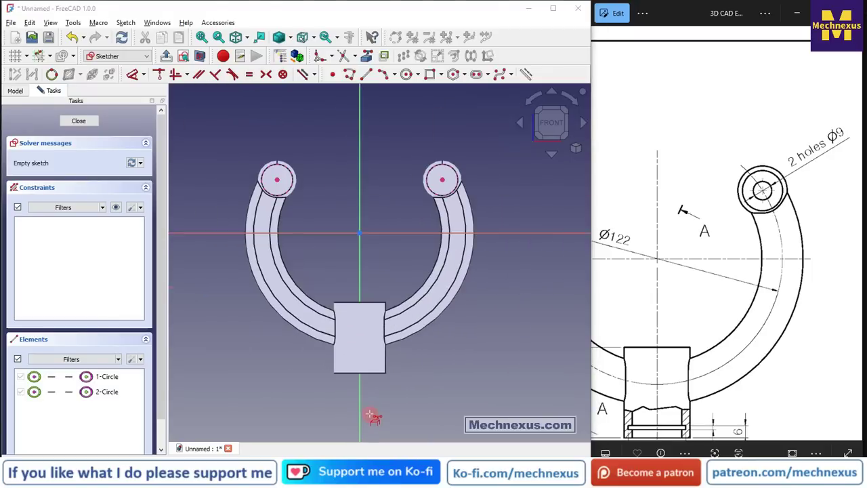
pyautogui.rightClick(325, 188)
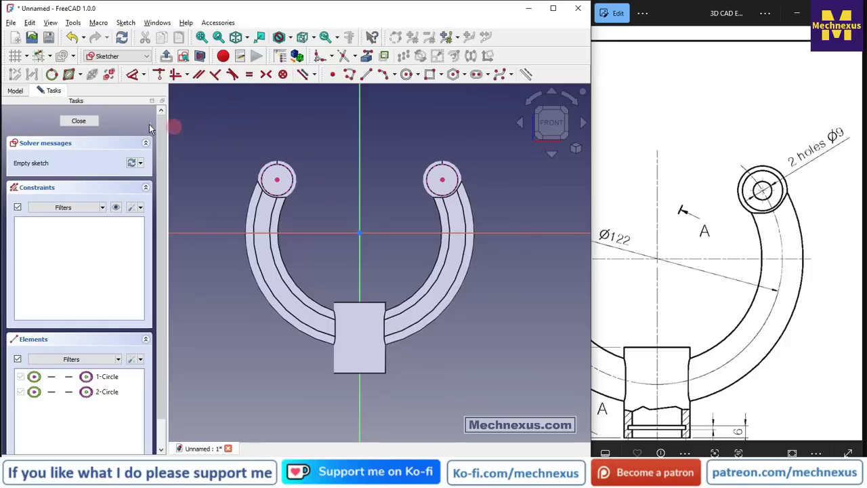
# Sketch a circle centred on each arm end's face, about 12.1 mm in diameter on one and about 12.8 mm on the other.
pyautogui.click(407, 74)
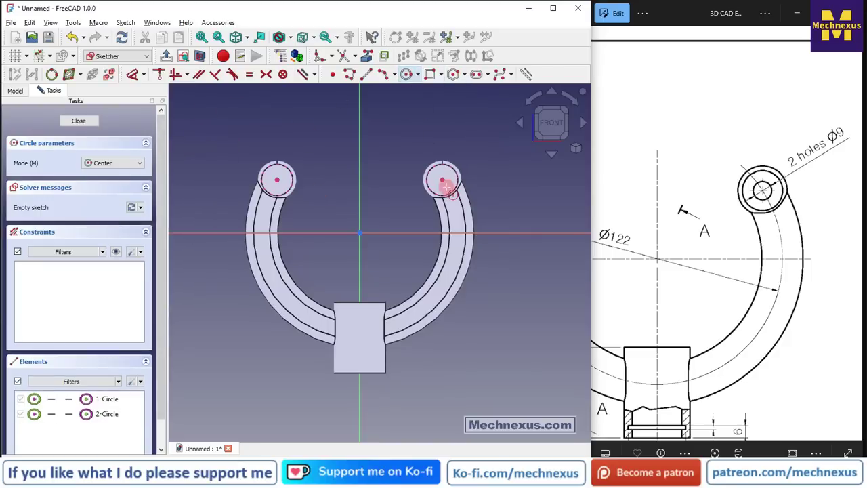
pyautogui.scroll(2, 442, 182)
pyautogui.click(439, 176)
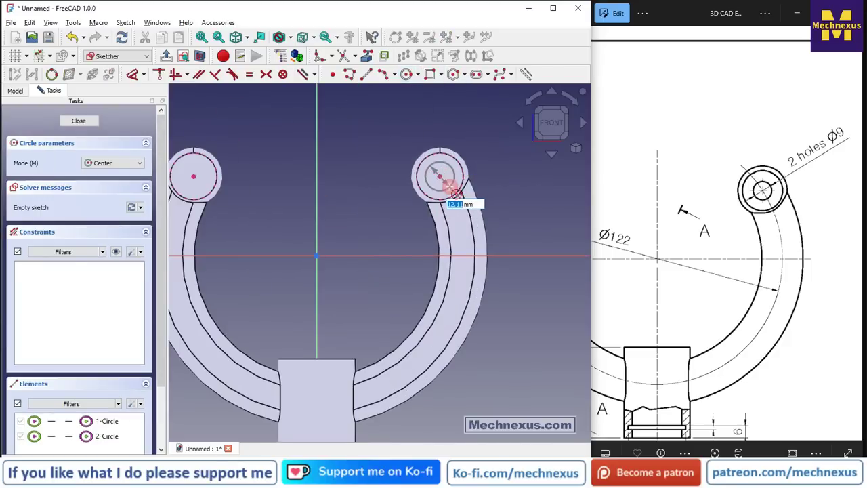
pyautogui.click(456, 193)
pyautogui.click(194, 176)
pyautogui.click(208, 196)
pyautogui.scroll(-2, 332, 211)
pyautogui.rightClick(345, 213)
# Check the hole size in the reference drawing and dimension the circle on the +X arm end to a 9 mm diameter.
pyautogui.click(132, 74)
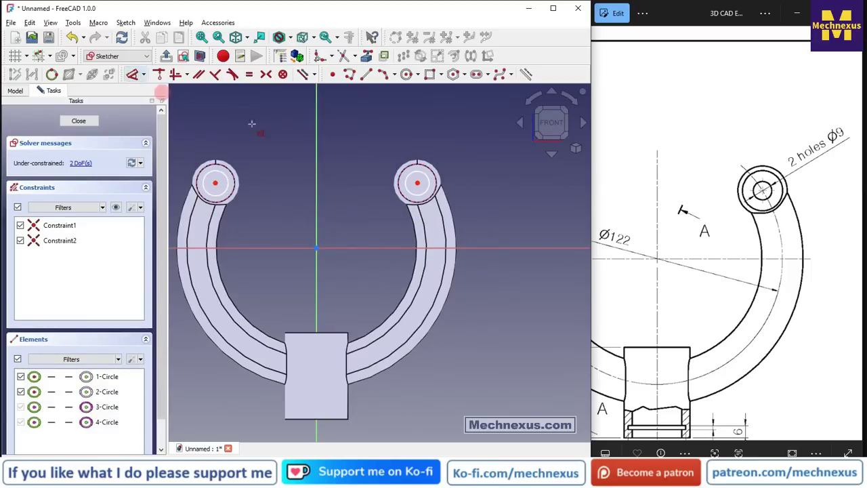
pyautogui.moveTo(806, 155); pyautogui.dragTo(732, 167)
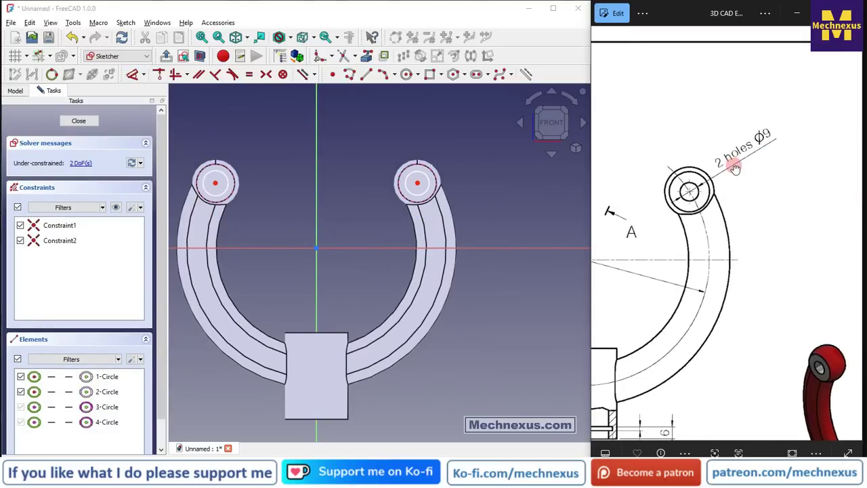
pyautogui.click(427, 175)
pyautogui.click(457, 144)
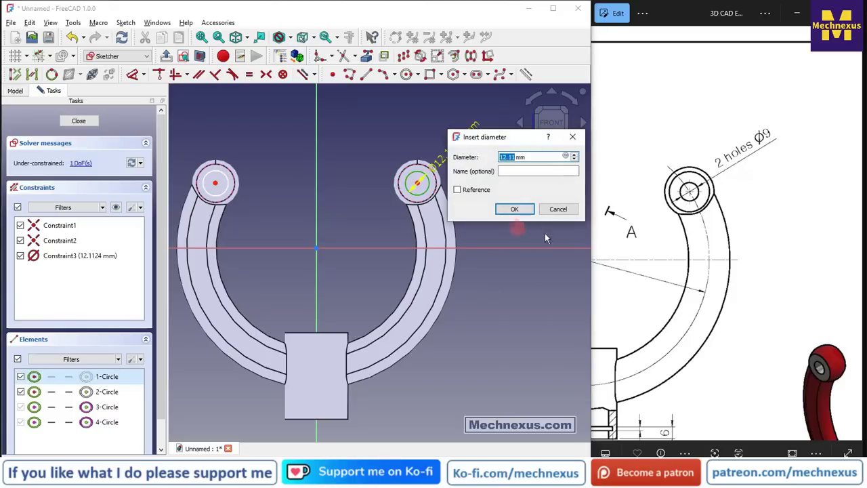
pyautogui.press('Return')
pyautogui.click(221, 177)
pyautogui.click(245, 139)
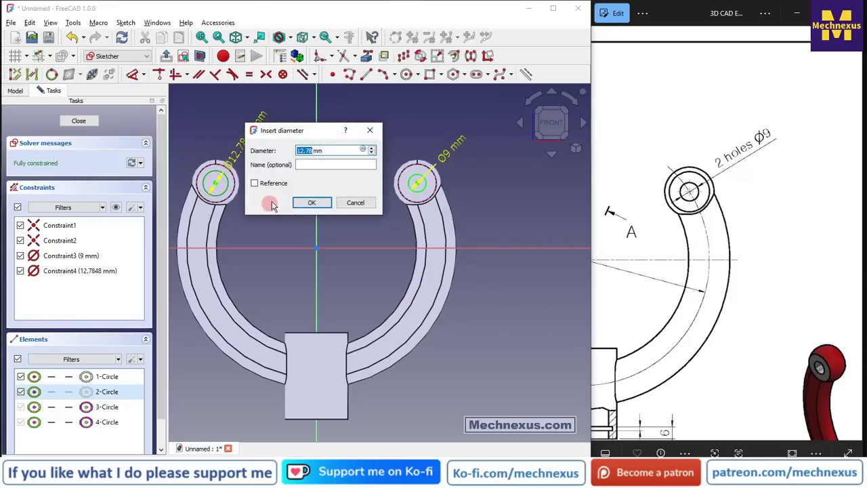
pyautogui.click(350, 203)
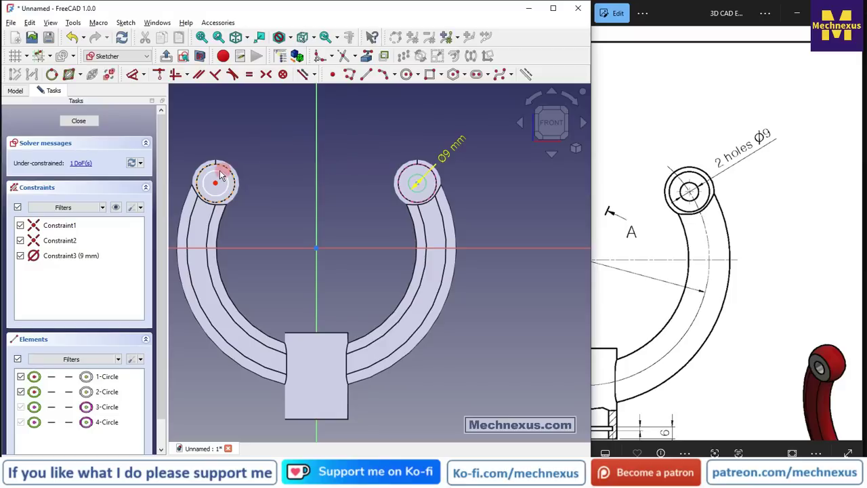
# Constrain the two hole circles to be equal and leave the sketch in an isometric view.
pyautogui.click(418, 176)
pyautogui.click(419, 178)
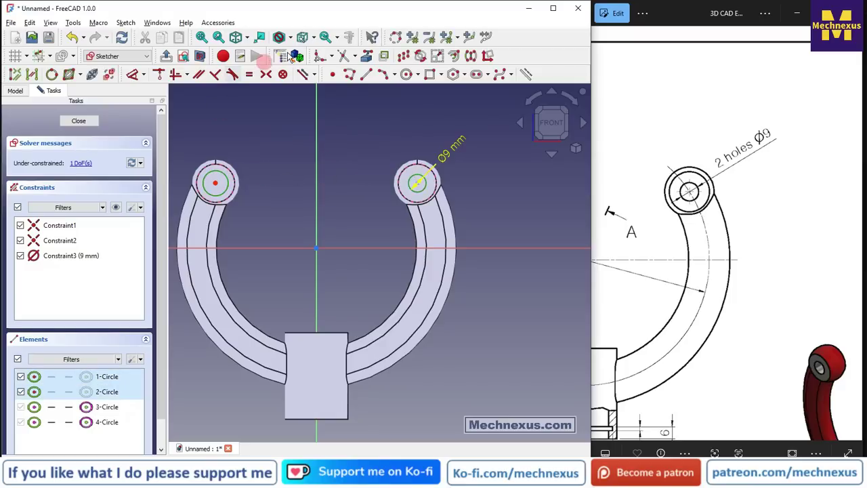
pyautogui.click(249, 73)
pyautogui.scroll(-3, 368, 187)
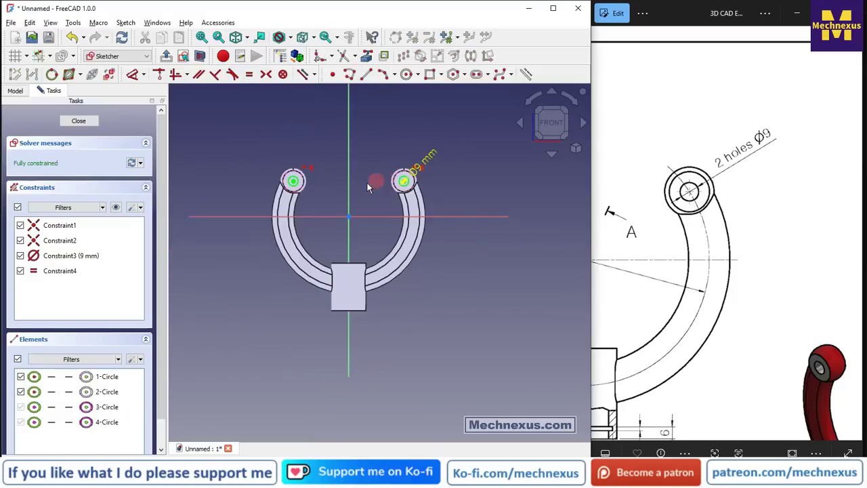
pyautogui.press('0')
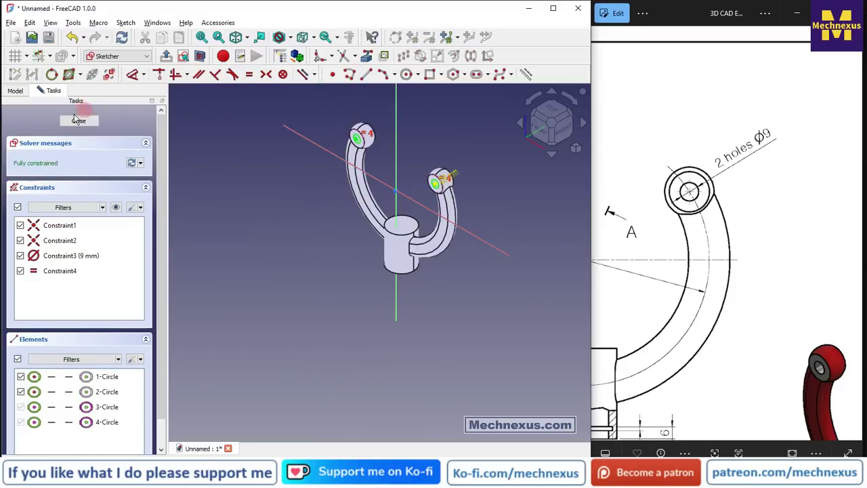
pyautogui.click(167, 55)
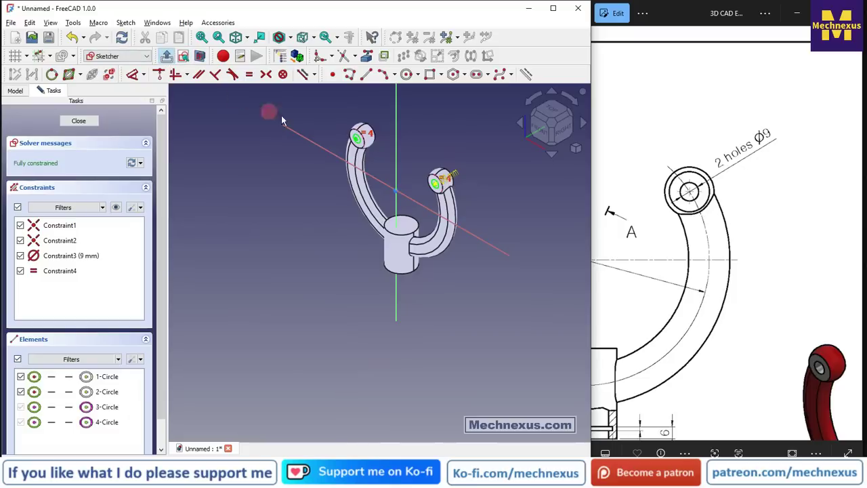
pyautogui.scroll(-2, 352, 156)
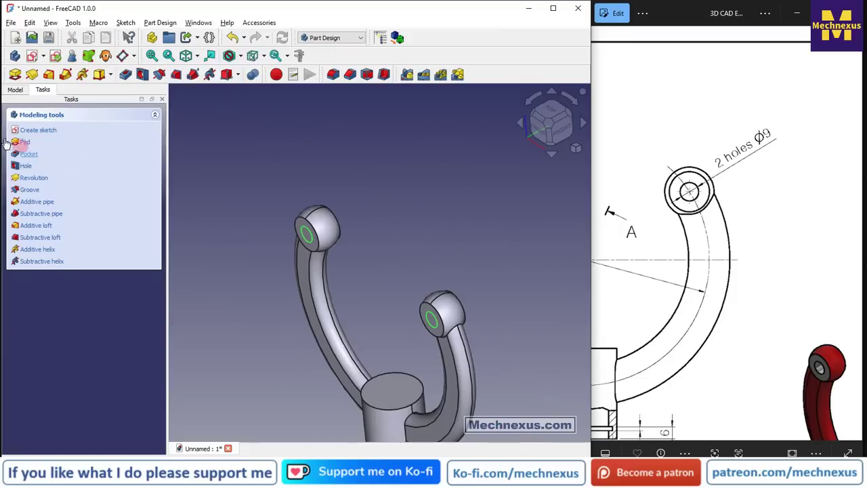
# Use the Hole feature on the circle sketch to cut 9 mm diameter holes through all of both arm ends.
pyautogui.click(14, 90)
pyautogui.click(73, 251)
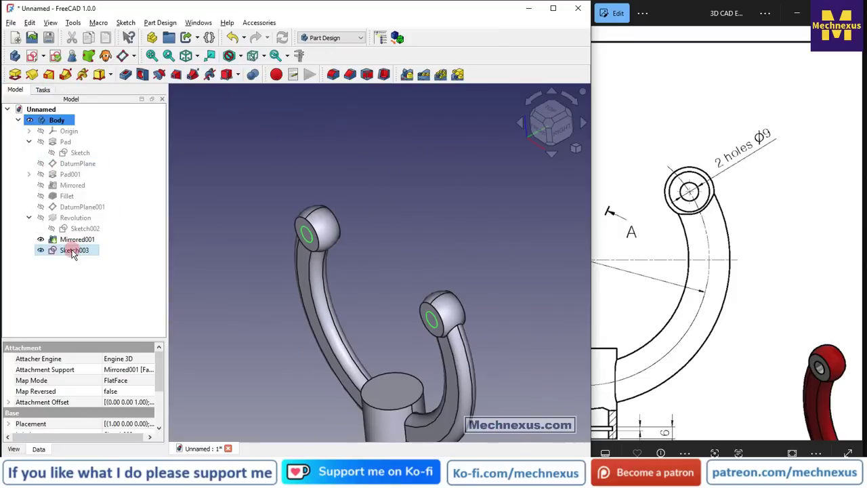
pyautogui.doubleClick(712, 205)
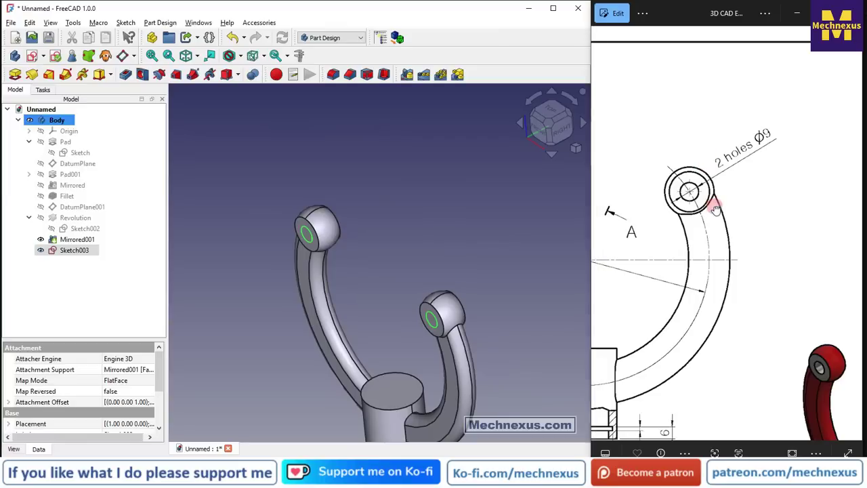
pyautogui.moveTo(363, 248)
pyautogui.mouseDown()
pyautogui.moveTo(269, 163)
pyautogui.moveTo(420, 271)
pyautogui.moveTo(352, 280)
pyautogui.moveTo(372, 279)
pyautogui.mouseUp()
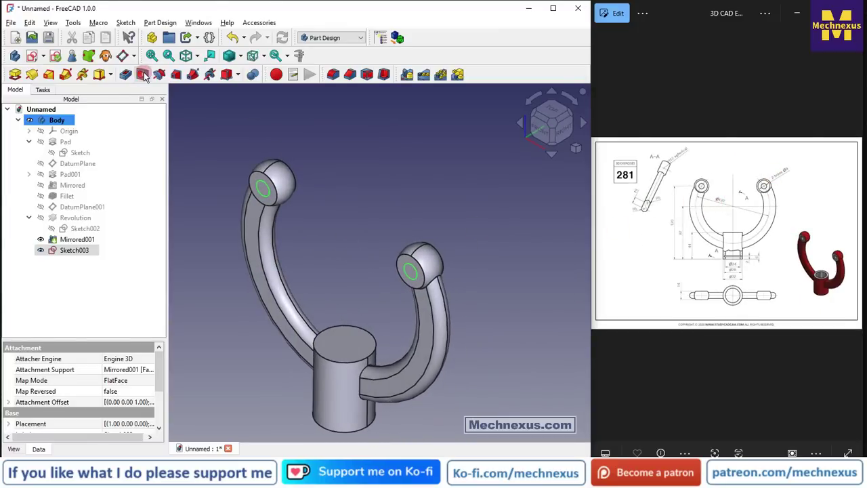
pyautogui.click(144, 75)
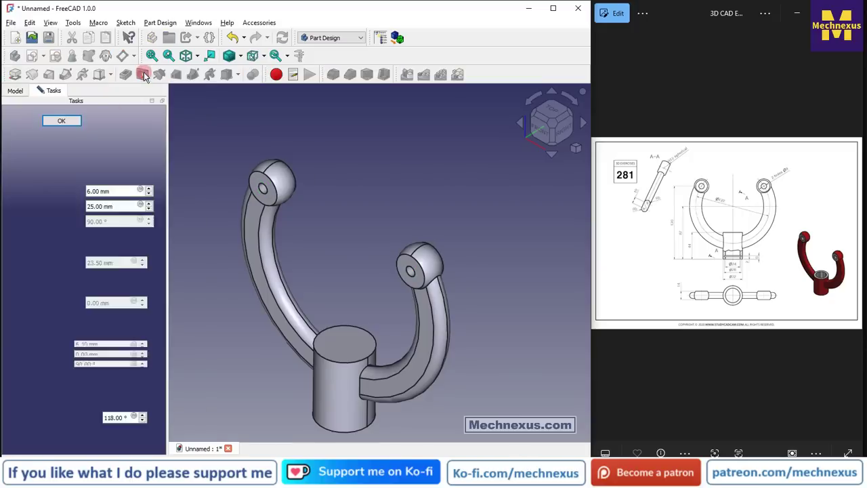
pyautogui.click(147, 194)
pyautogui.hotkey('ctrl', 'a')
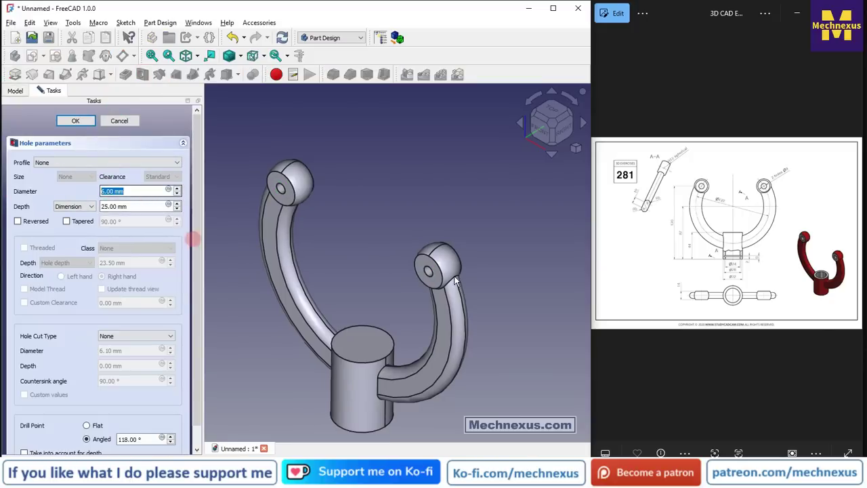
pyautogui.write('9')
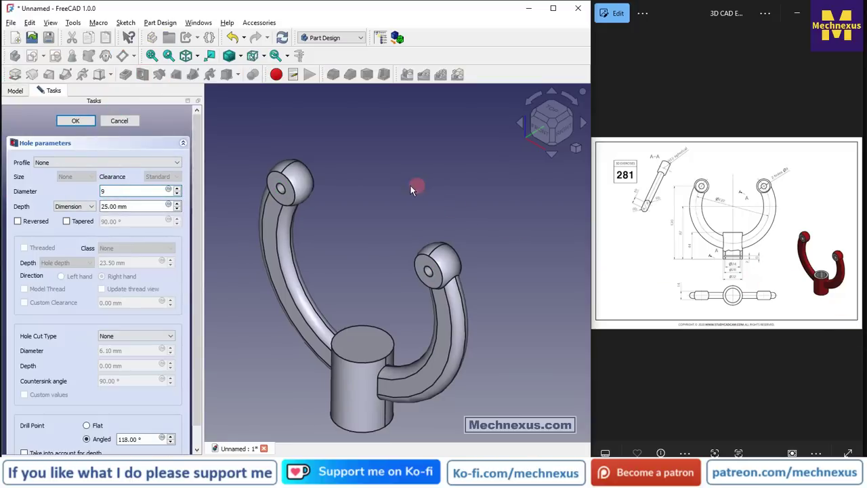
pyautogui.click(68, 207)
pyautogui.click(68, 223)
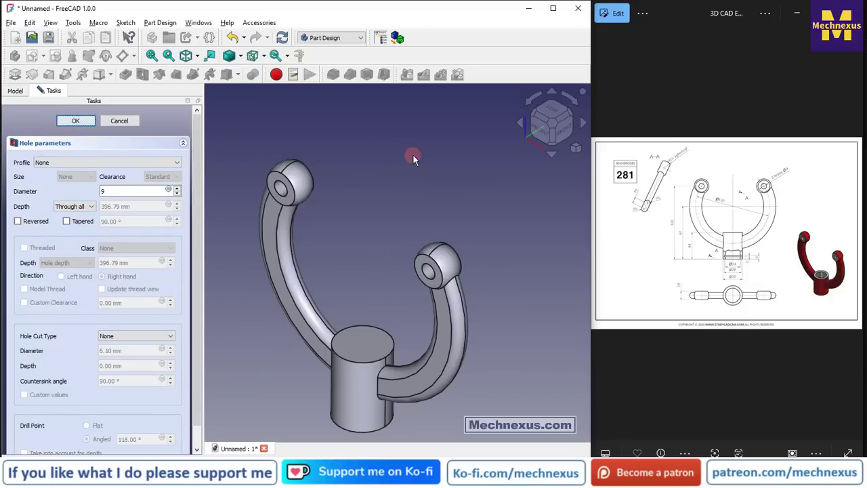
pyautogui.press('Return')
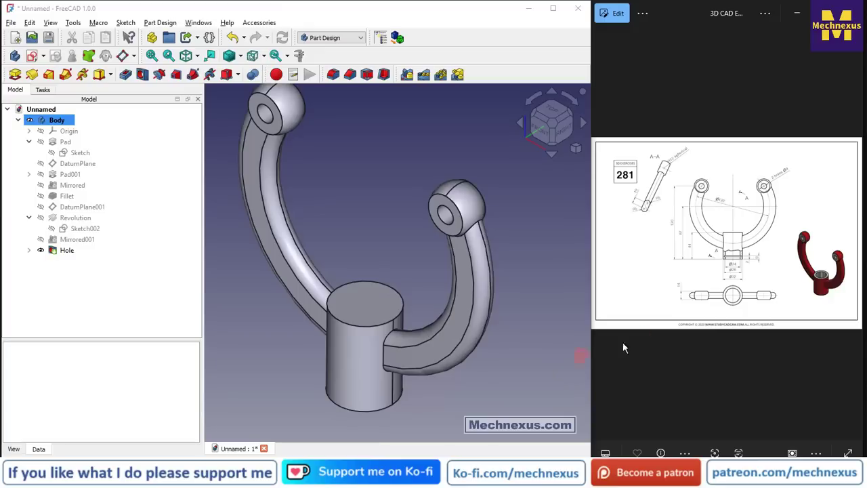
# Check the central cylinder's bore and groove dimensions in the reference drawing and start a new sketch on the XZ plane.
pyautogui.scroll(2, 730, 244)
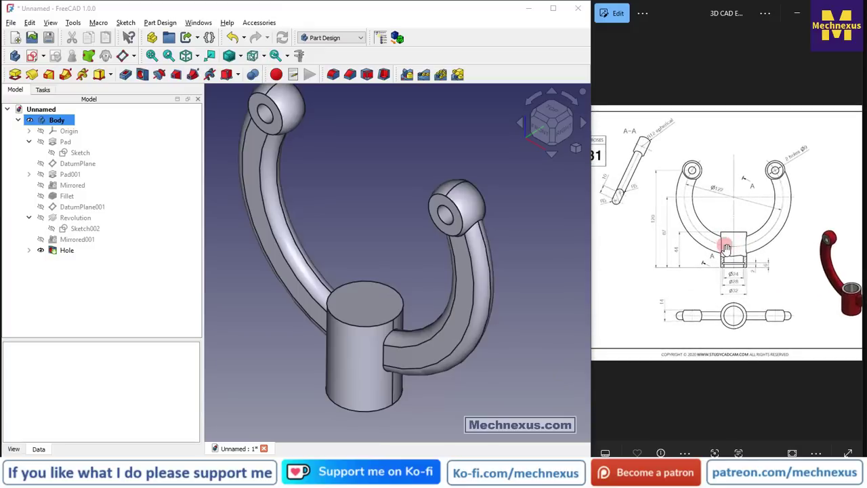
pyautogui.scroll(3, 726, 248)
pyautogui.moveTo(714, 307); pyautogui.dragTo(694, 281)
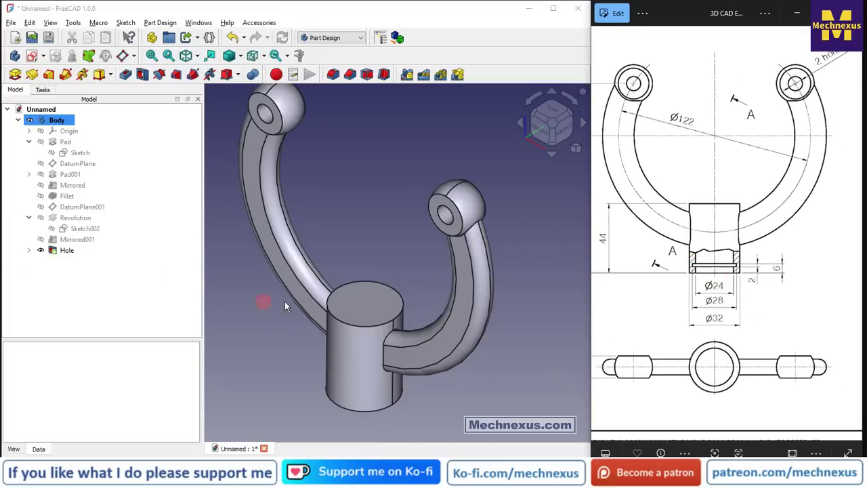
pyautogui.click(58, 131)
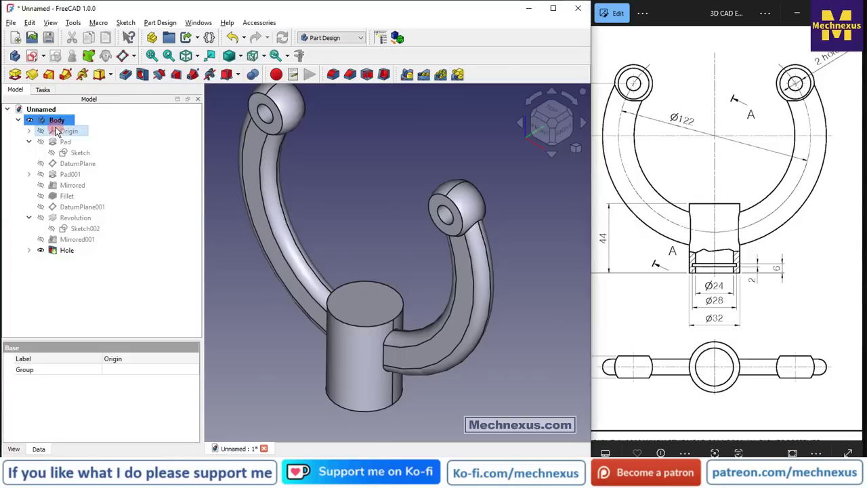
pyautogui.press('space')
pyautogui.scroll(-6, 307, 198)
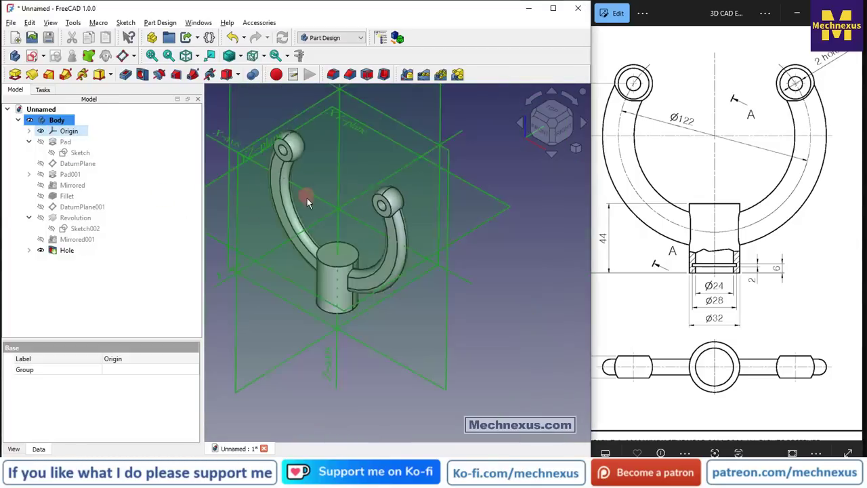
pyautogui.click(458, 345)
pyautogui.click(351, 197)
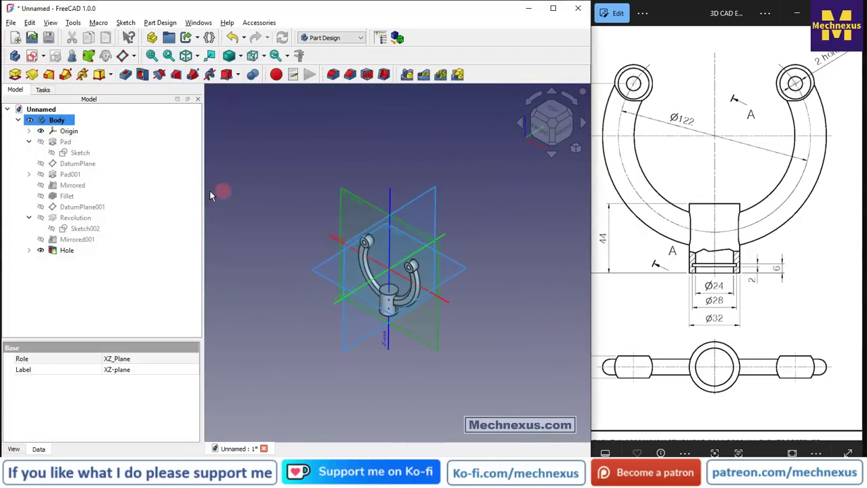
pyautogui.click(32, 55)
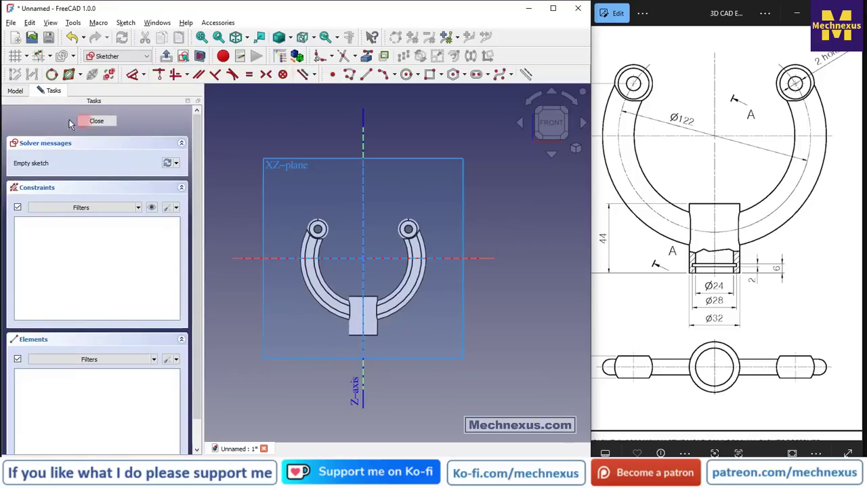
# Hide the origin planes and switch the model display to wireframe around the central cylinder.
pyautogui.click(23, 95)
pyautogui.click(68, 132)
pyautogui.click(281, 81)
pyautogui.click(161, 128)
pyautogui.click(283, 156)
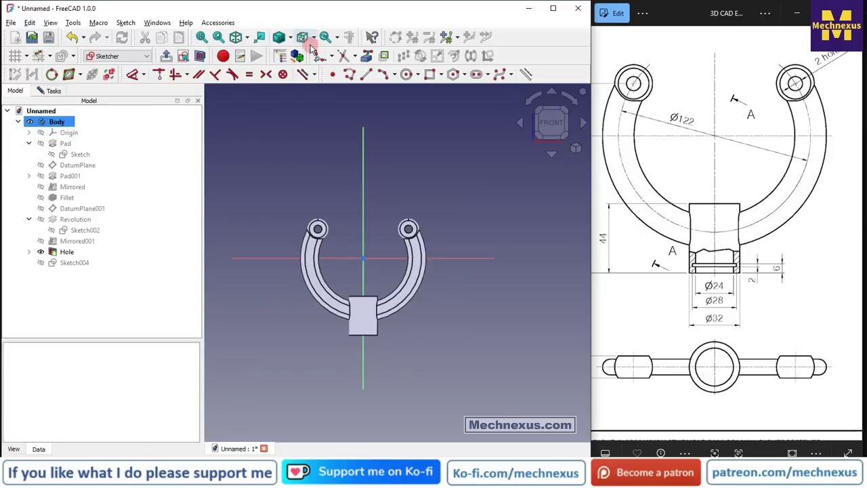
pyautogui.click(293, 39)
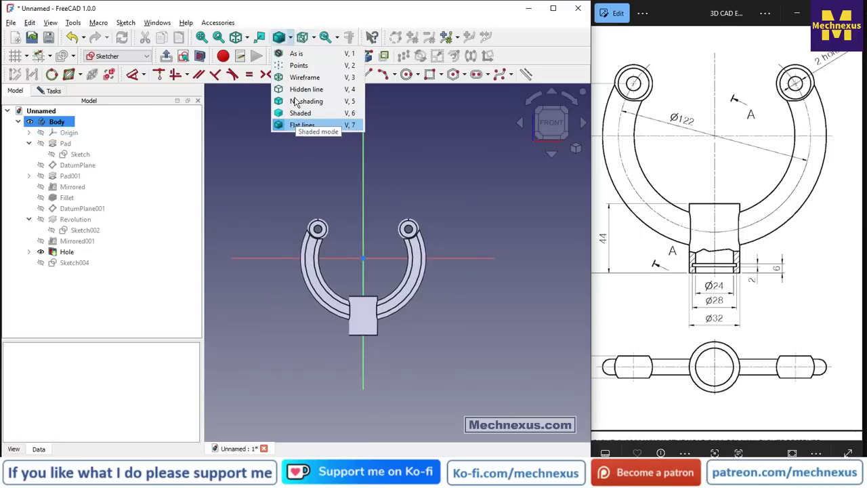
pyautogui.click(300, 80)
pyautogui.scroll(5, 359, 339)
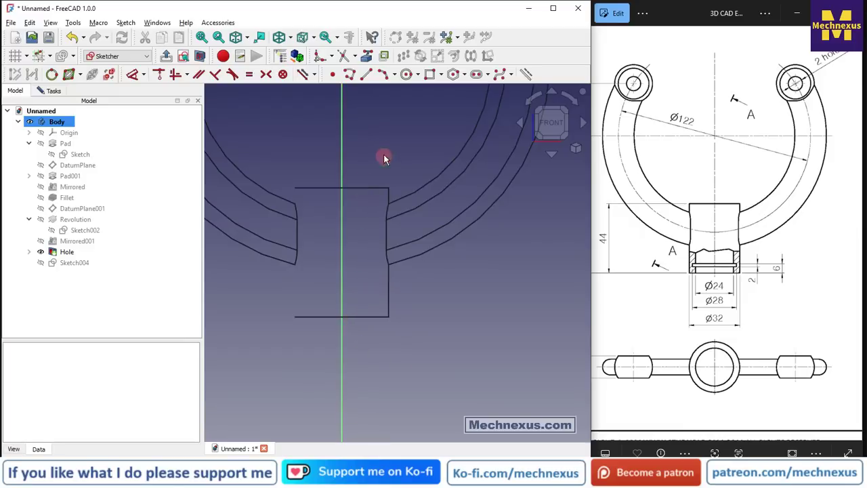
# Project the central cylinder's top and bottom edges into the sketch as external geometry.
pyautogui.click(366, 58)
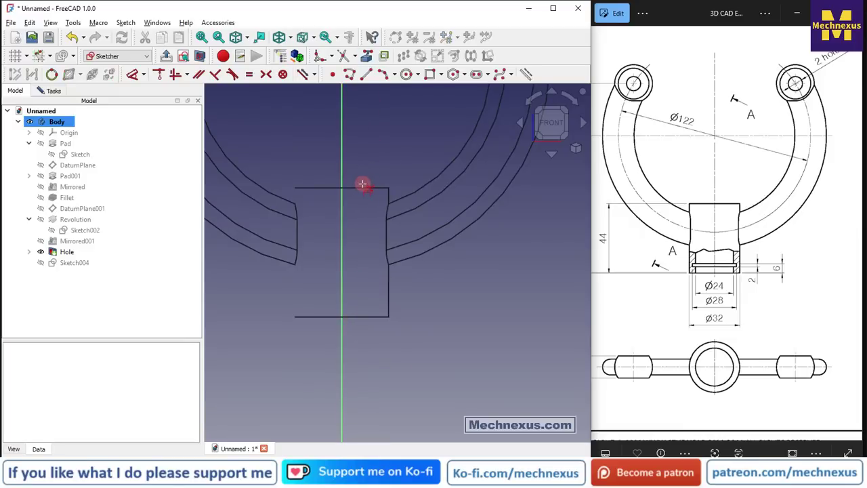
pyautogui.click(361, 188)
pyautogui.click(349, 316)
pyautogui.rightClick(430, 337)
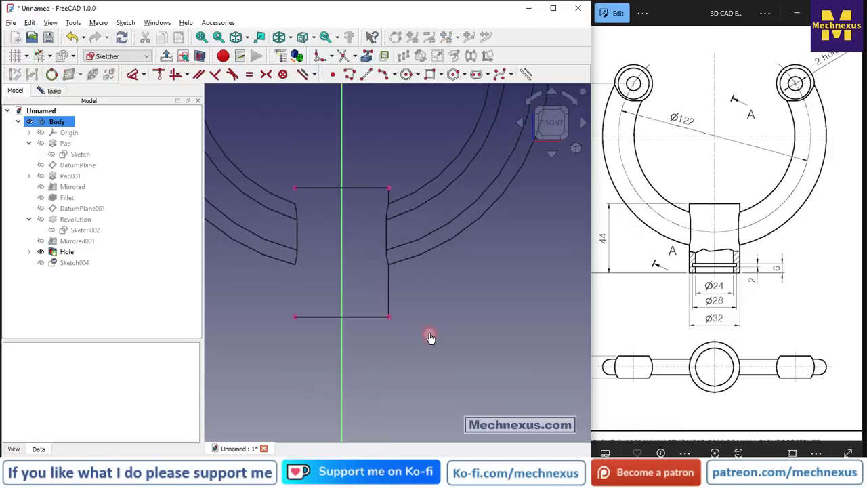
# Draw a closed stepped half-profile between the cylinder's end edges and the Z axis, with a lower wall about 8 mm high and a groove above it.
pyautogui.click(348, 74)
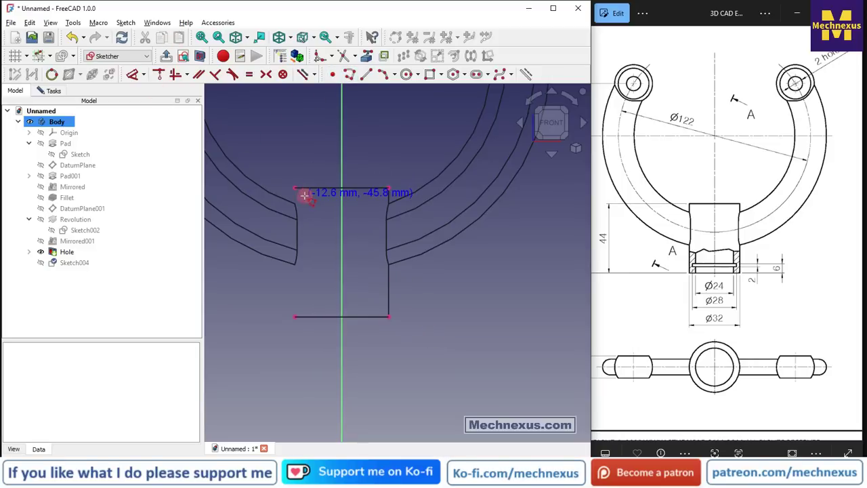
pyautogui.click(342, 316)
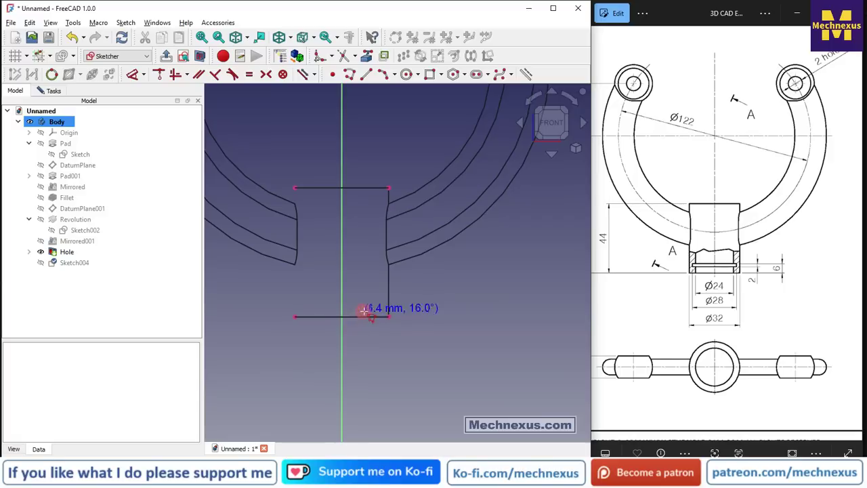
pyautogui.click(375, 316)
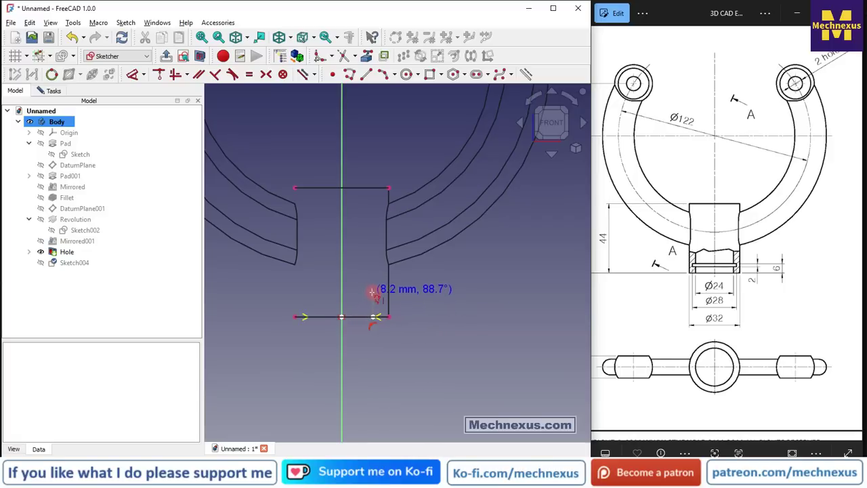
pyautogui.click(373, 292)
pyautogui.click(384, 292)
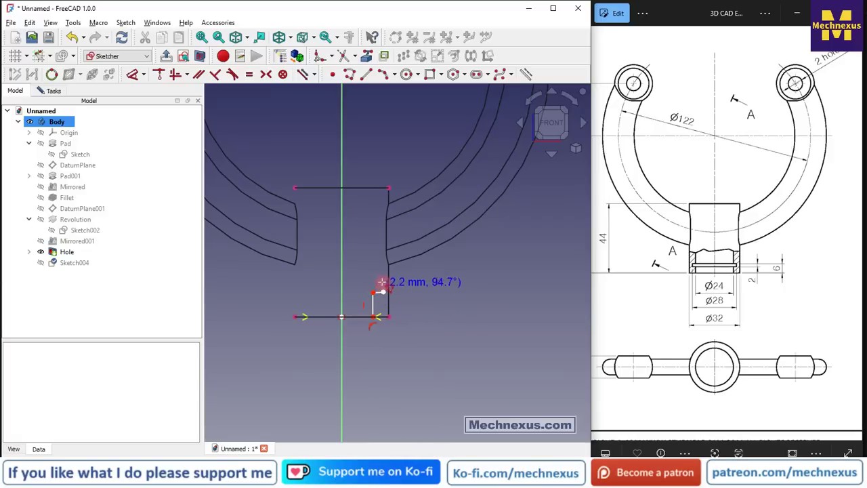
pyautogui.click(382, 277)
pyautogui.click(369, 277)
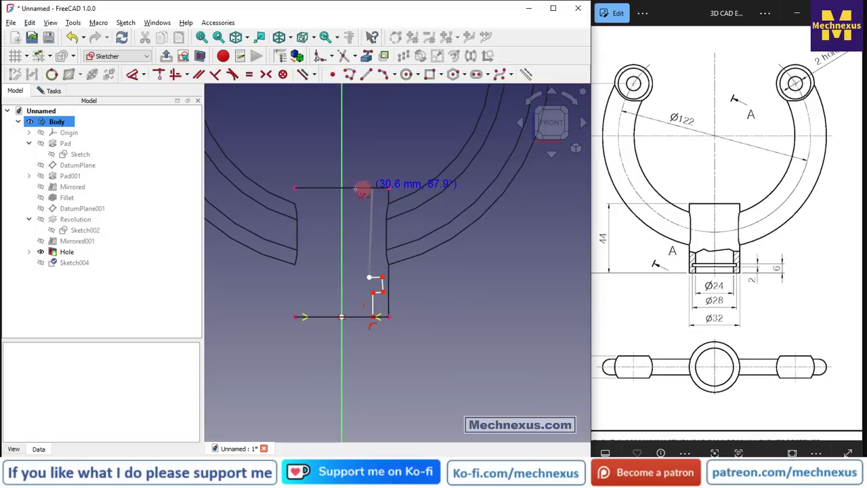
pyautogui.click(369, 189)
pyautogui.click(341, 187)
pyautogui.click(341, 317)
pyautogui.scroll(2, 339, 332)
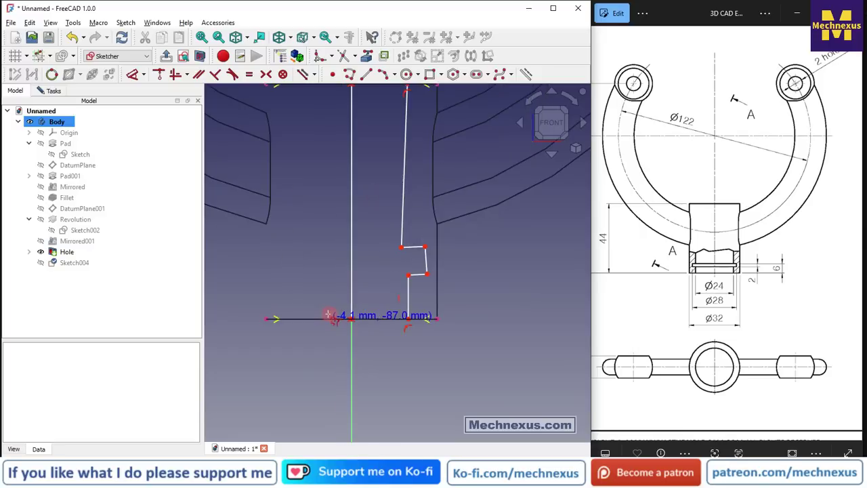
pyautogui.rightClick(334, 350)
# Constrain the profile's long upper wall to be vertical.
pyautogui.scroll(-1, 333, 347)
pyautogui.scroll(-2, 379, 204)
pyautogui.scroll(1, 349, 227)
pyautogui.click(381, 246)
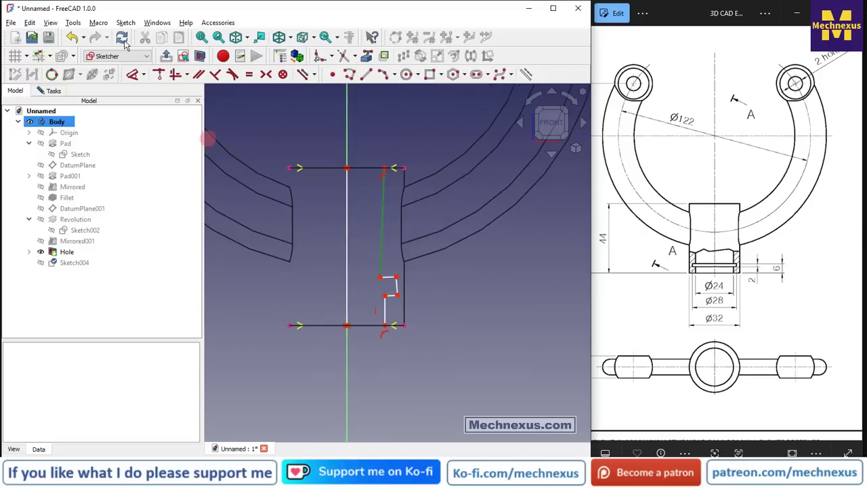
pyautogui.click(175, 74)
# Constrain the groove's upper and lower edges to be horizontal and its outer side to be vertical.
pyautogui.scroll(3, 392, 287)
pyautogui.scroll(1, 393, 287)
pyautogui.click(403, 271)
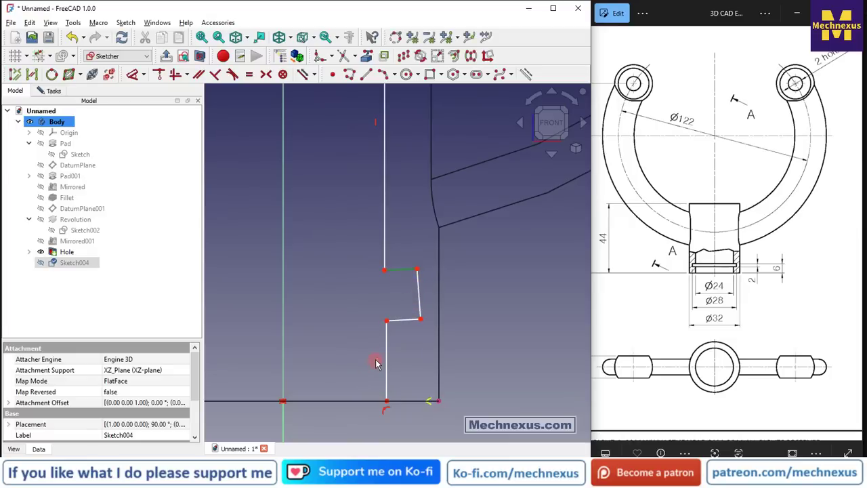
pyautogui.click(406, 270)
pyautogui.click(407, 271)
pyautogui.click(175, 74)
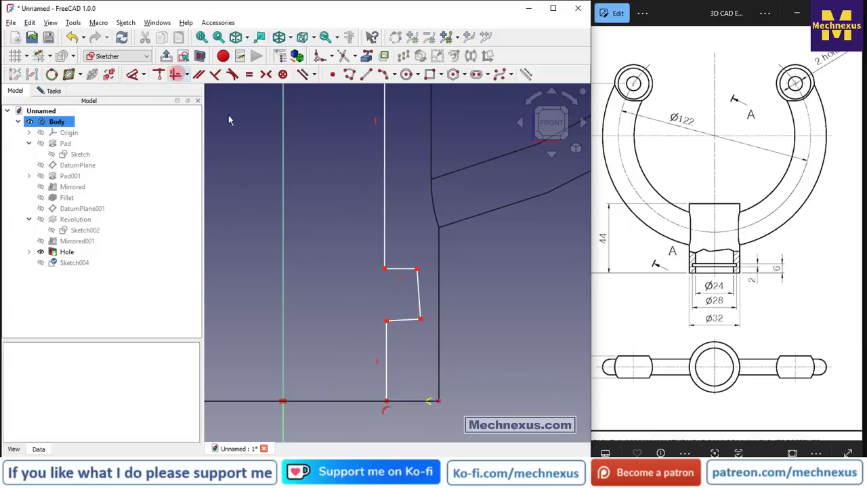
pyautogui.click(418, 305)
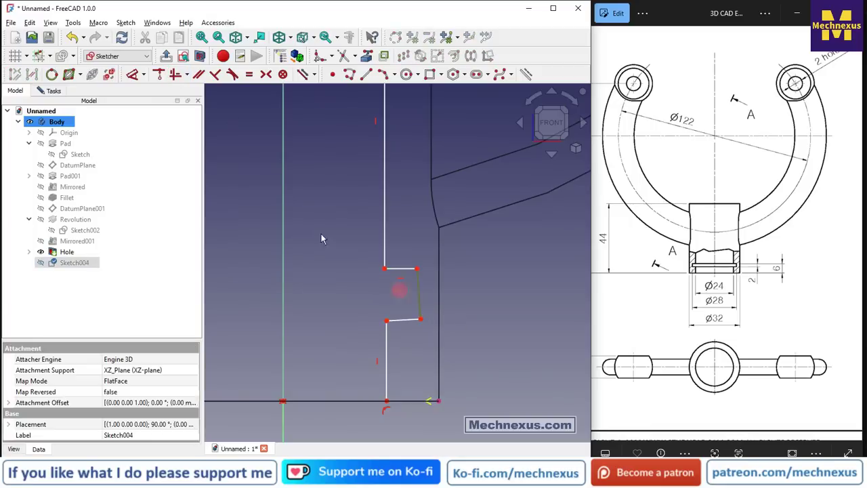
pyautogui.click(175, 75)
pyautogui.click(395, 319)
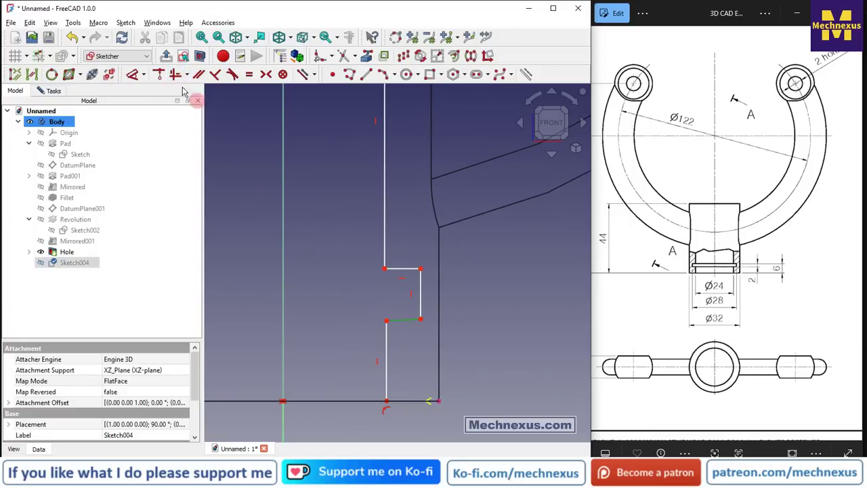
pyautogui.click(175, 74)
# Test how the profile moves by shifting its upper wall closer to the axis, and close the sketch.
pyautogui.scroll(-2, 345, 288)
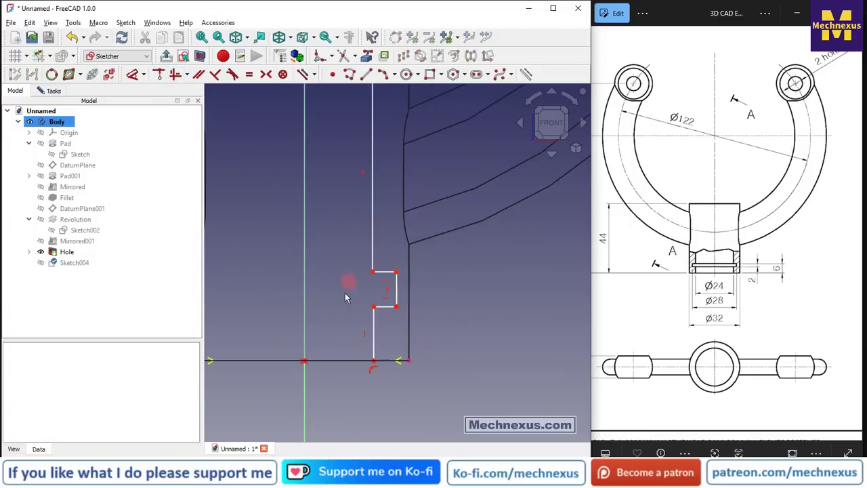
pyautogui.scroll(-2, 335, 313)
pyautogui.moveTo(352, 292)
pyautogui.mouseDown(button='middle')
pyautogui.moveTo(324, 288)
pyautogui.moveTo(332, 227)
pyautogui.mouseUp(button='middle')
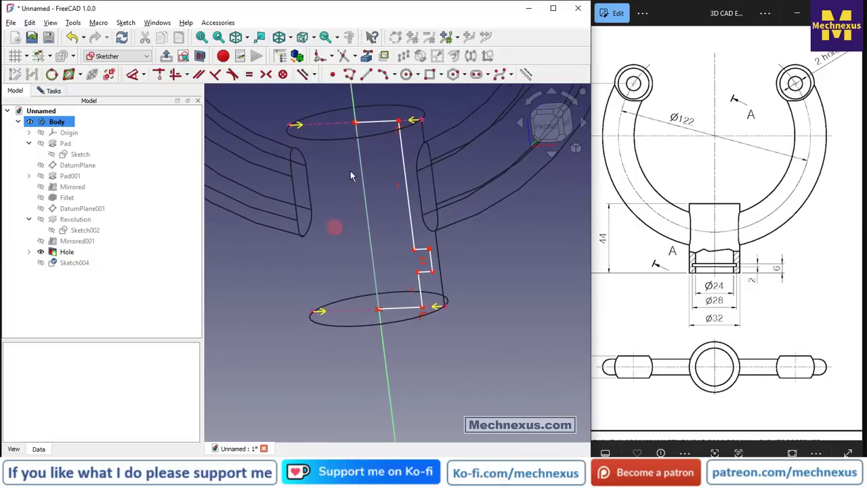
pyautogui.moveTo(370, 124)
pyautogui.mouseDown()
pyautogui.moveTo(386, 174)
pyautogui.moveTo(358, 184)
pyautogui.moveTo(380, 266)
pyautogui.mouseUp()
pyautogui.moveTo(392, 312)
pyautogui.mouseDown()
pyautogui.moveTo(400, 304)
pyautogui.moveTo(390, 306)
pyautogui.moveTo(372, 285)
pyautogui.moveTo(345, 286)
pyautogui.moveTo(347, 277)
pyautogui.mouseUp()
pyautogui.scroll(3, 366, 152)
pyautogui.moveTo(339, 238)
pyautogui.mouseDown(button='middle')
pyautogui.moveTo(313, 273)
pyautogui.moveTo(291, 265)
pyautogui.mouseUp(button='middle')
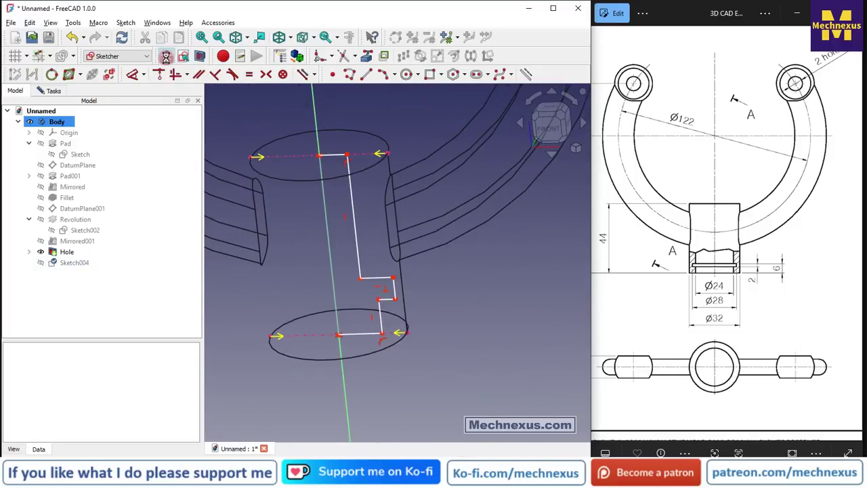
pyautogui.scroll(5, 388, 305)
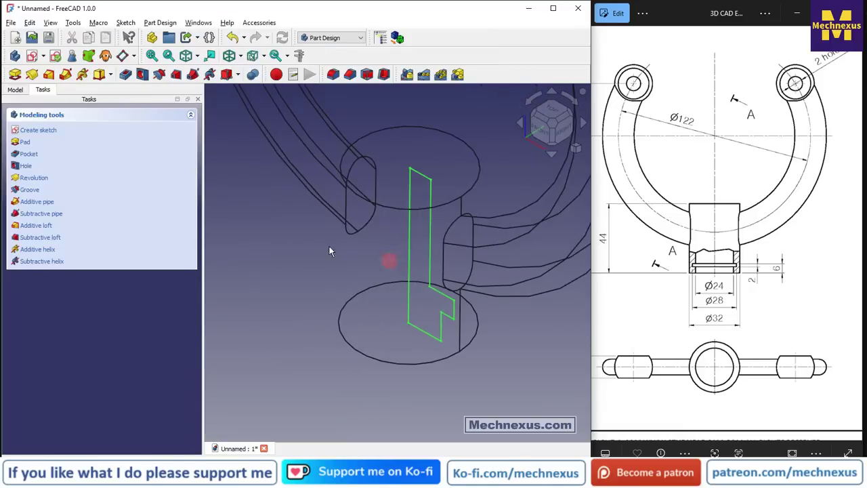
# Reopen the groove profile sketch and set the horizontal distance from the axis to the lower bore wall to 12 mm.
pyautogui.click(11, 91)
pyautogui.click(75, 262)
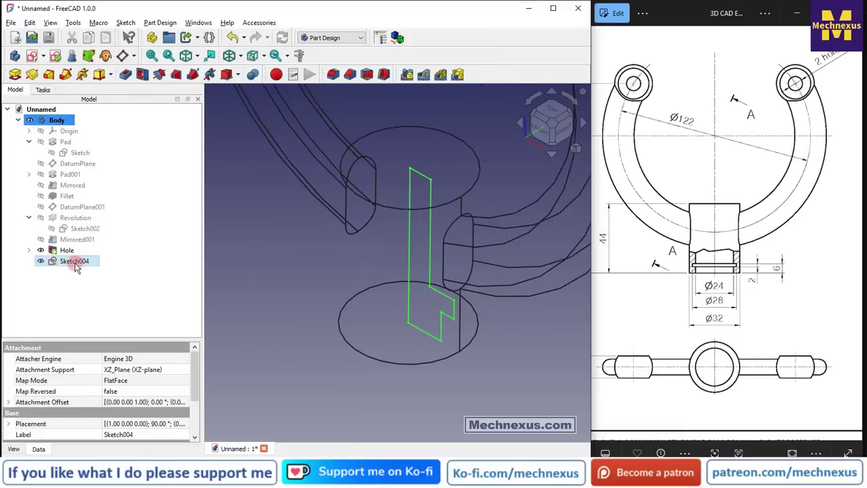
pyautogui.doubleClick(75, 263)
pyautogui.scroll(-4, 378, 195)
pyautogui.scroll(8, 323, 321)
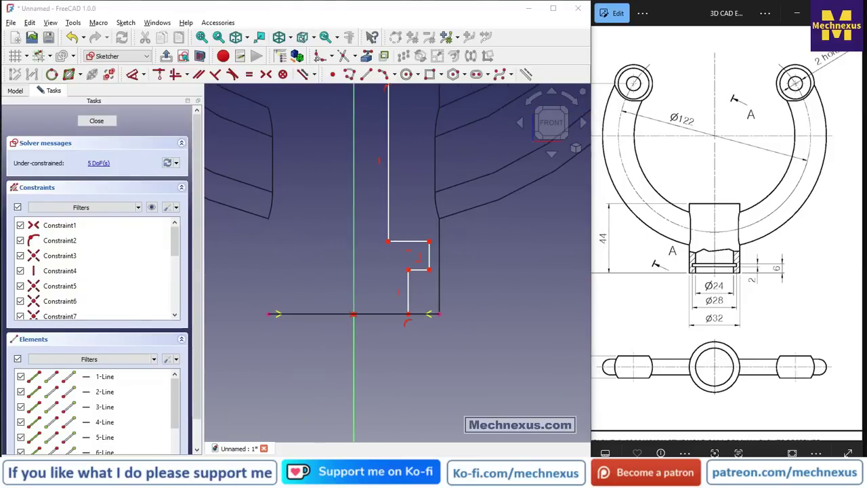
pyautogui.scroll(3, 425, 323)
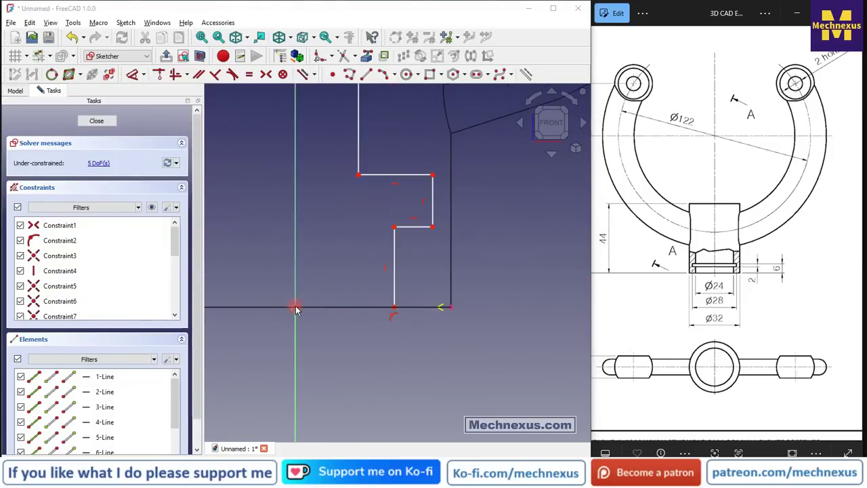
pyautogui.moveTo(395, 310)
pyautogui.mouseDown()
pyautogui.moveTo(420, 312)
pyautogui.moveTo(377, 313)
pyautogui.moveTo(397, 319)
pyautogui.mouseUp()
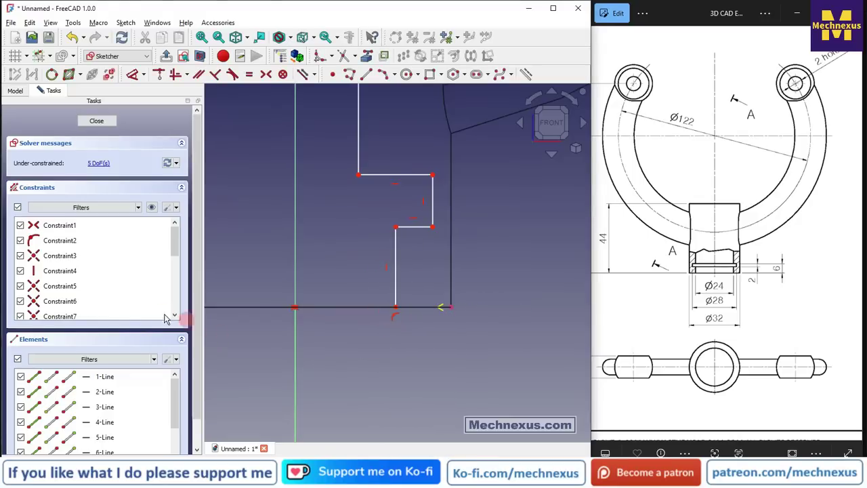
pyautogui.click(133, 76)
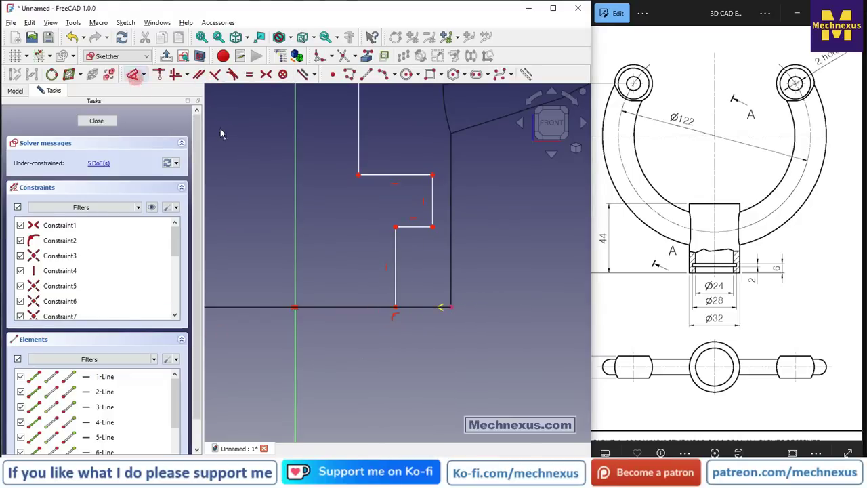
pyautogui.click(296, 309)
pyautogui.click(396, 309)
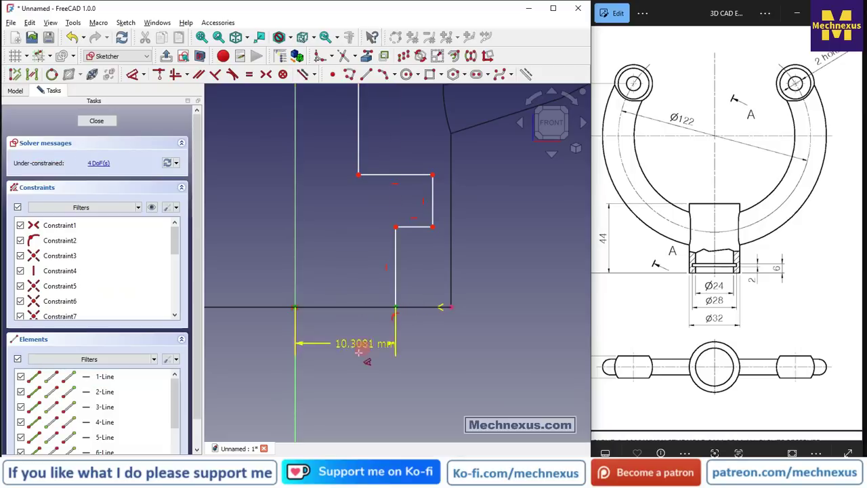
pyautogui.click(376, 371)
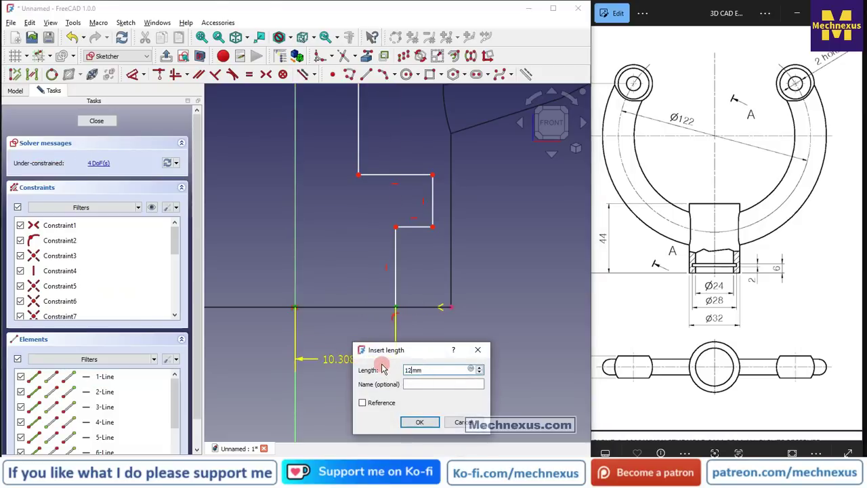
pyautogui.write('12')
pyautogui.press('Return')
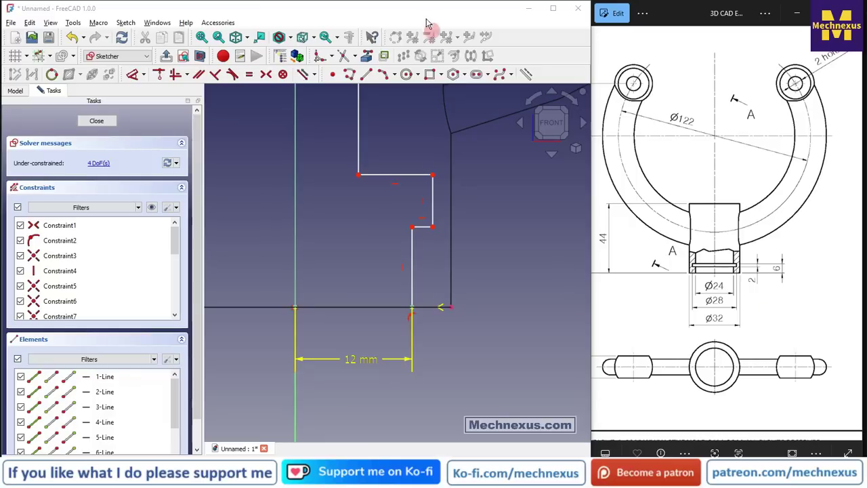
# Set the horizontal distance from the axis to the groove's outer side to 14 mm.
pyautogui.click(433, 226)
pyautogui.click(296, 309)
pyautogui.press('l')
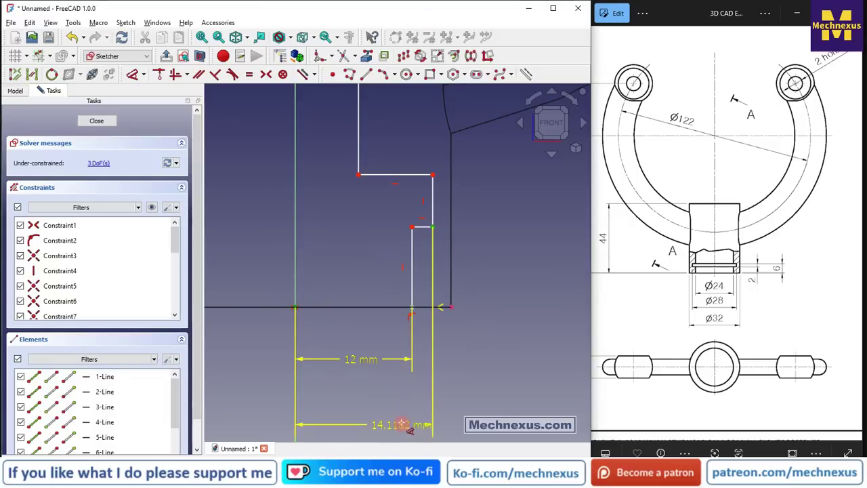
pyautogui.click(375, 411)
pyautogui.write('14mm')
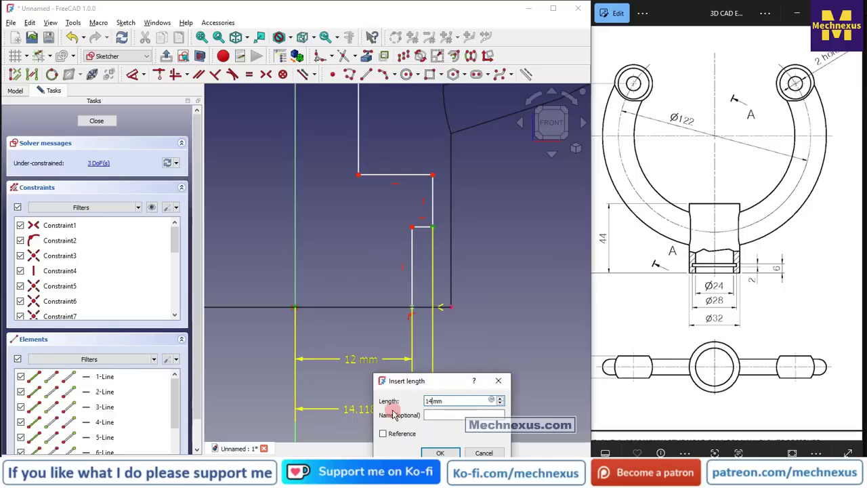
pyautogui.press('Return')
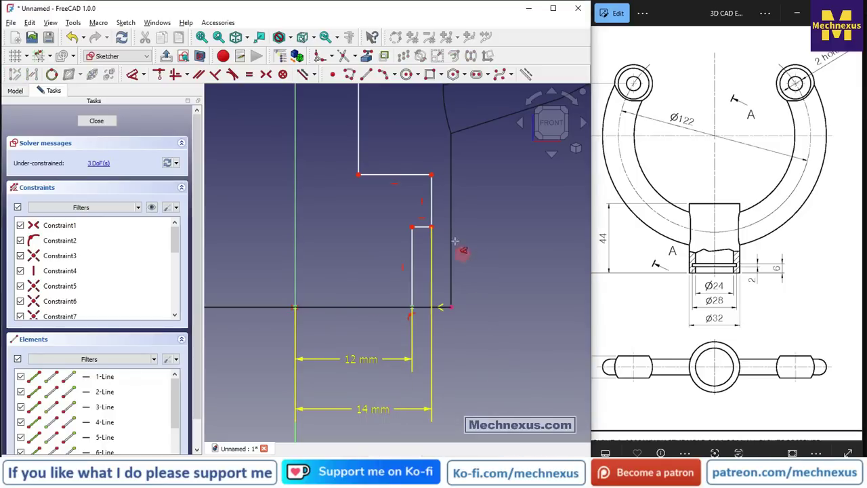
# Set the height of the groove's outer side to 2 mm.
pyautogui.click(430, 199)
pyautogui.click(500, 200)
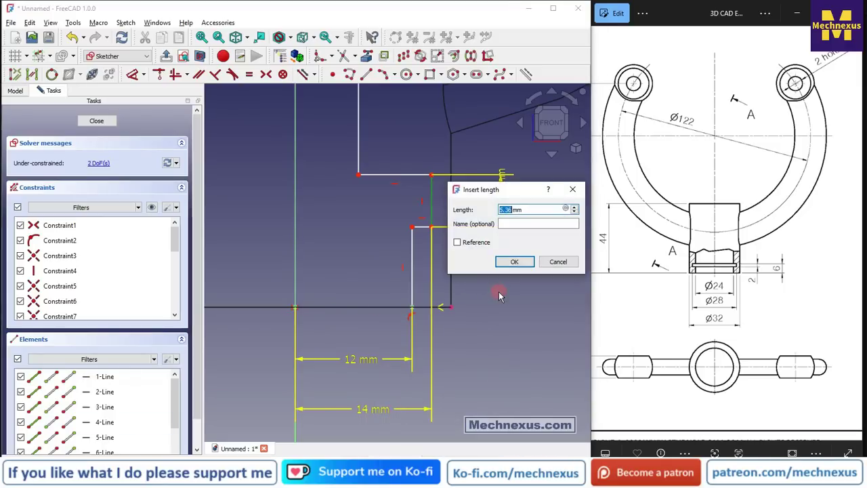
pyautogui.write('2')
pyautogui.click(514, 262)
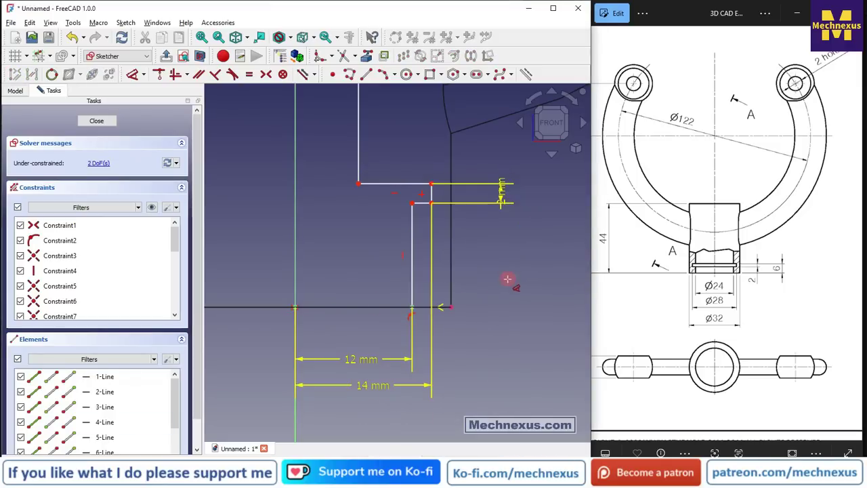
# Set the vertical distance from the profile's bottom corner to the groove's upper edge to 6 mm.
pyautogui.click(412, 307)
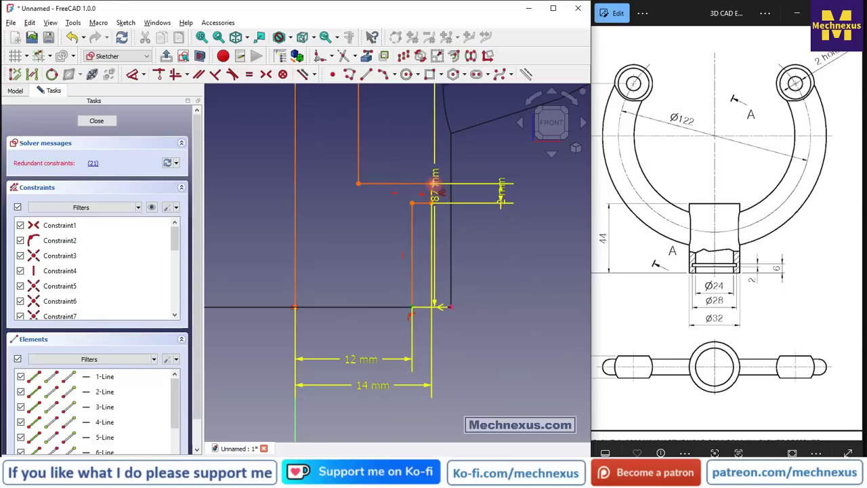
pyautogui.click(432, 184)
pyautogui.click(560, 245)
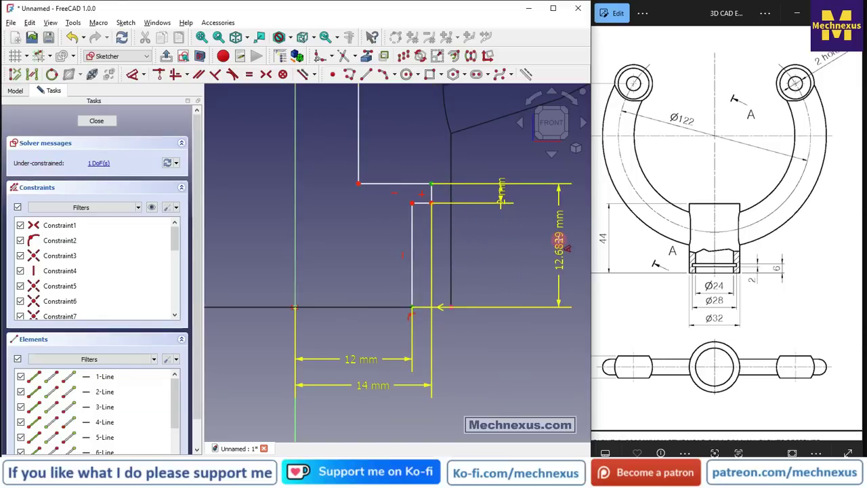
pyautogui.write('6')
pyautogui.press('Return')
# Try aligning the groove's two inner corners with the automatic horizontal/vertical constraint, and undo it.
pyautogui.scroll(-3, 426, 285)
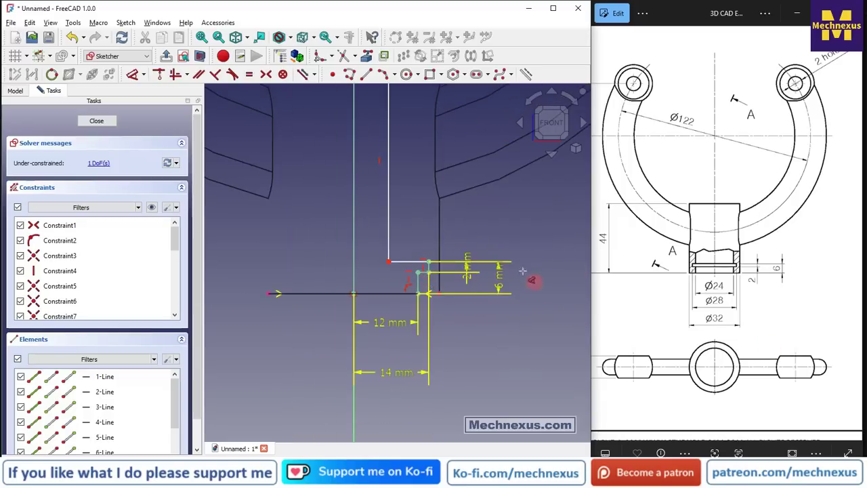
pyautogui.click(388, 260)
pyautogui.click(417, 273)
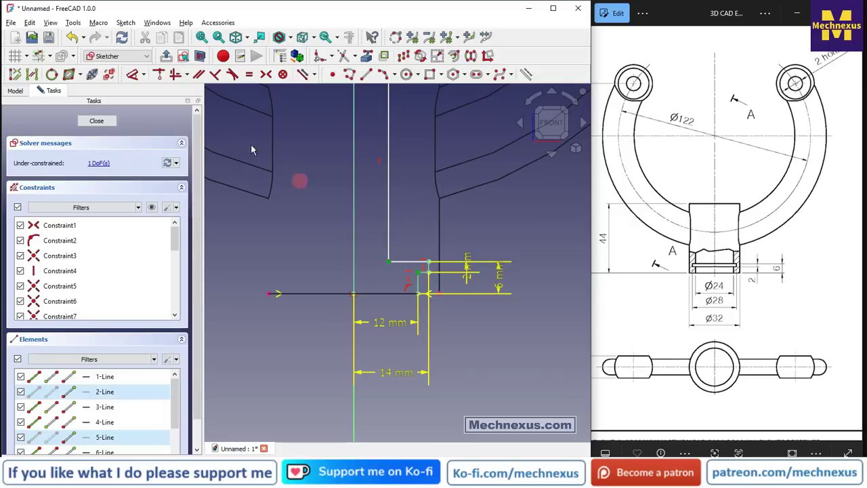
pyautogui.click(166, 76)
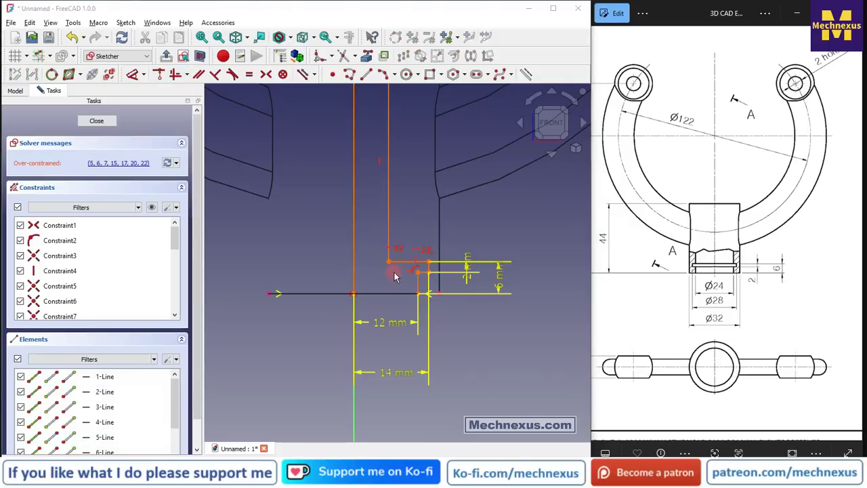
pyautogui.click(304, 235)
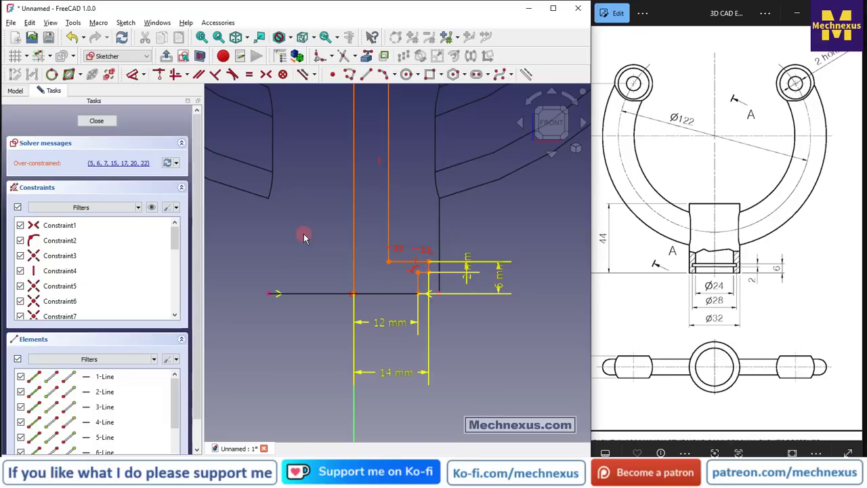
pyautogui.hotkey('ctrl', 'z')
# Shift the profile's long upper wall slightly outward and constrain the groove's two inner corners to align vertically.
pyautogui.scroll(-3, 464, 312)
pyautogui.scroll(2, 420, 278)
pyautogui.moveTo(420, 278)
pyautogui.mouseDown()
pyautogui.moveTo(428, 270)
pyautogui.moveTo(431, 278)
pyautogui.mouseUp()
pyautogui.scroll(2, 455, 334)
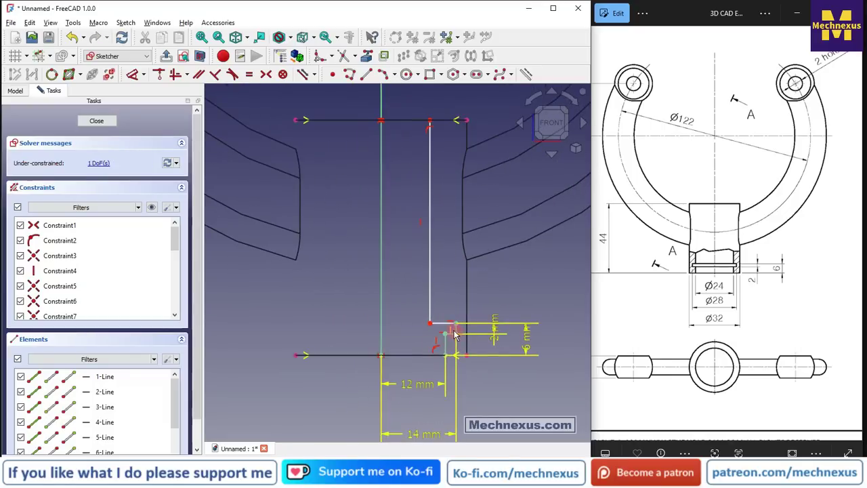
pyautogui.click(446, 335)
pyautogui.click(432, 324)
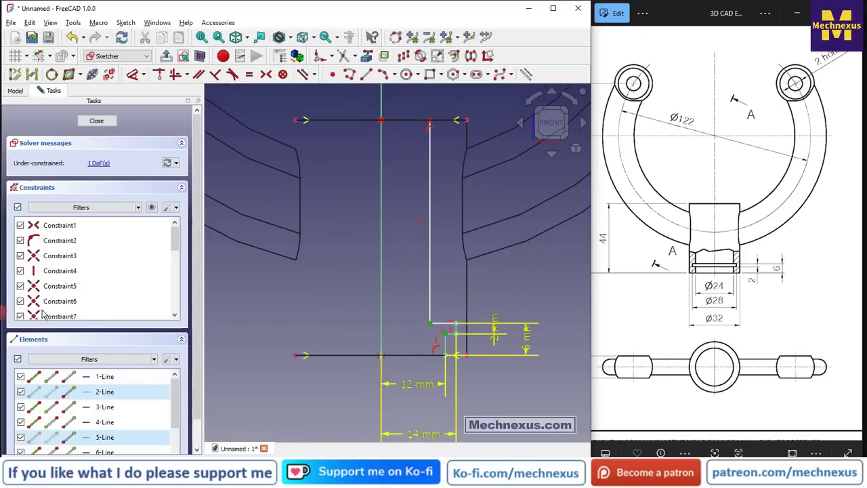
pyautogui.click(184, 75)
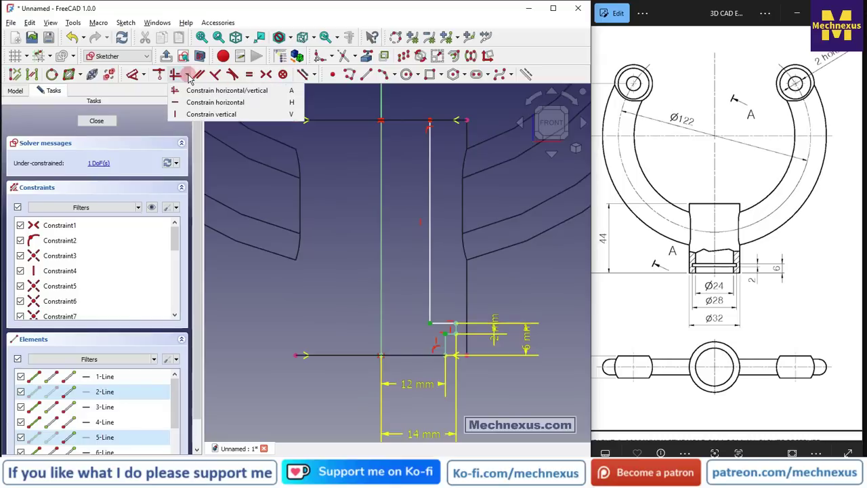
pyautogui.click(192, 115)
pyautogui.scroll(-2, 452, 300)
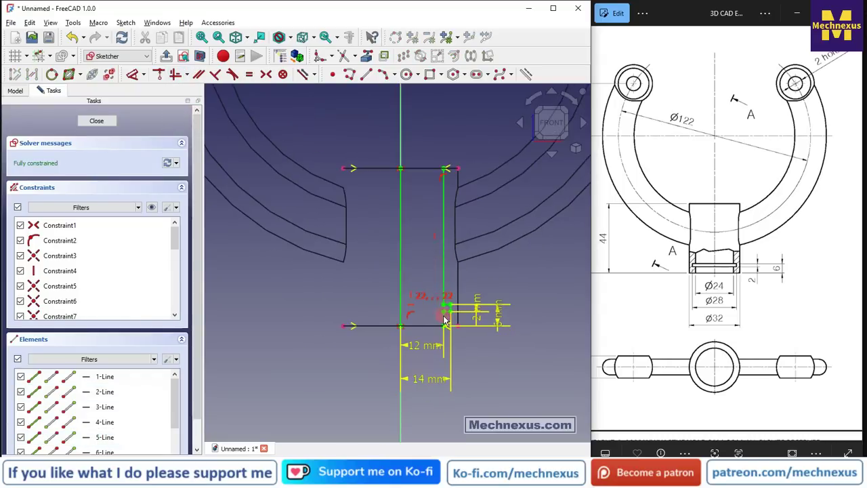
pyautogui.scroll(2, 445, 321)
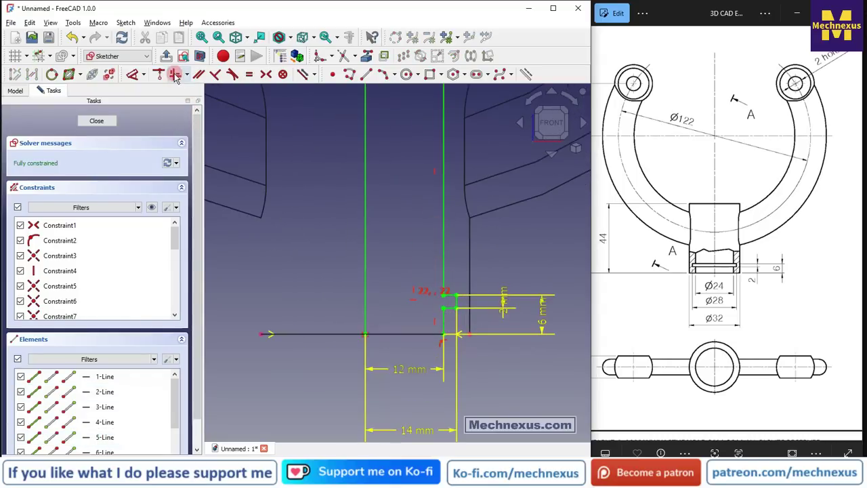
pyautogui.click(374, 121)
pyautogui.click(410, 377)
pyautogui.click(176, 76)
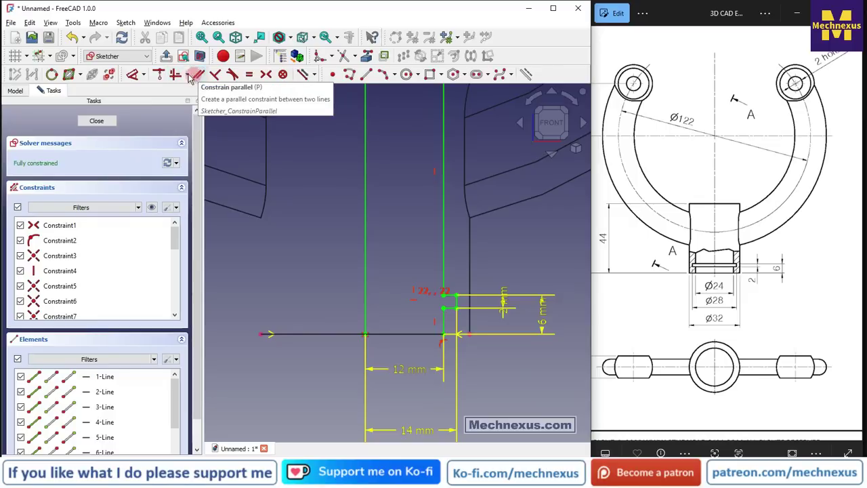
pyautogui.click(188, 75)
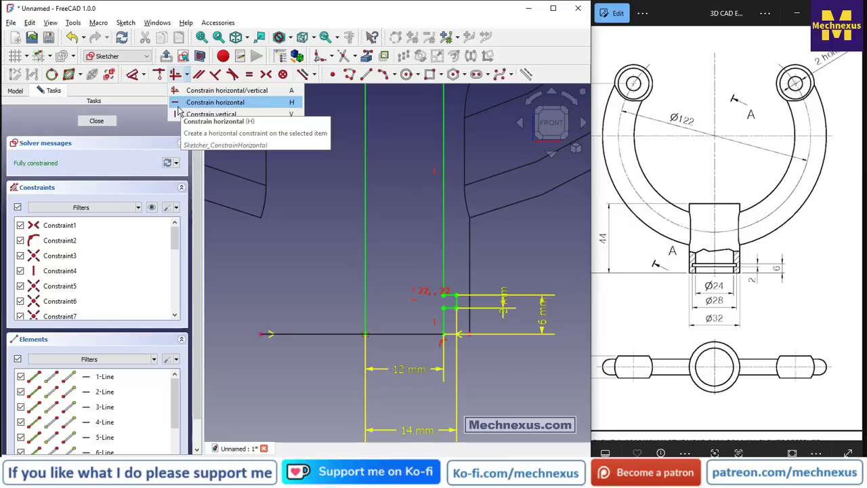
pyautogui.moveTo(391, 257)
pyautogui.mouseDown(button='middle')
pyautogui.moveTo(356, 251)
pyautogui.moveTo(353, 265)
pyautogui.mouseUp(button='middle')
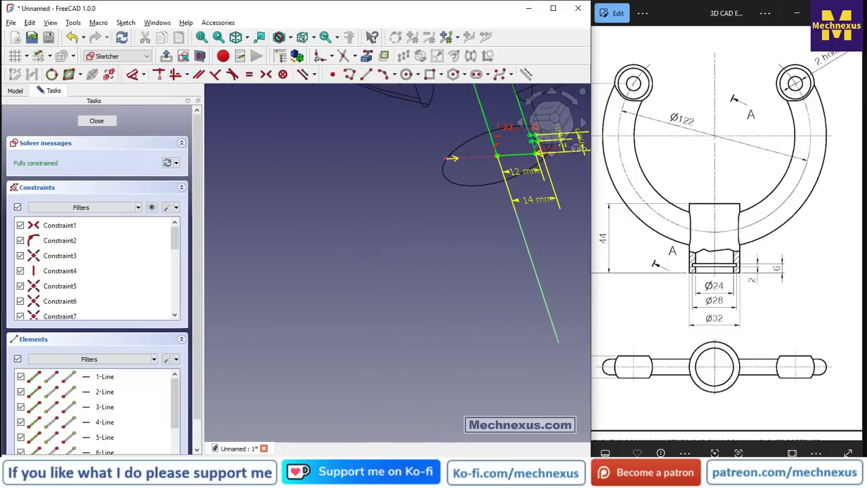
# Close the sketch and cut the stepped profile from the cylinder as a 360° Groove about the vertical sketch axis.
pyautogui.scroll(-5, 339, 260)
pyautogui.scroll(3, 458, 136)
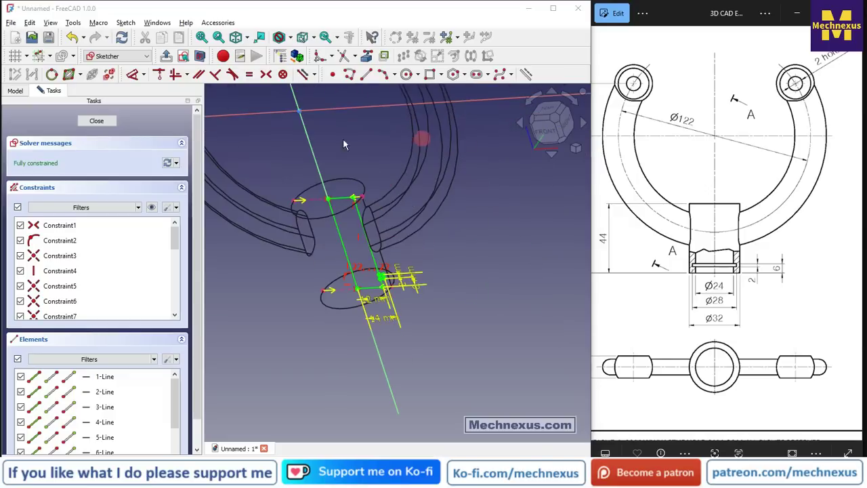
pyautogui.click(101, 119)
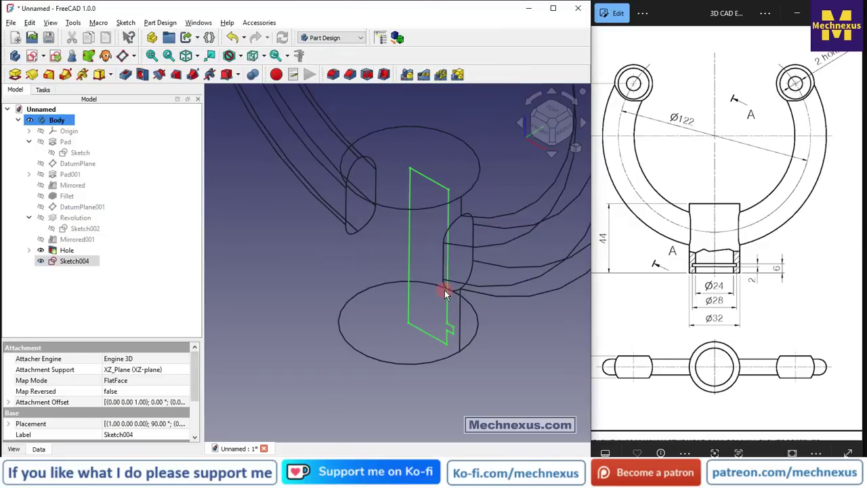
pyautogui.moveTo(344, 337); pyautogui.dragTo(330, 349)
pyautogui.click(329, 350)
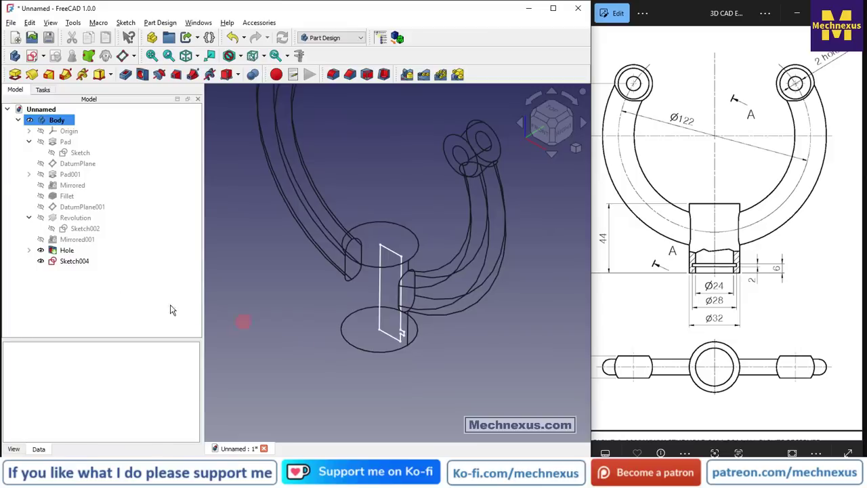
pyautogui.click(75, 261)
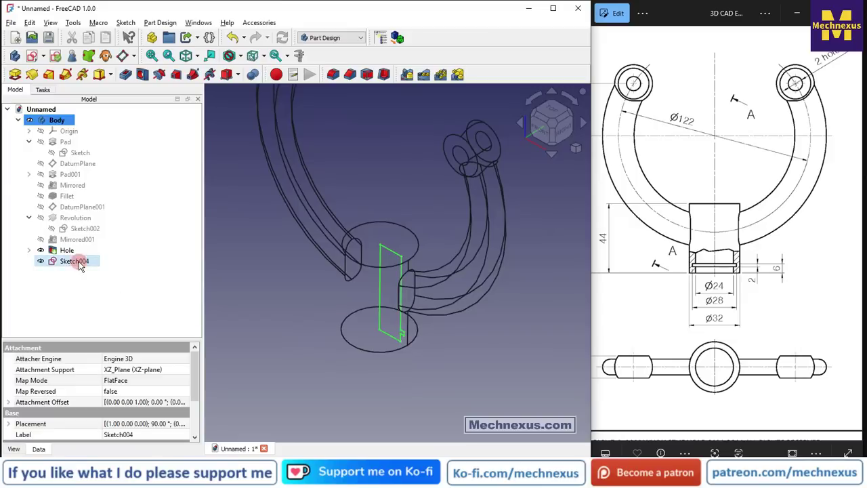
pyautogui.click(160, 76)
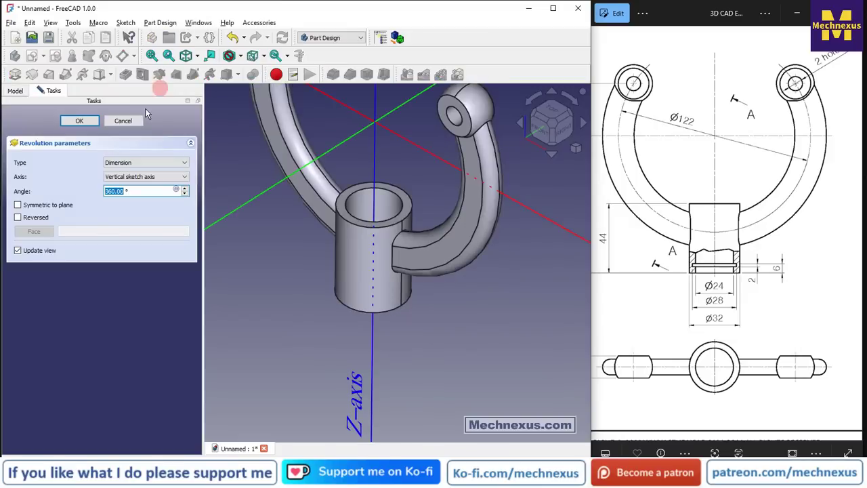
pyautogui.moveTo(374, 205)
pyautogui.mouseDown(button='middle')
pyautogui.moveTo(360, 277)
pyautogui.moveTo(345, 299)
pyautogui.moveTo(377, 210)
pyautogui.moveTo(384, 112)
pyautogui.moveTo(365, 203)
pyautogui.mouseUp(button='middle')
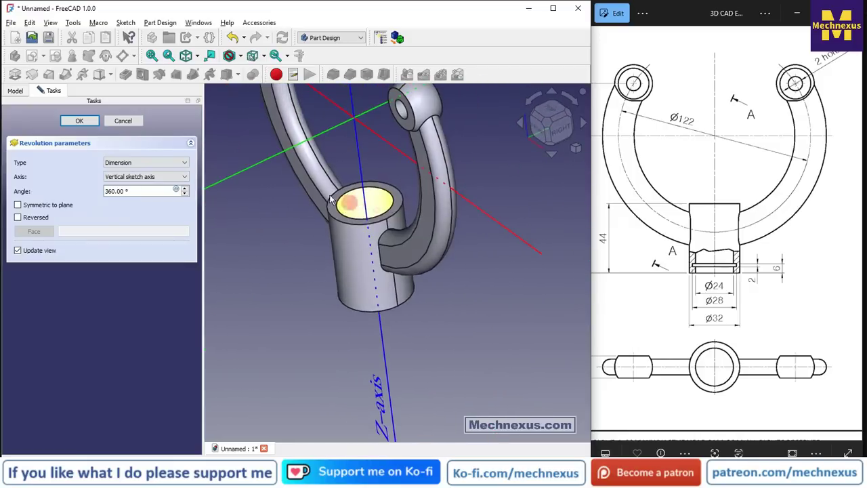
pyautogui.click(71, 119)
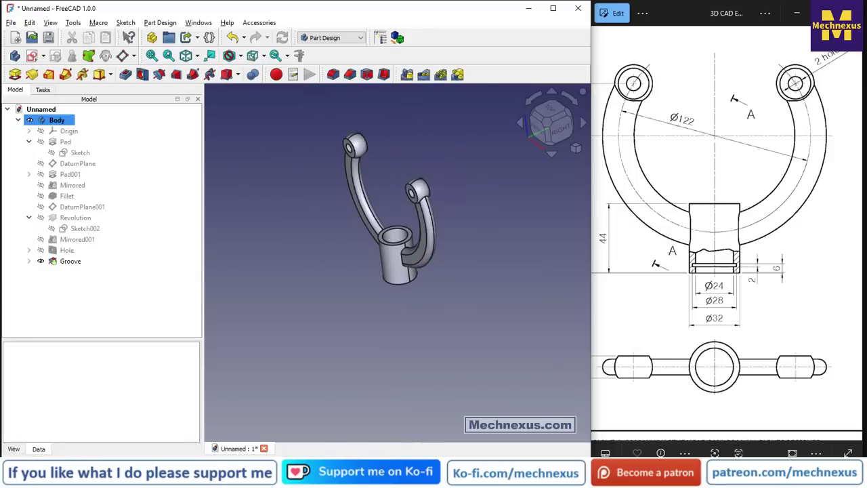
# Compare the bracket in isometric view with the exercise drawing's dimensioned views and its rendered 3D picture.
pyautogui.scroll(-2, 386, 305)
pyautogui.scroll(2, 321, 290)
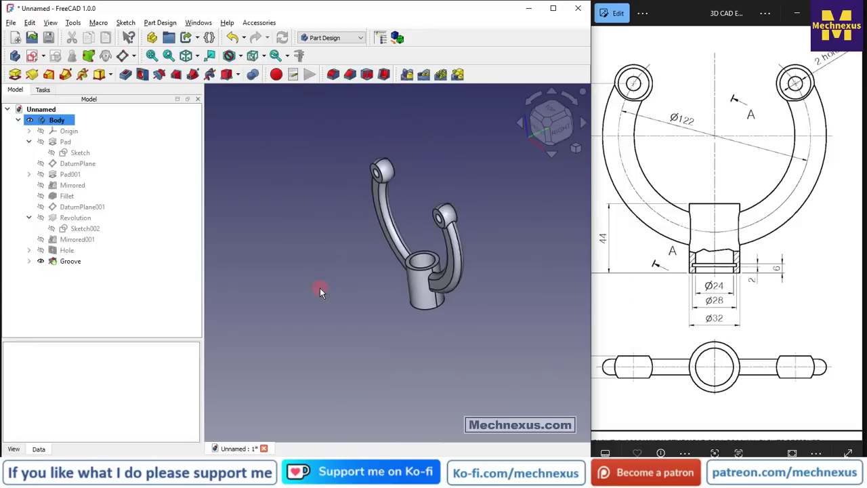
pyautogui.press('0')
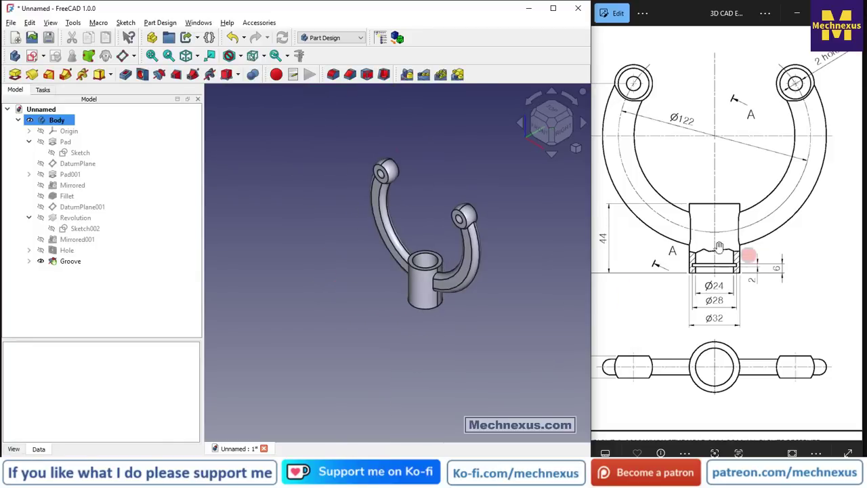
pyautogui.scroll(-2, 698, 237)
pyautogui.scroll(-3, 698, 236)
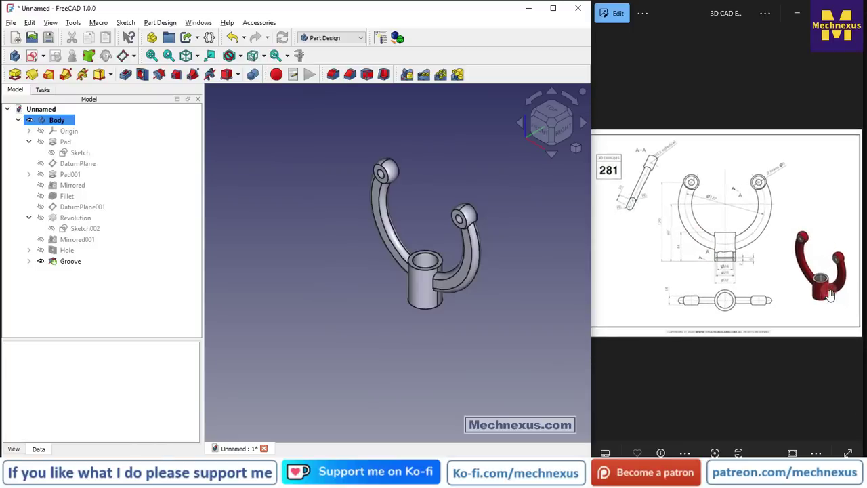
pyautogui.scroll(-2, 840, 304)
pyautogui.scroll(3, 828, 287)
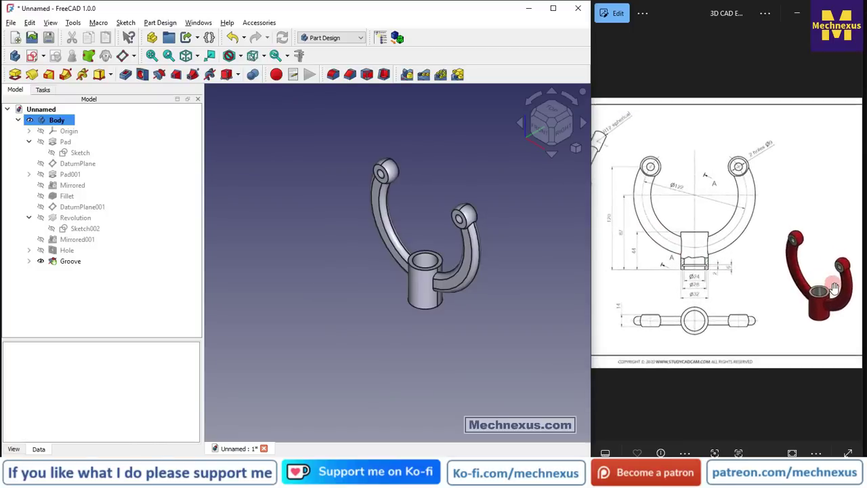
pyautogui.moveTo(749, 309); pyautogui.dragTo(631, 297)
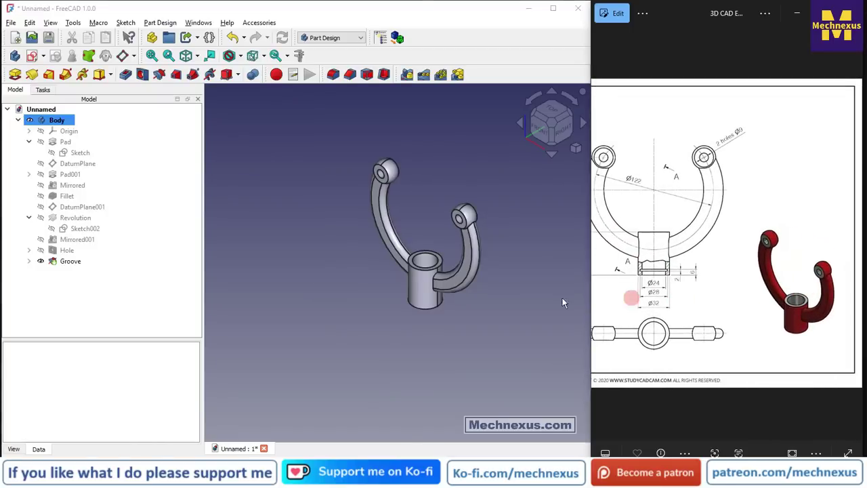
pyautogui.scroll(3, 516, 206)
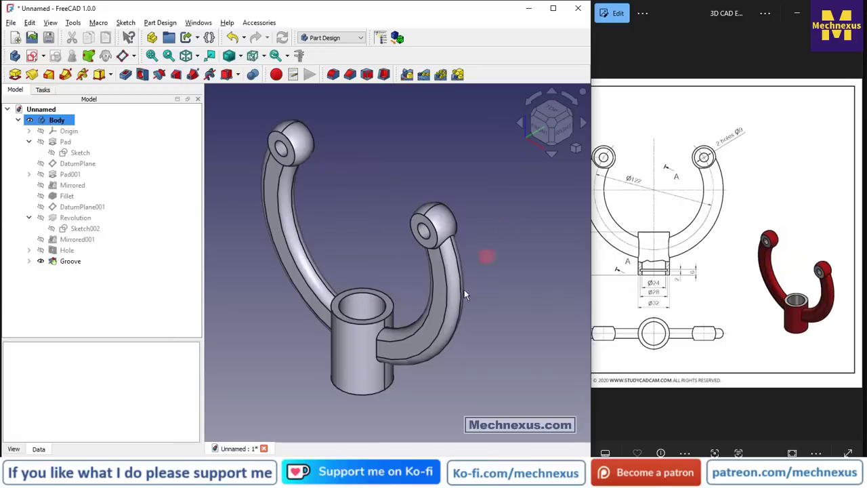
pyautogui.scroll(-2, 784, 317)
pyautogui.scroll(4, 813, 301)
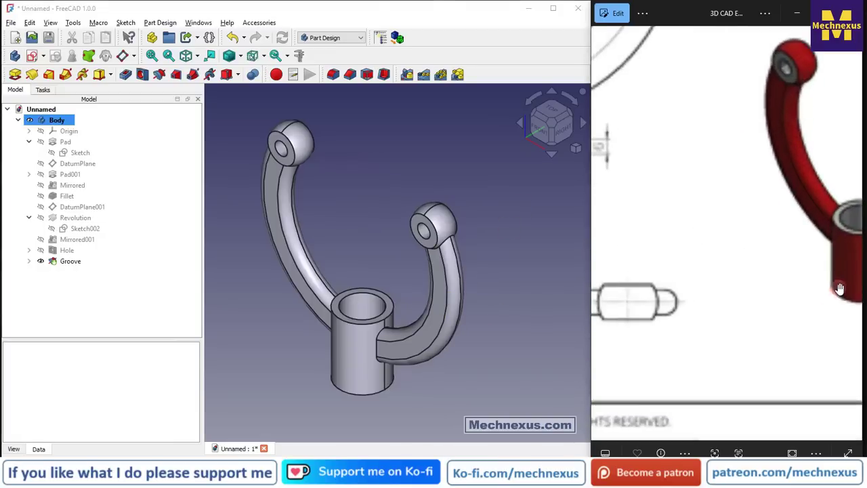
pyautogui.moveTo(833, 294); pyautogui.dragTo(655, 315)
pyautogui.scroll(-2, 656, 316)
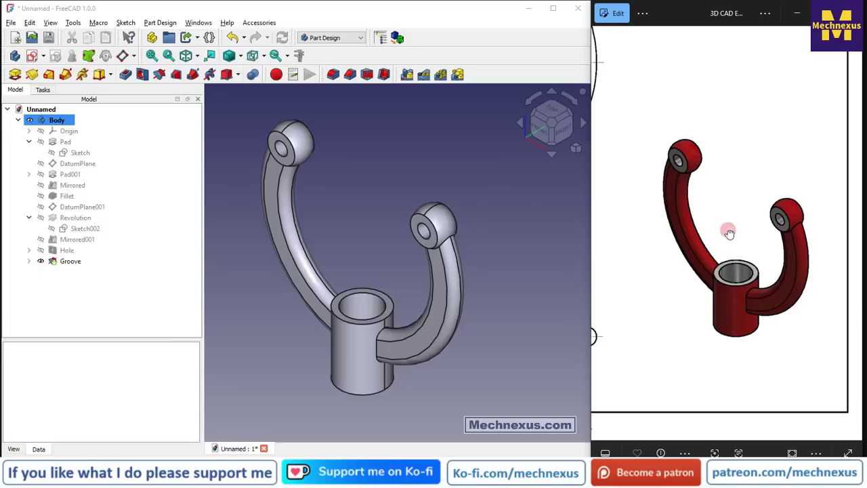
pyautogui.scroll(-2, 723, 239)
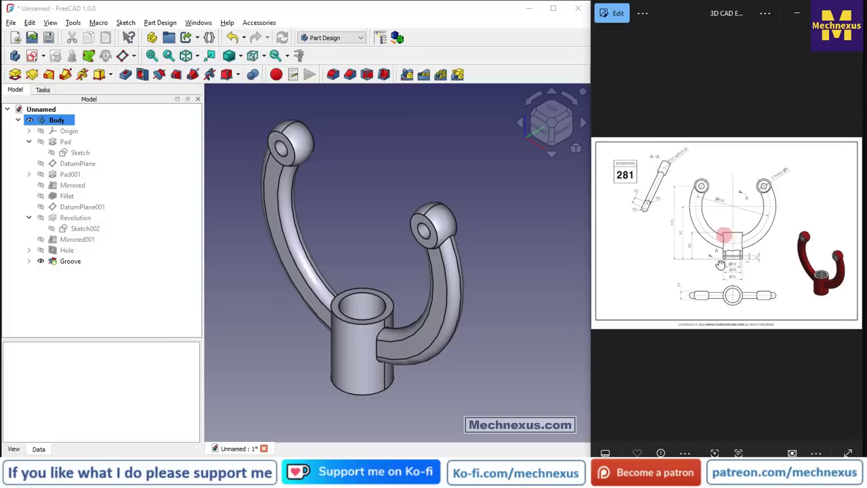
# Set the whole body's custom appearance to a dark red diffuse colour, #aa0000.
pyautogui.rightClick(57, 120)
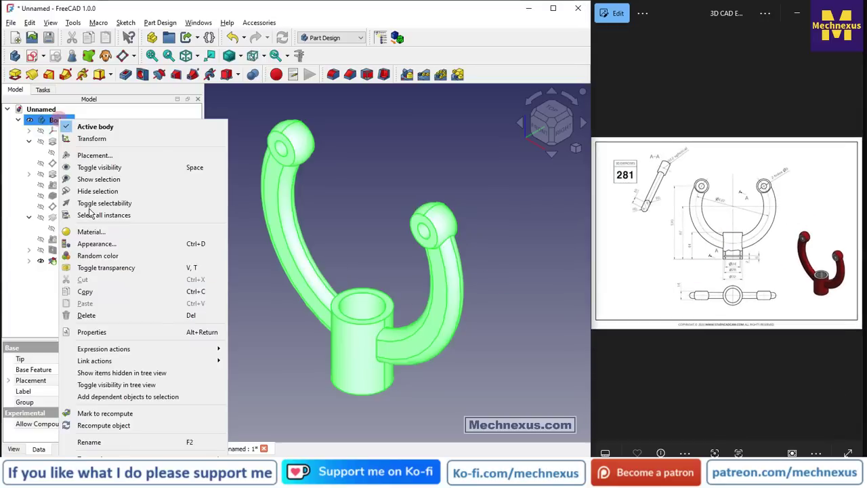
pyautogui.click(92, 243)
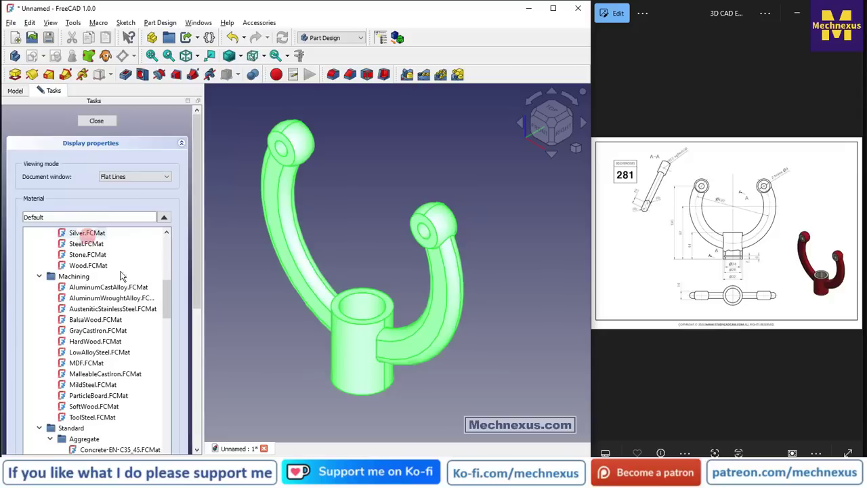
pyautogui.moveTo(194, 277); pyautogui.dragTo(188, 412)
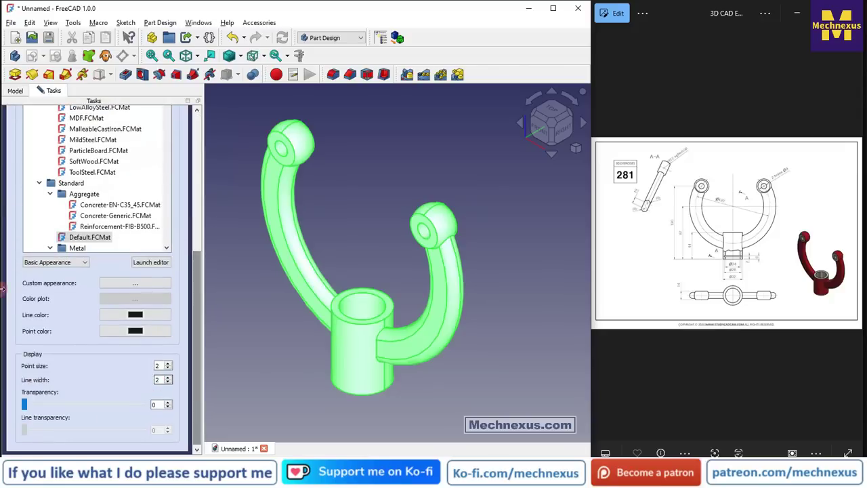
pyautogui.click(135, 282)
pyautogui.click(333, 210)
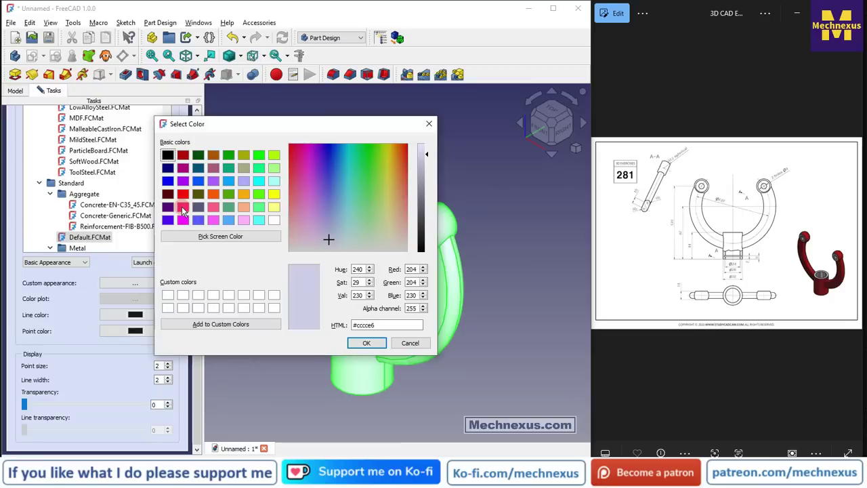
pyautogui.click(183, 155)
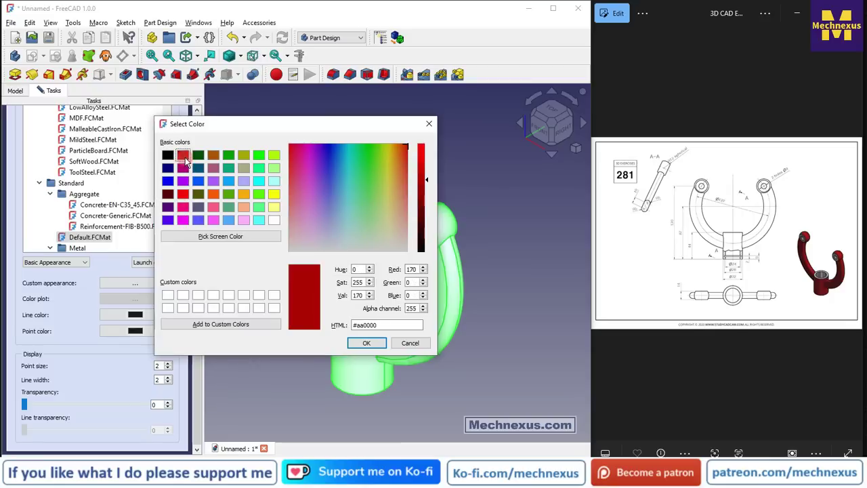
pyautogui.click(371, 342)
pyautogui.click(347, 313)
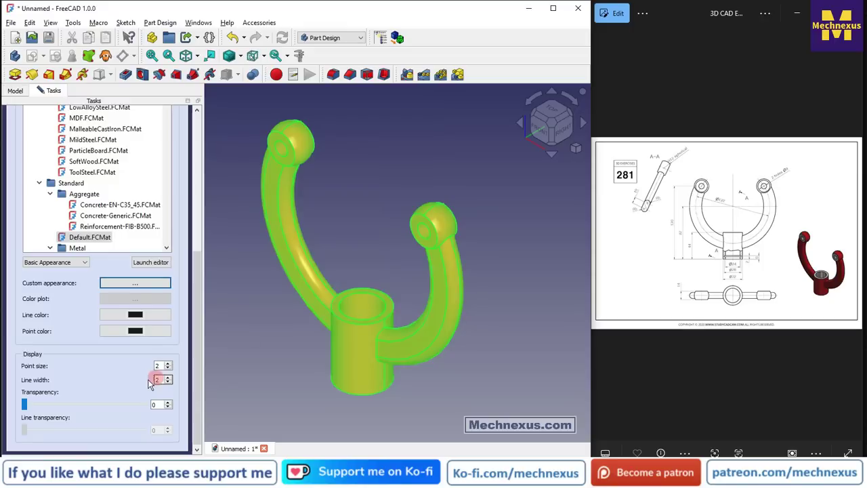
pyautogui.click(263, 298)
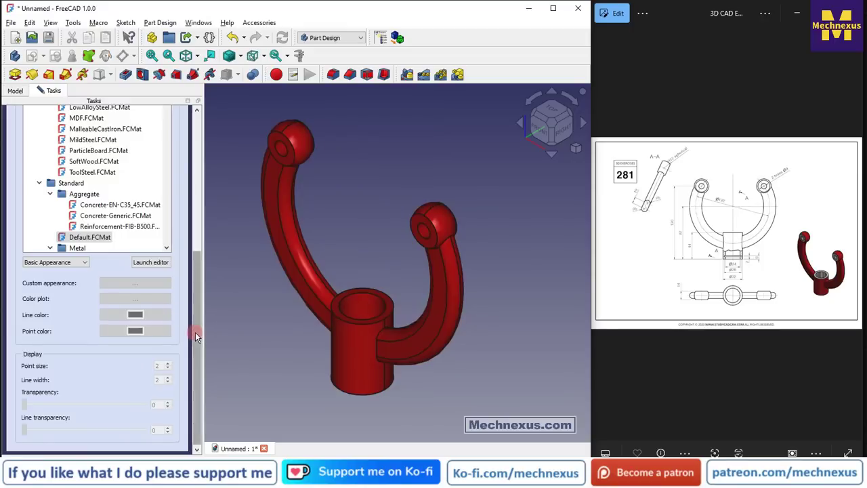
pyautogui.moveTo(195, 332); pyautogui.dragTo(120, 147)
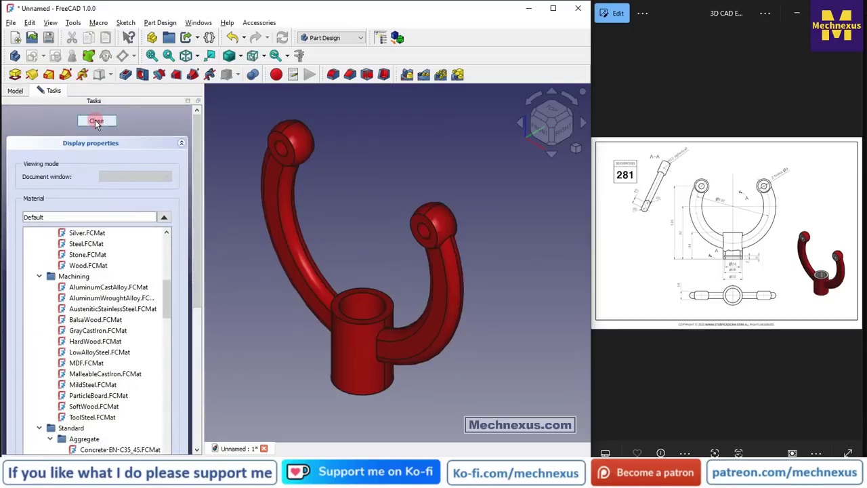
pyautogui.press('Escape')
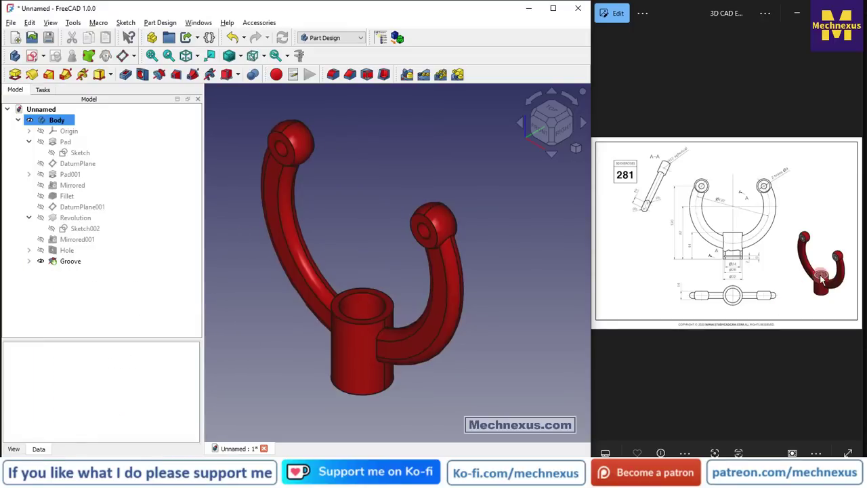
# Enlarge the drawing's rendered picture for reference and open the Groove's per-face appearance settings in the Part workbench.
pyautogui.scroll(5, 821, 278)
pyautogui.moveTo(821, 278)
pyautogui.mouseDown()
pyautogui.moveTo(696, 309)
pyautogui.moveTo(699, 302)
pyautogui.moveTo(690, 301)
pyautogui.mouseUp()
pyautogui.click(697, 371)
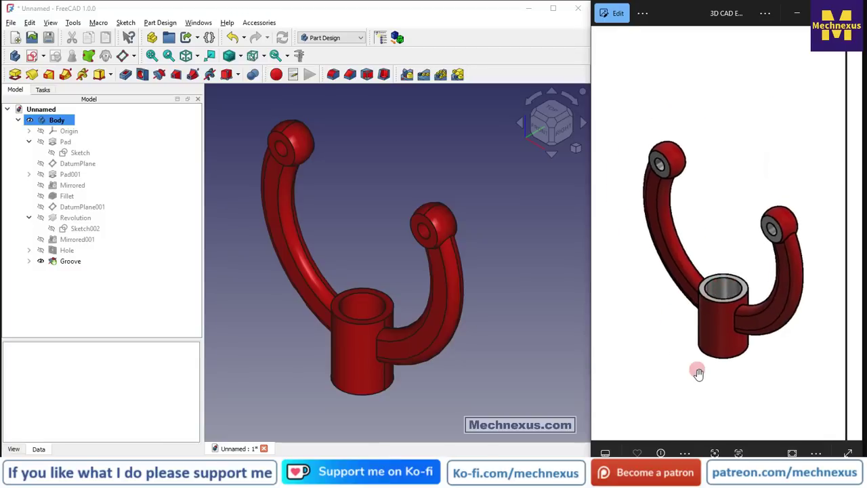
pyautogui.click(365, 307)
pyautogui.click(333, 91)
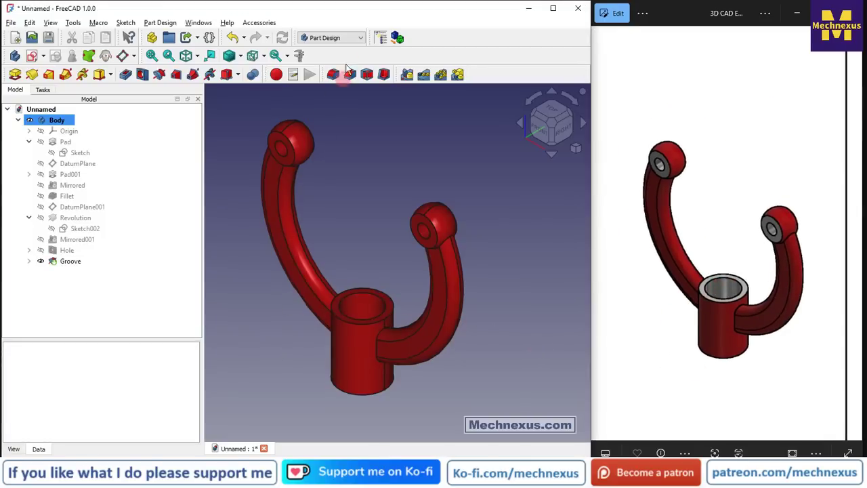
pyautogui.click(346, 40)
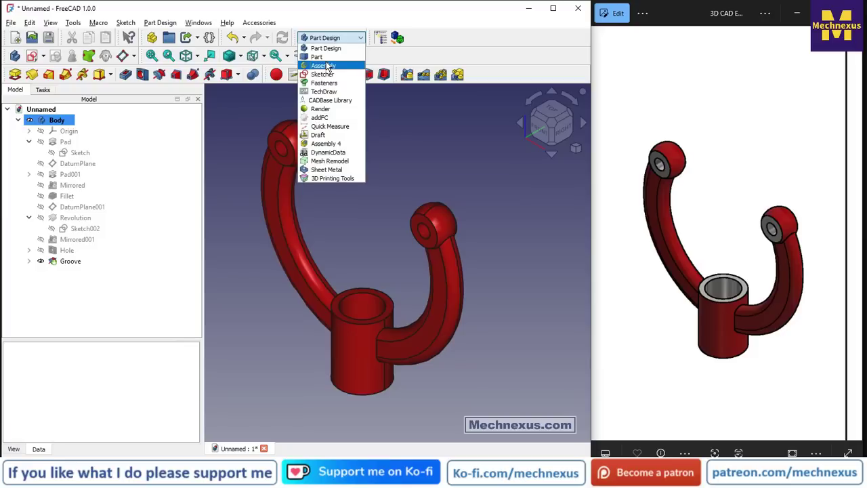
pyautogui.click(318, 57)
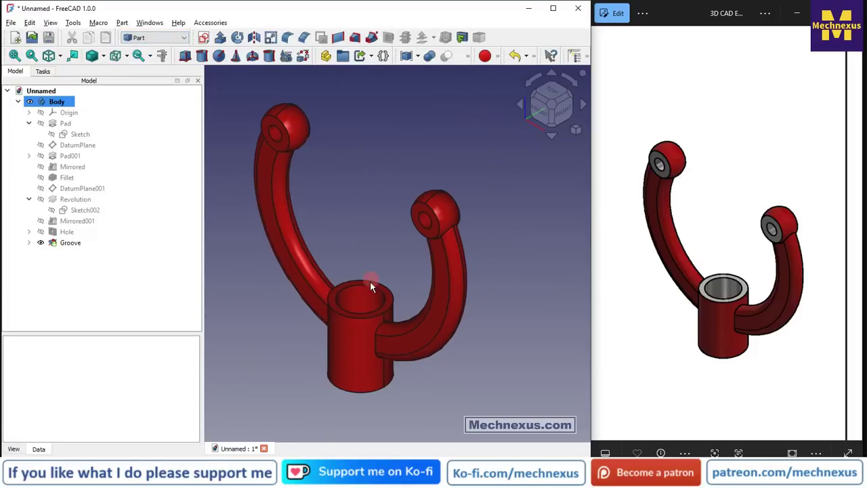
pyautogui.click(434, 232)
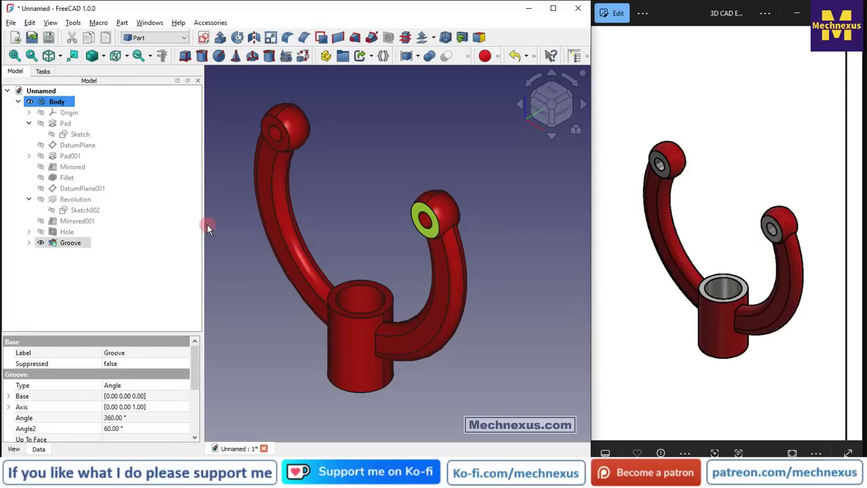
pyautogui.click(479, 38)
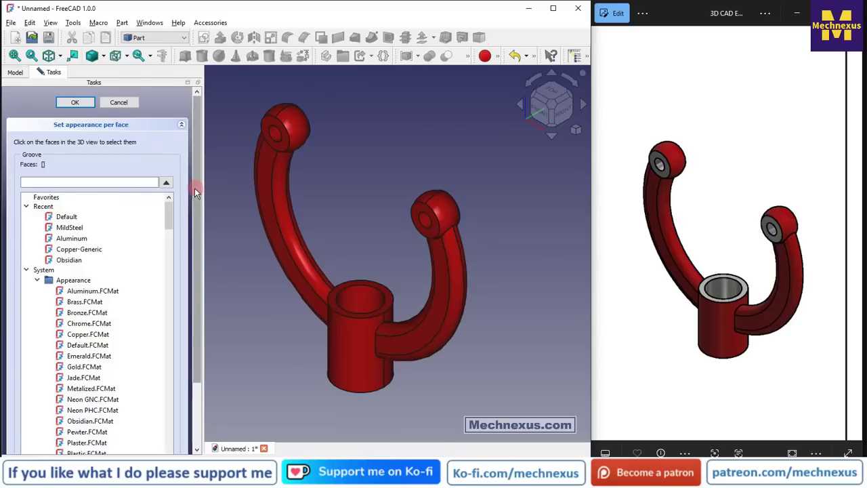
# Select the front ring faces of both ball ends and the bores of their two holes for recolouring.
pyautogui.click(429, 237)
pyautogui.click(279, 151)
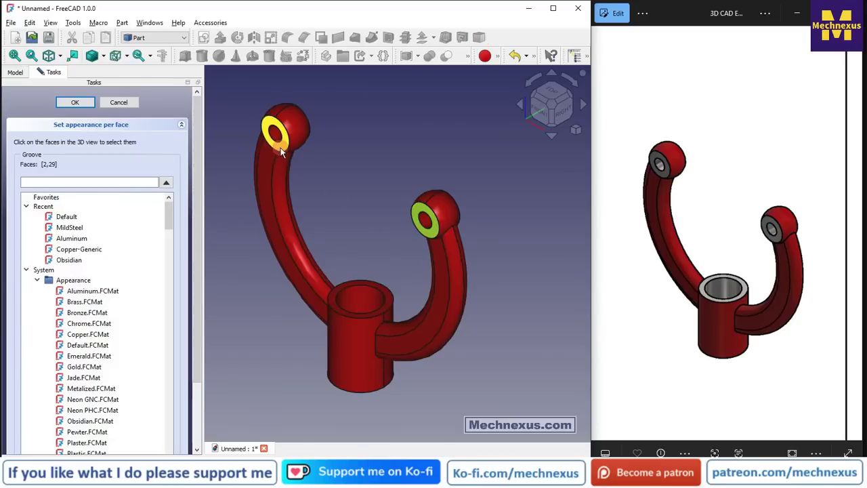
pyautogui.scroll(3, 452, 211)
pyautogui.click(370, 223)
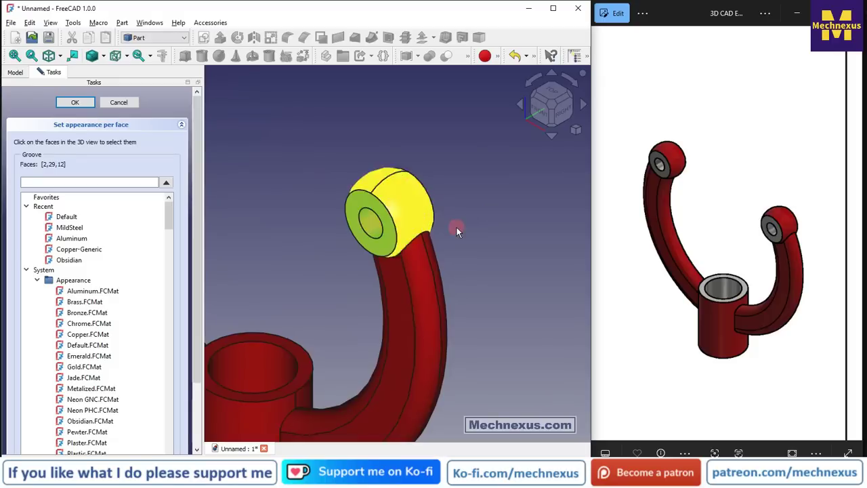
pyautogui.scroll(-3, 457, 227)
pyautogui.scroll(3, 238, 117)
pyautogui.click(281, 164)
pyautogui.scroll(-3, 381, 207)
# Add the ring faces on the opposite side of both ball ends to the recolouring selection.
pyautogui.moveTo(382, 207); pyautogui.dragTo(371, 321, button='middle')
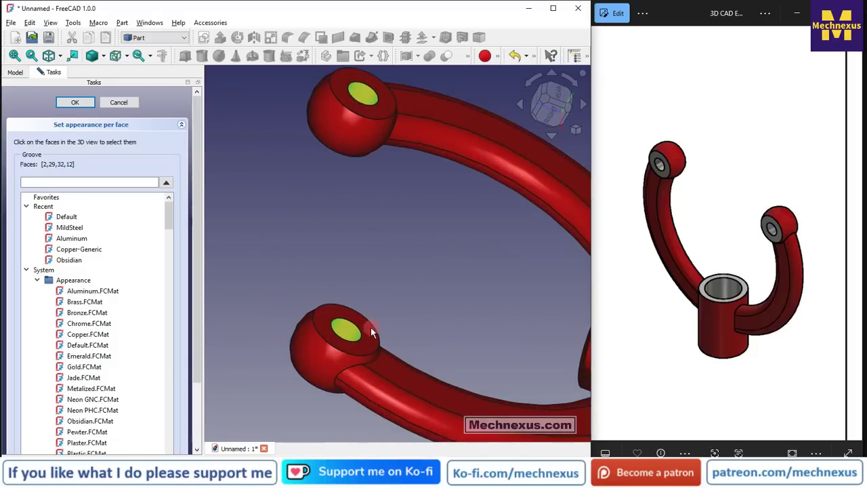
pyautogui.click(371, 328)
pyautogui.scroll(-3, 372, 325)
pyautogui.scroll(3, 375, 154)
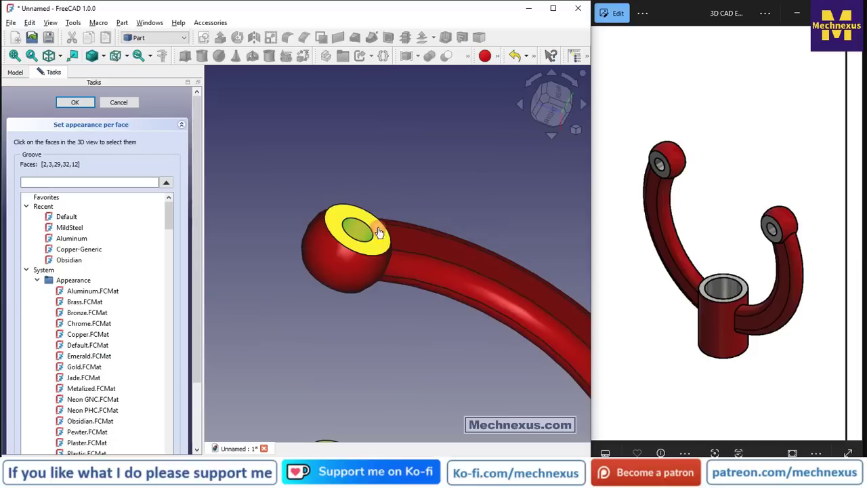
pyautogui.click(379, 232)
# Add the central cylinder's top ring face and its inner bore face to the recolouring selection.
pyautogui.scroll(-3, 379, 232)
pyautogui.moveTo(380, 232); pyautogui.dragTo(388, 270, button='middle')
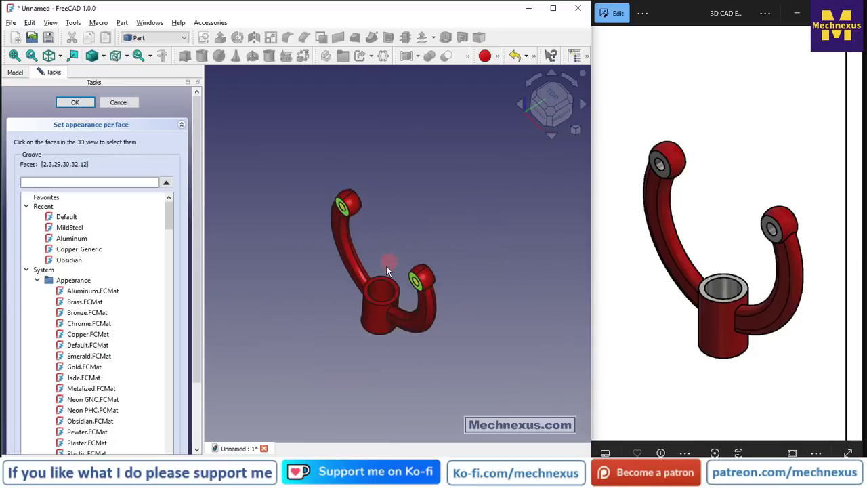
pyautogui.scroll(5, 387, 269)
pyautogui.click(406, 279)
pyautogui.click(388, 312)
pyautogui.scroll(-2, 417, 254)
pyautogui.moveTo(394, 218); pyautogui.dragTo(295, 193, button='middle')
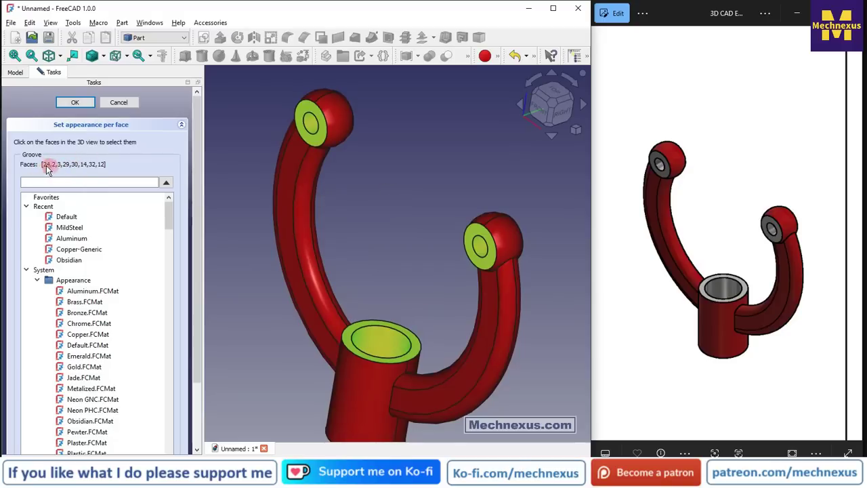
# Apply a white diffuse colour, #ffffff, to the selected faces and return the bracket to the isometric view.
pyautogui.scroll(-3, 382, 187)
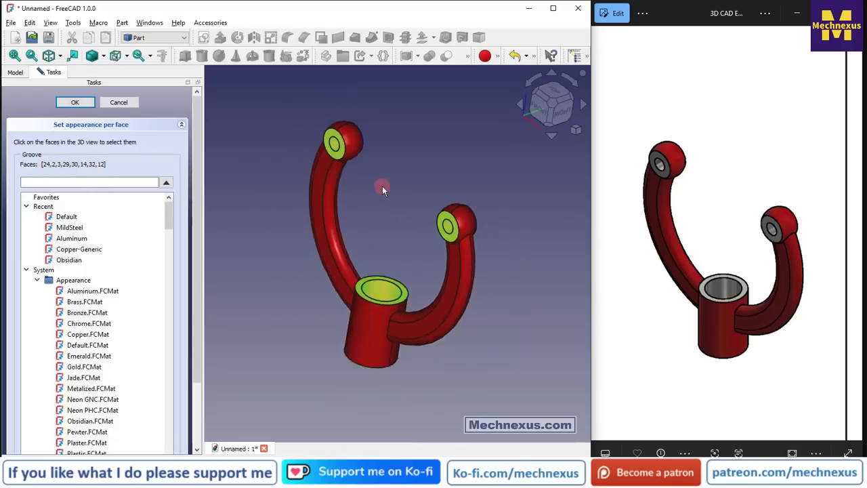
pyautogui.moveTo(196, 191); pyautogui.dragTo(206, 316)
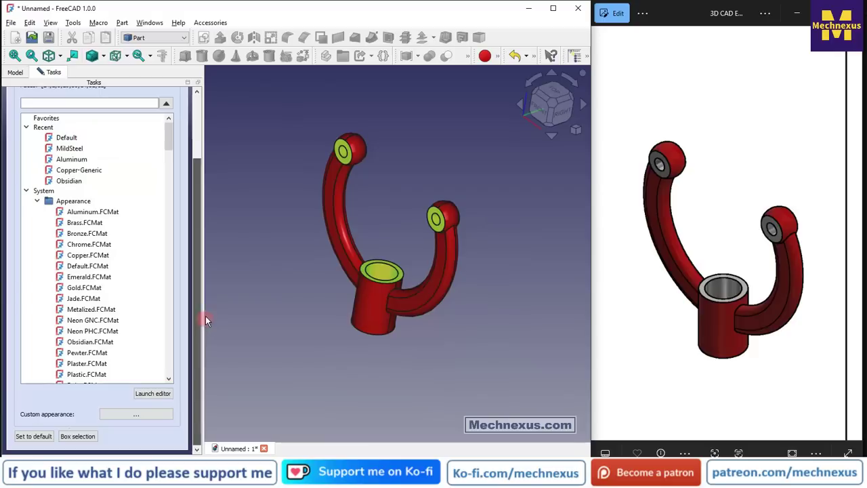
pyautogui.click(135, 414)
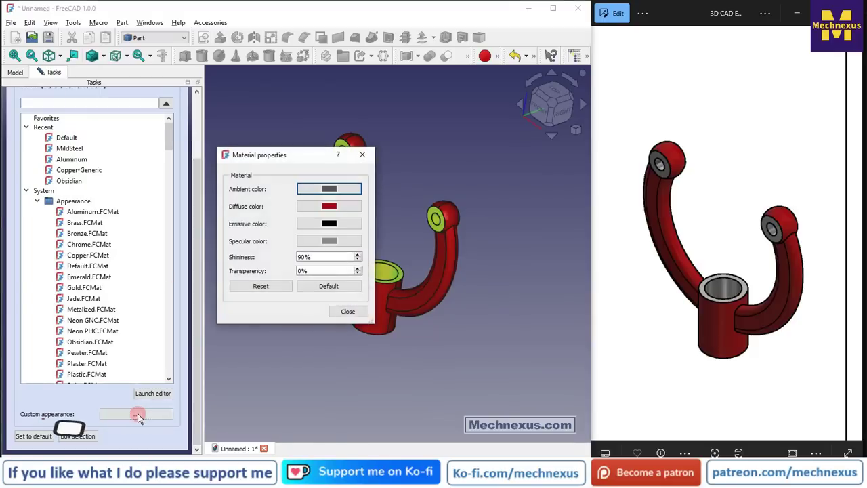
pyautogui.click(335, 207)
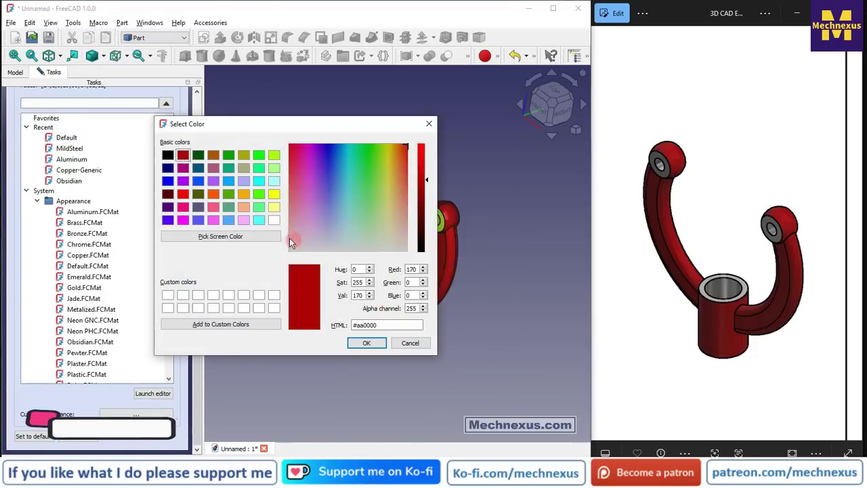
pyautogui.click(274, 219)
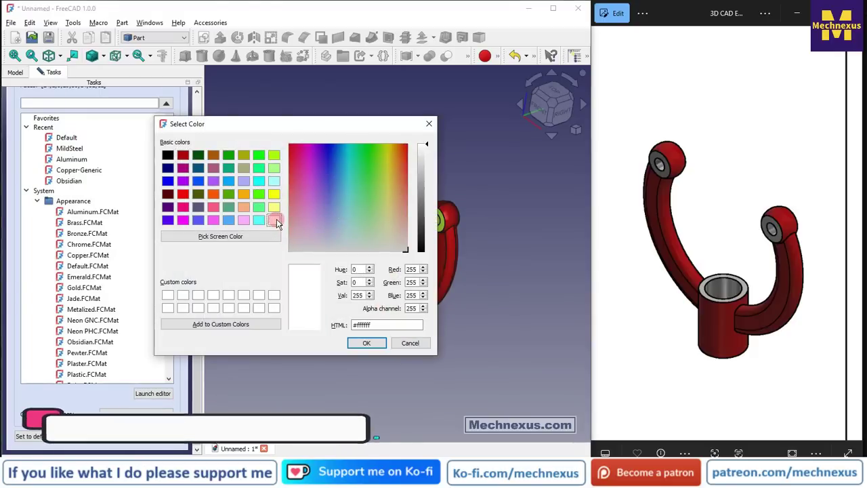
pyautogui.click(366, 342)
pyautogui.click(348, 313)
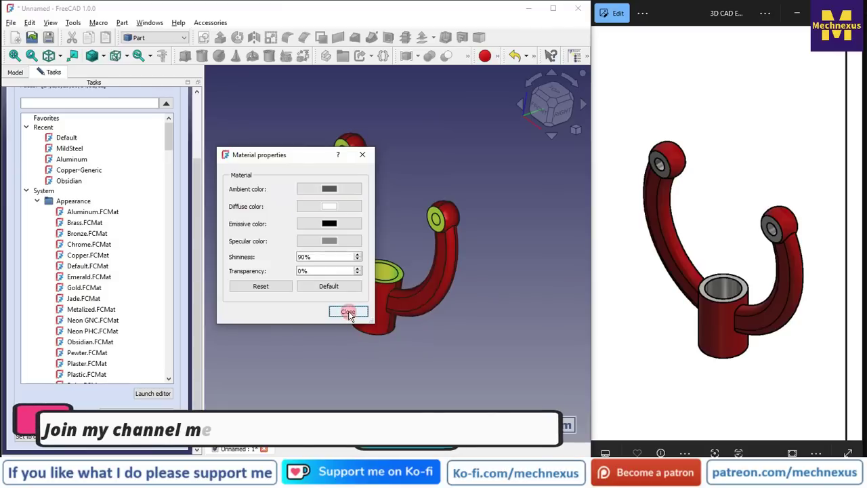
pyautogui.click(129, 156)
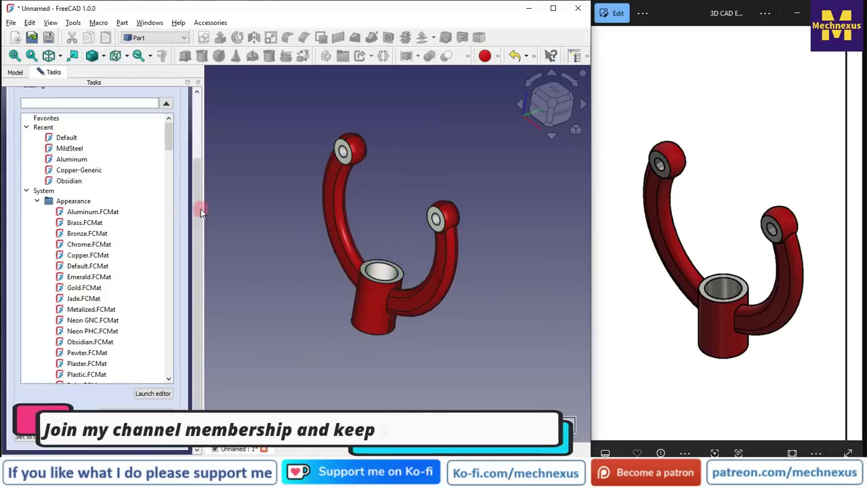
pyautogui.scroll(3, 193, 115)
pyautogui.click(75, 103)
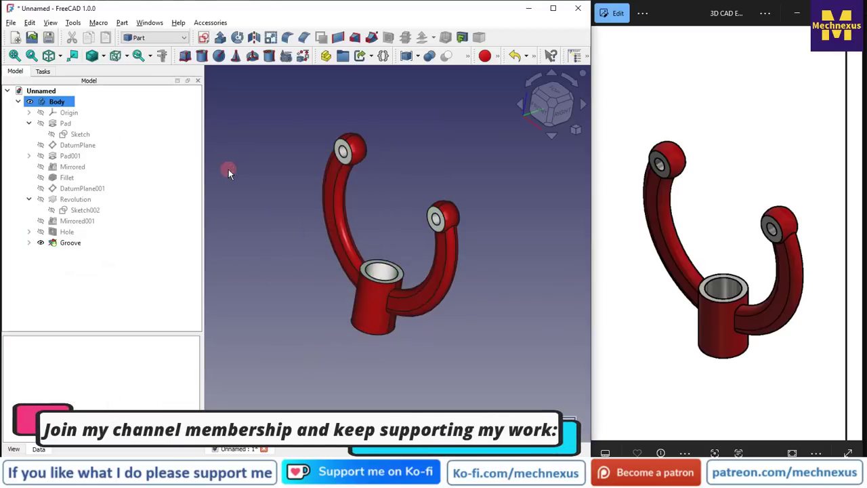
pyautogui.press('0')
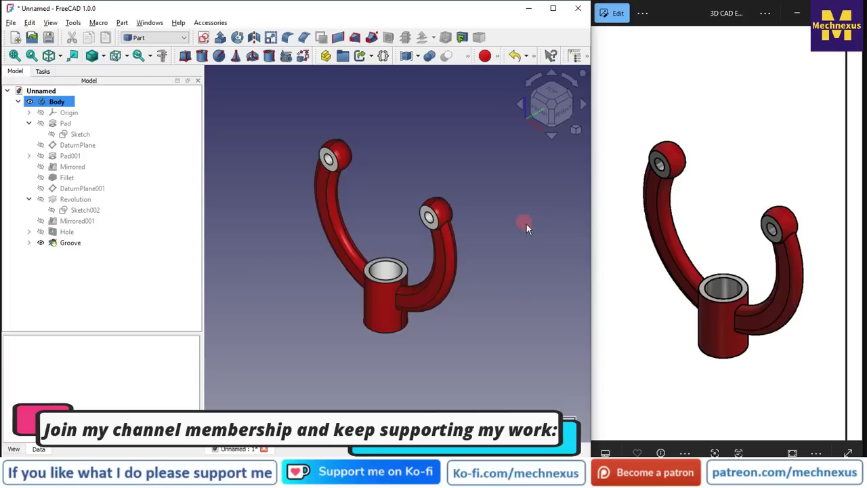